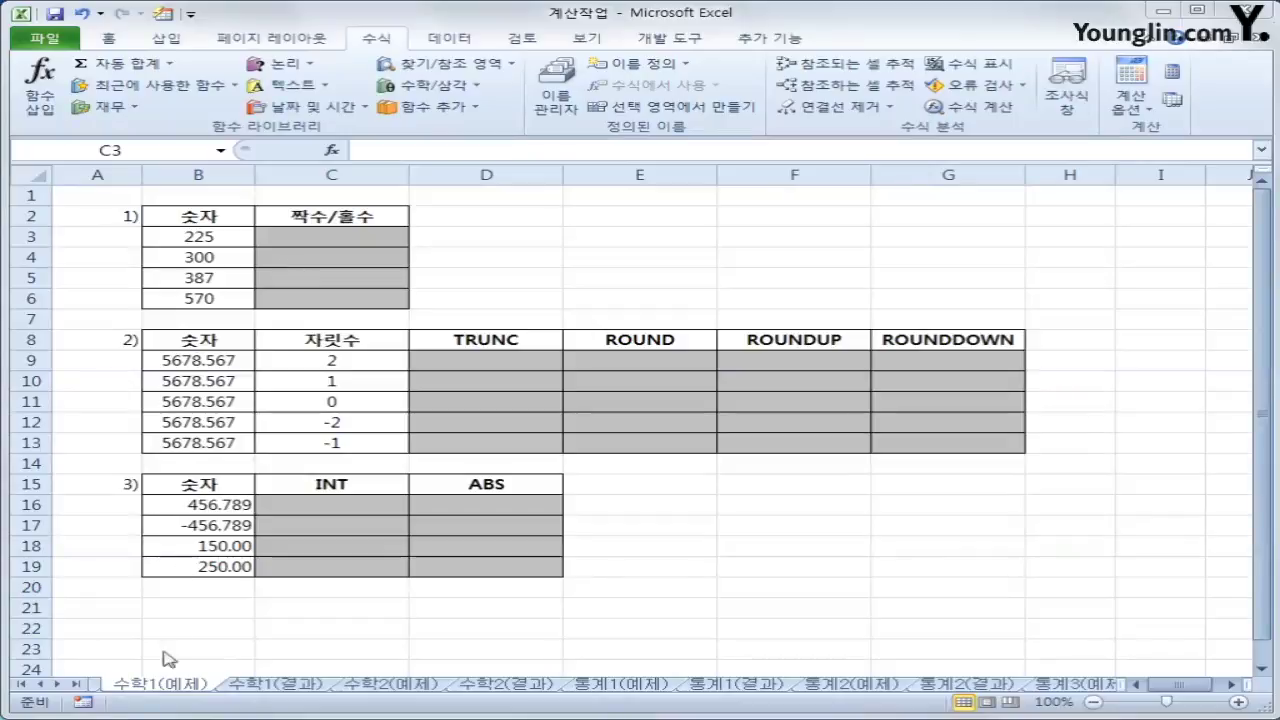
click(340, 242)
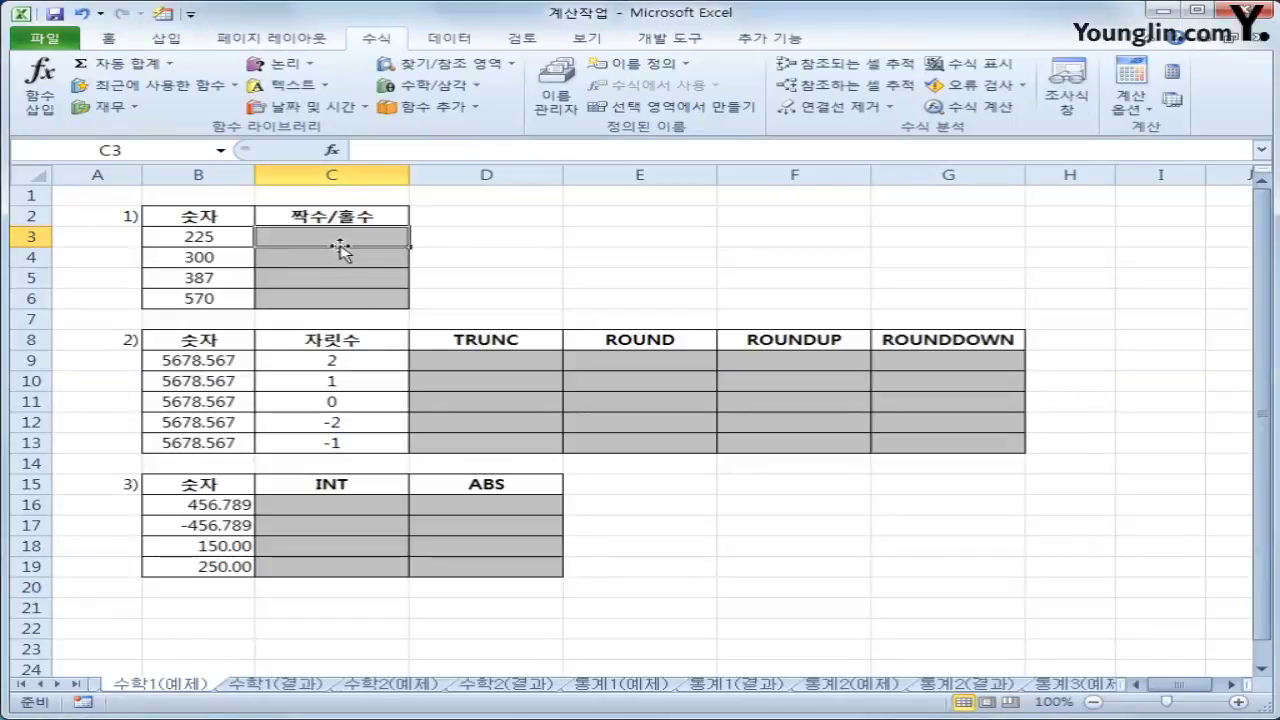
drag(200, 214, 205, 292)
drag(197, 237, 203, 302)
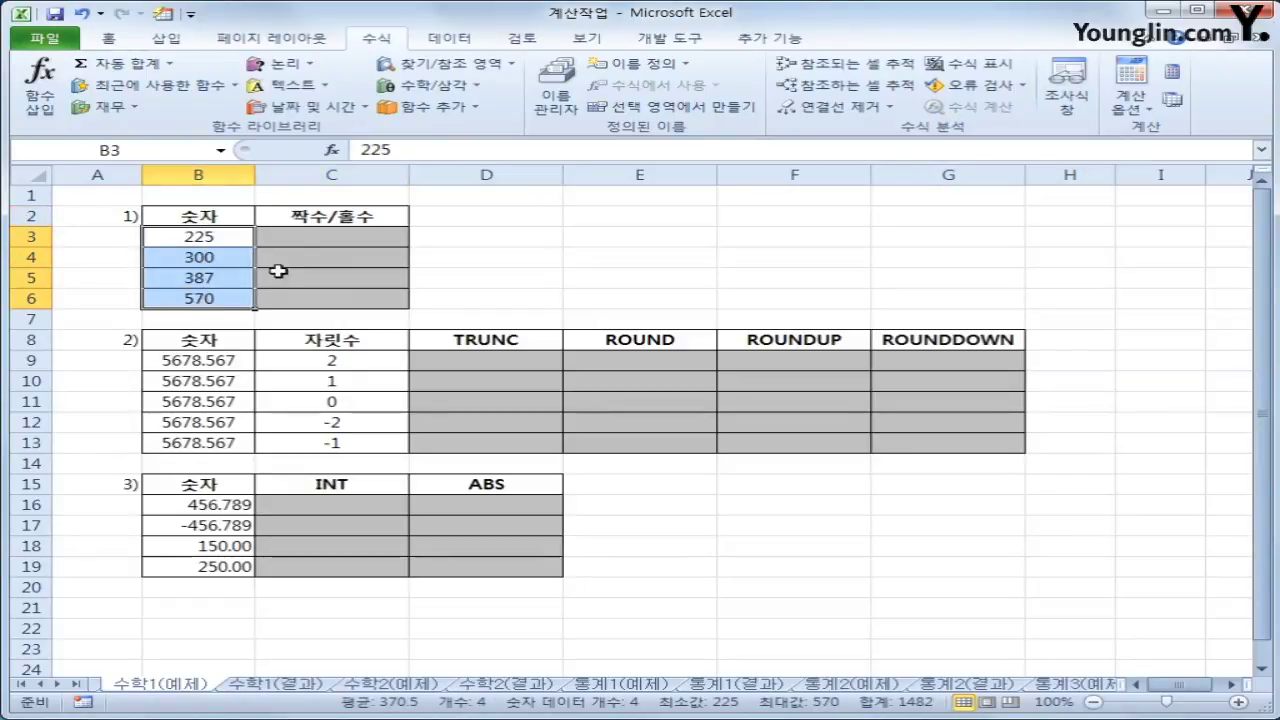
click(293, 242)
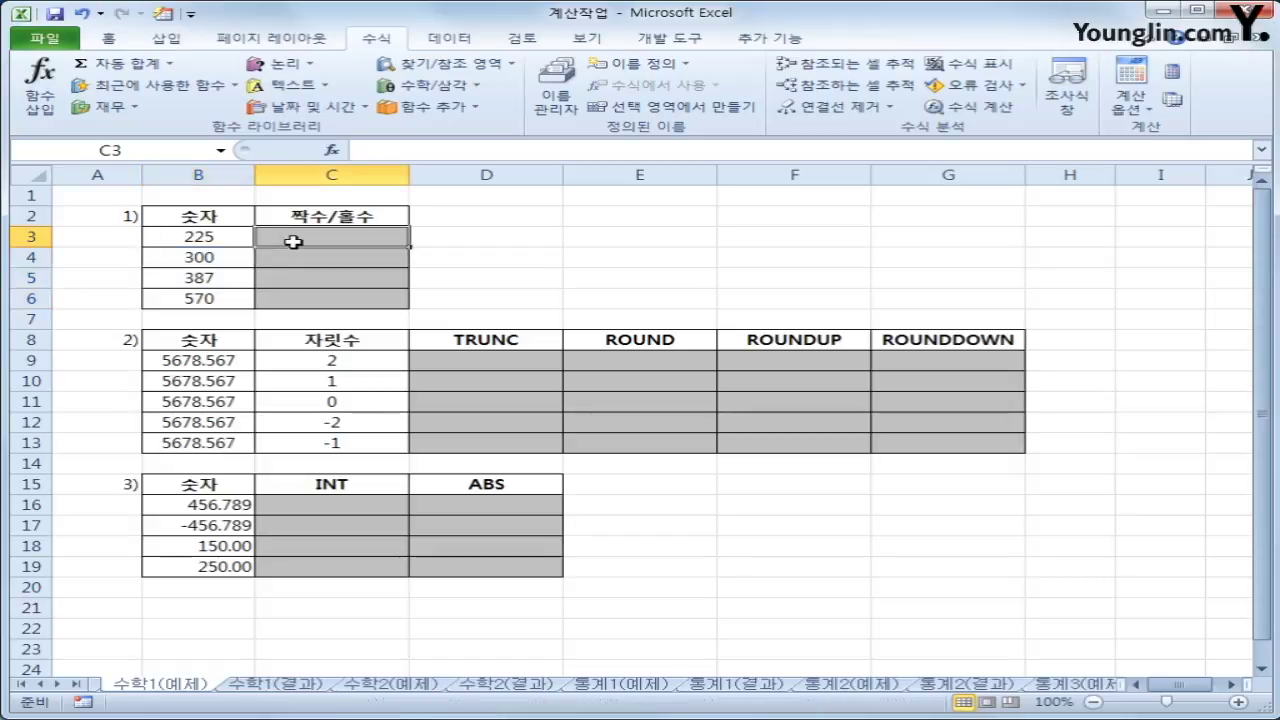
click(233, 242)
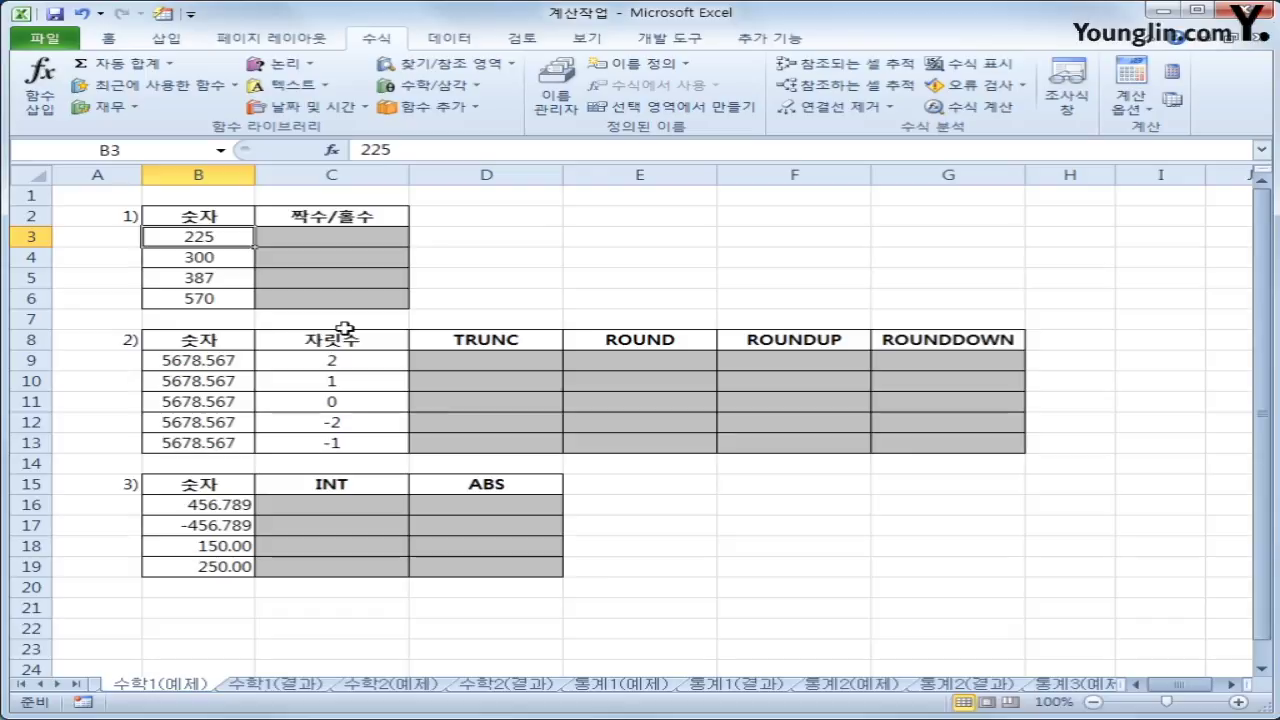
- Insert the MOD function in cell C3 with B3 as the number and 2 as the divisor
click(330, 237)
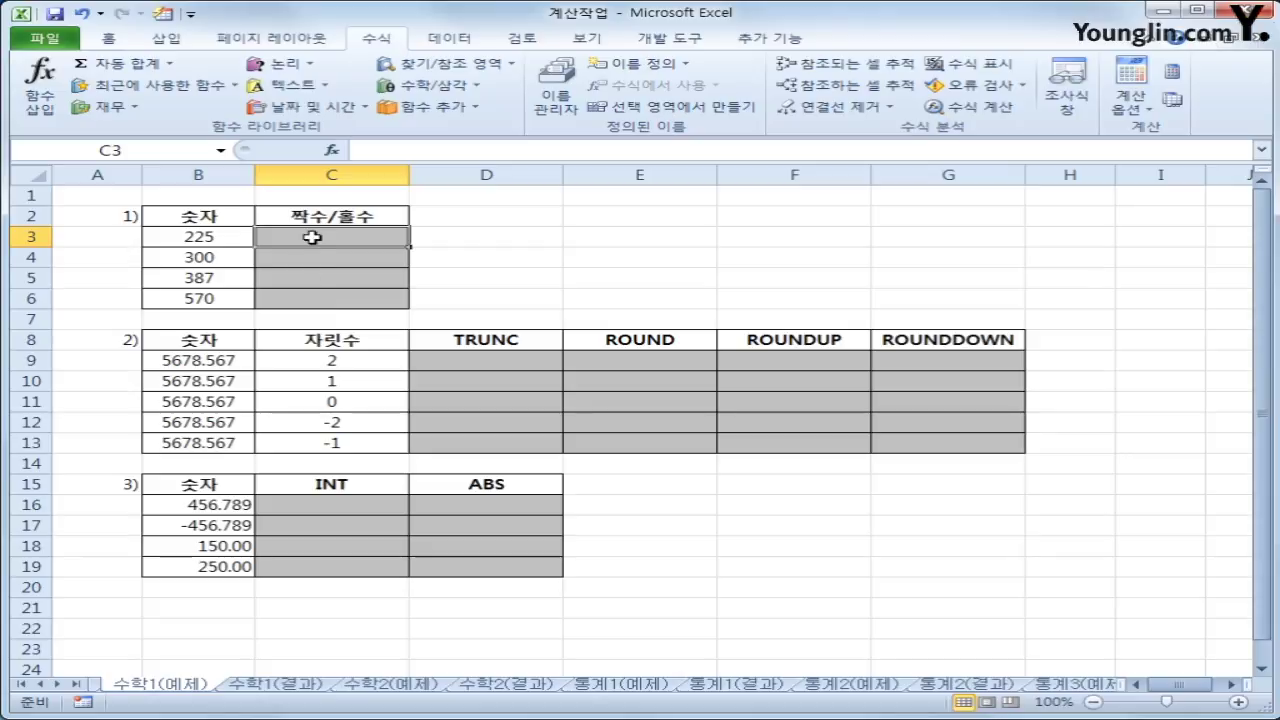
click(449, 86)
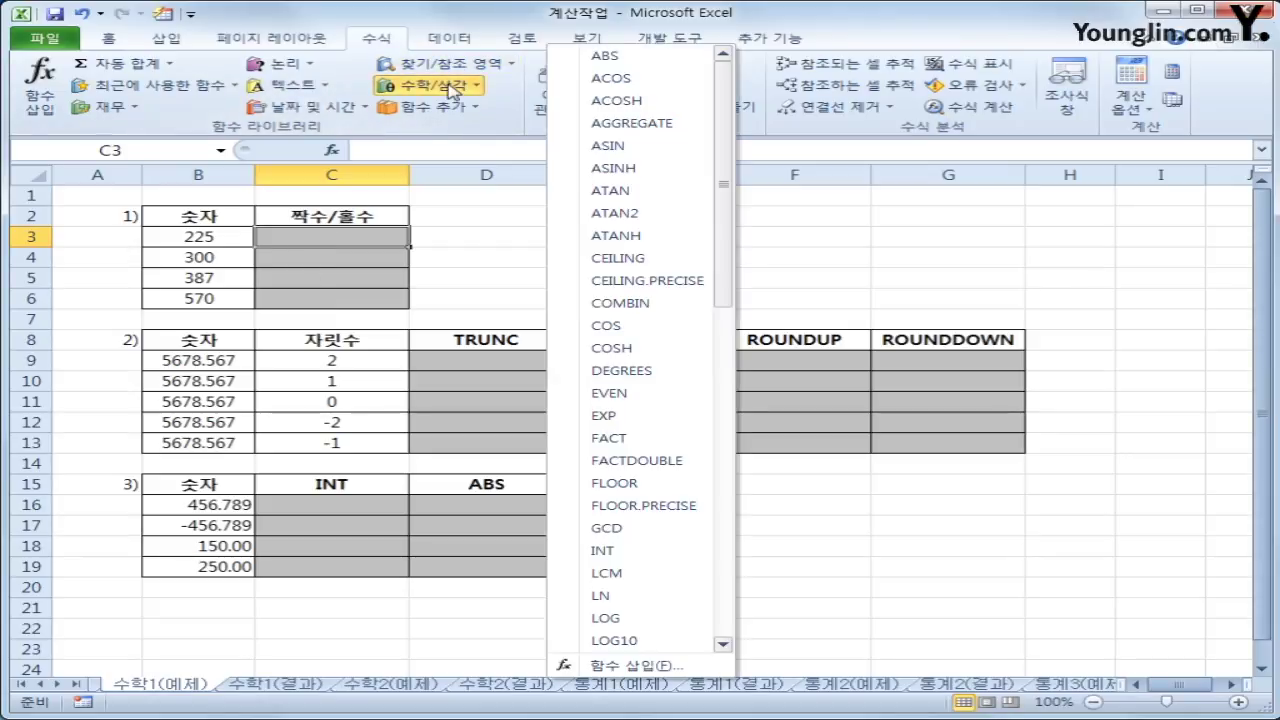
drag(720, 281, 719, 374)
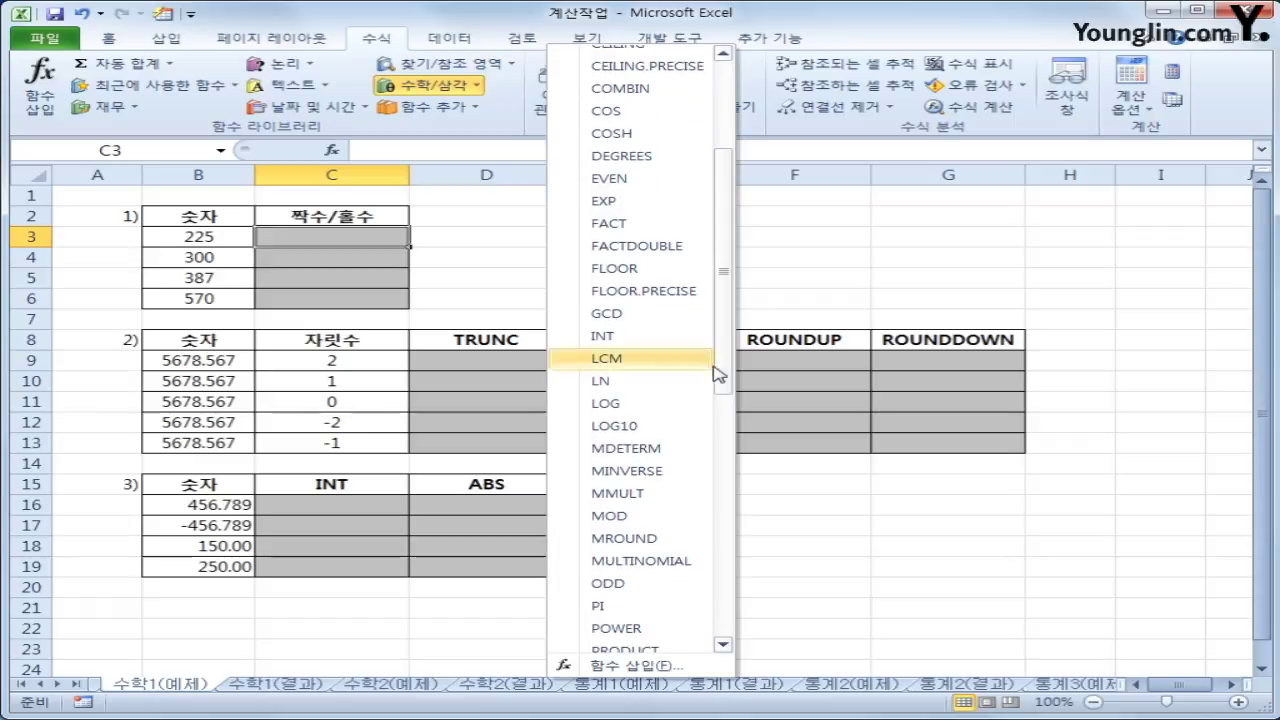
click(630, 516)
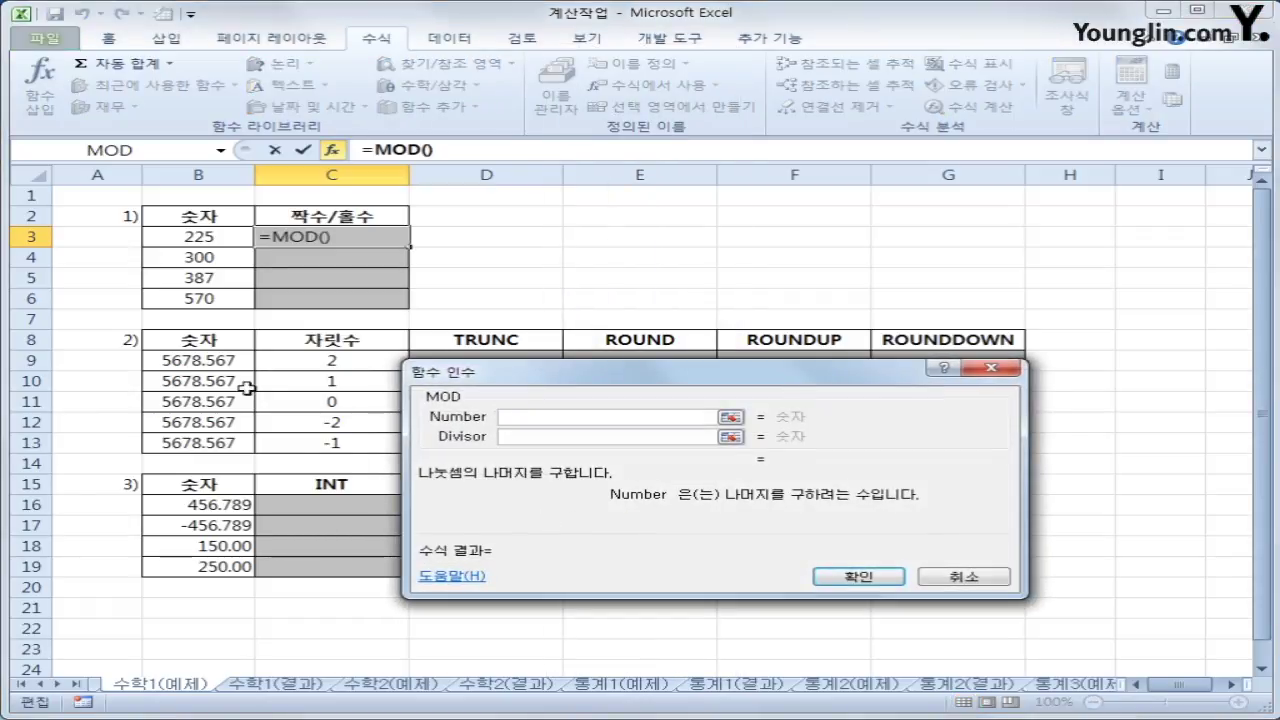
click(188, 237)
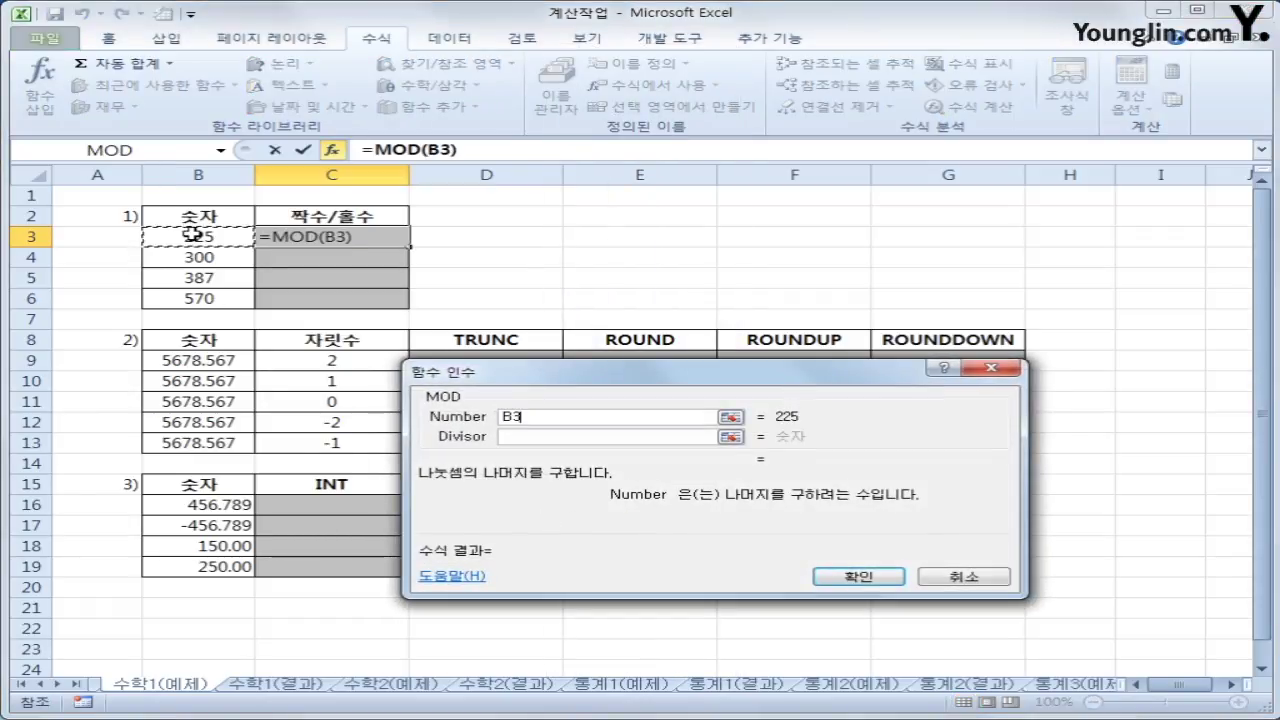
click(559, 436)
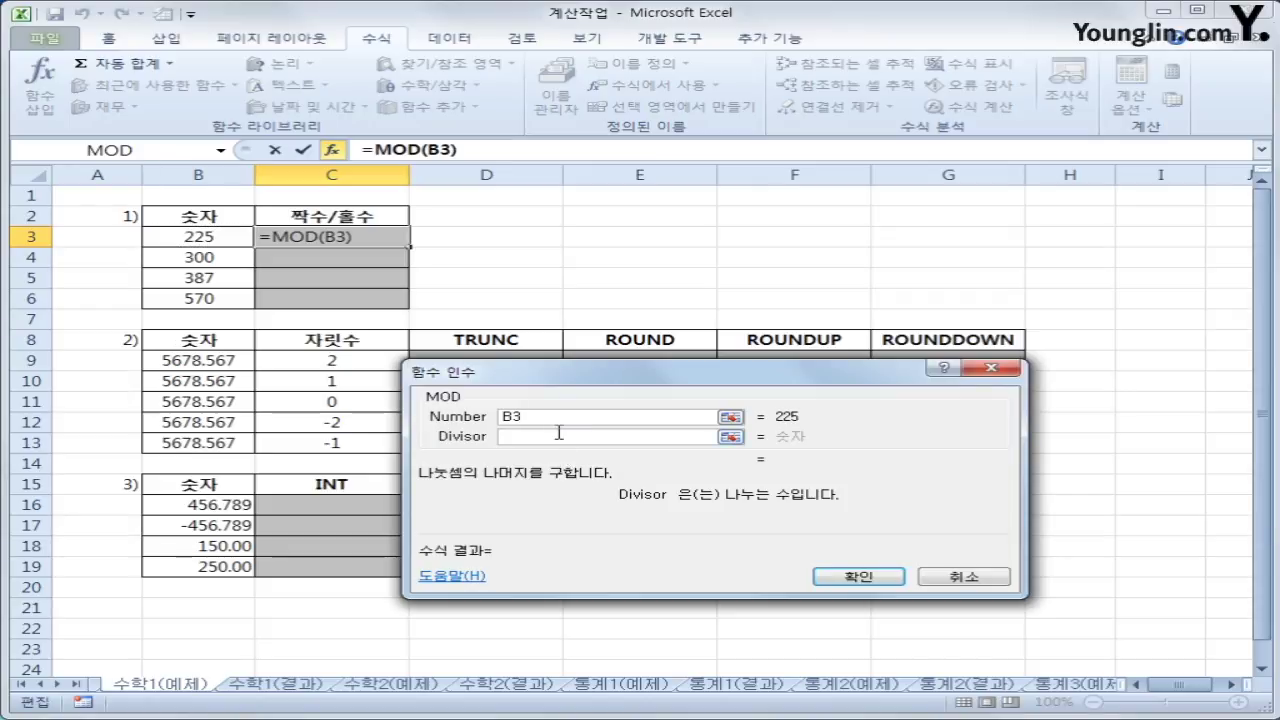
text(2)
click(860, 577)
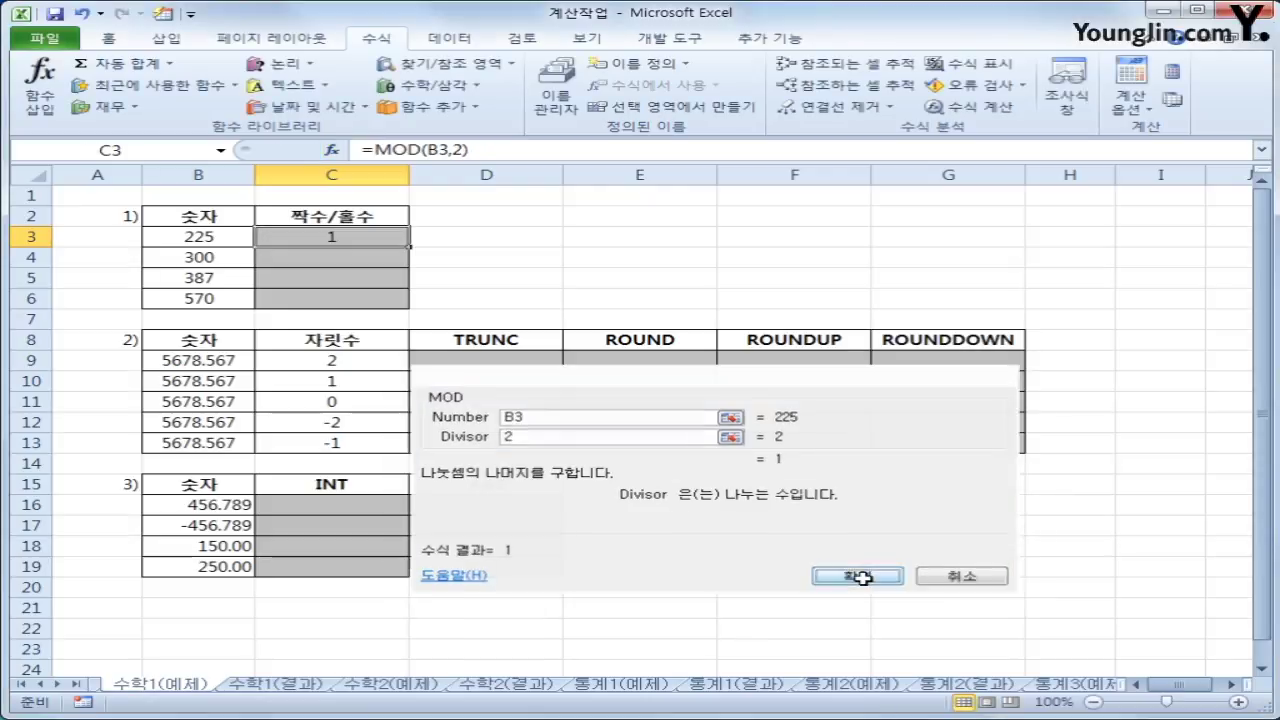
- Fill the MOD formula from C3 down to C6 and check the copied formulas in C4 through C6
drag(409, 246, 412, 314)
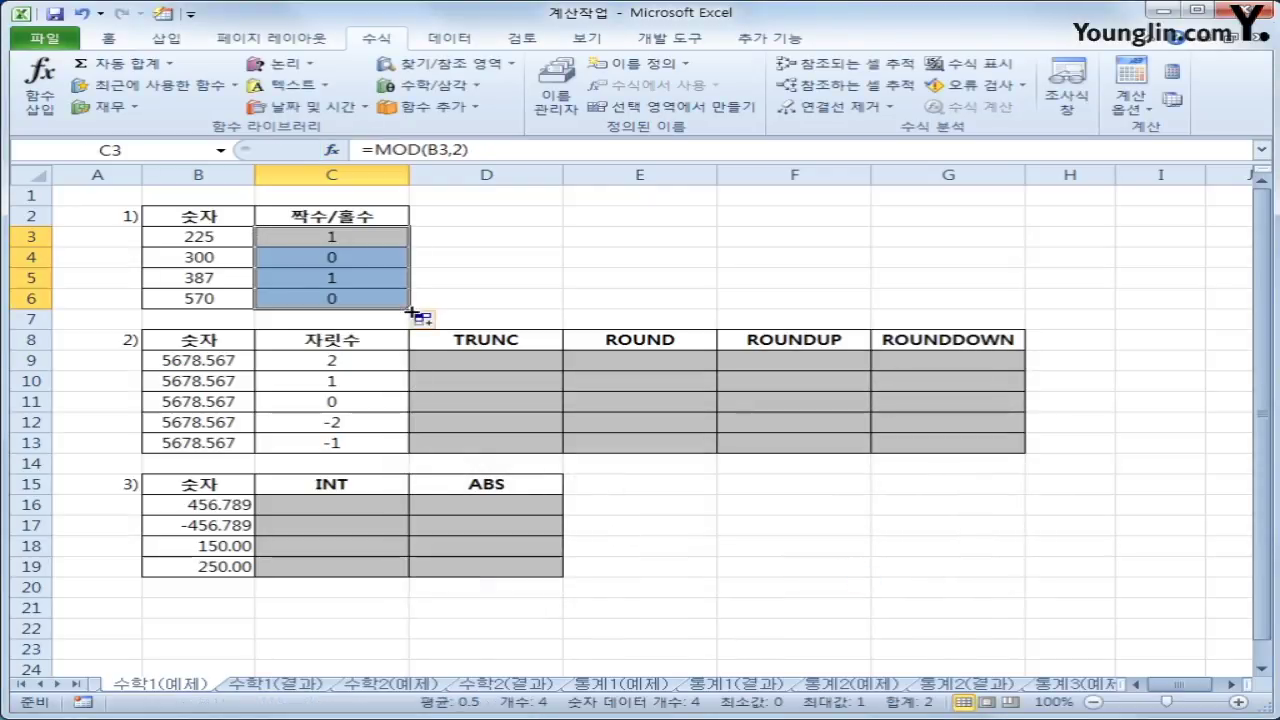
click(306, 257)
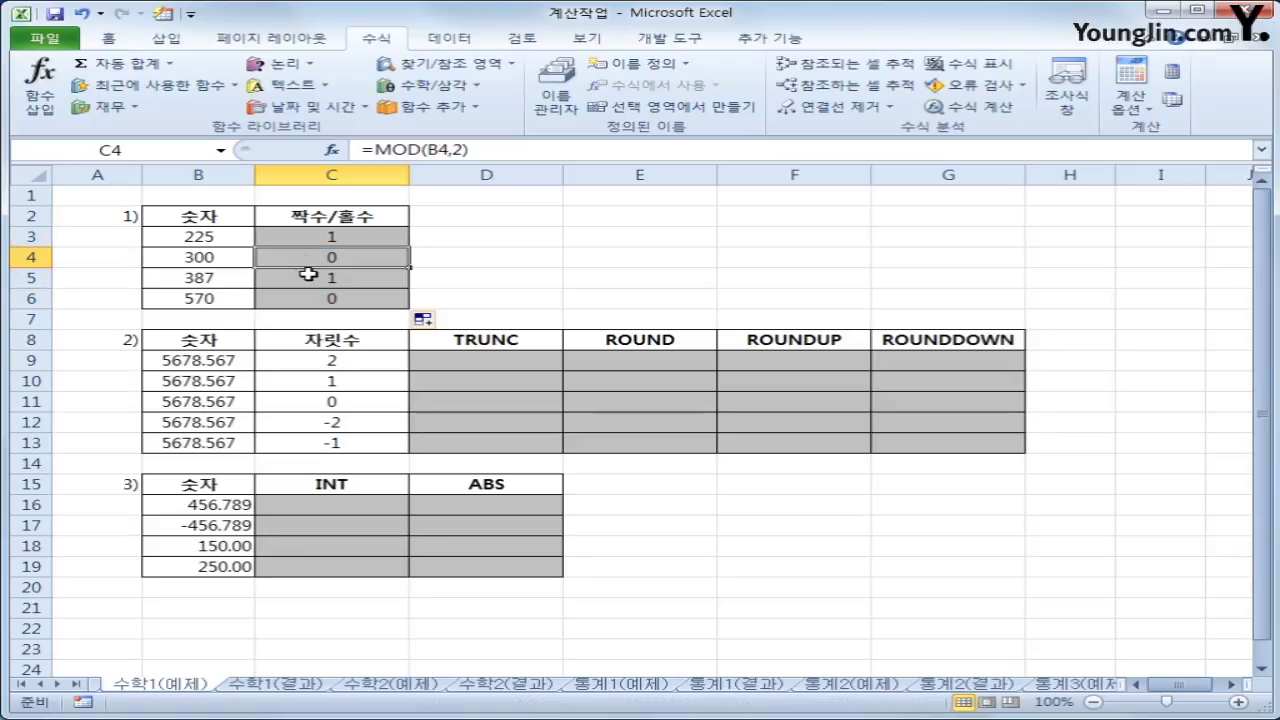
click(308, 275)
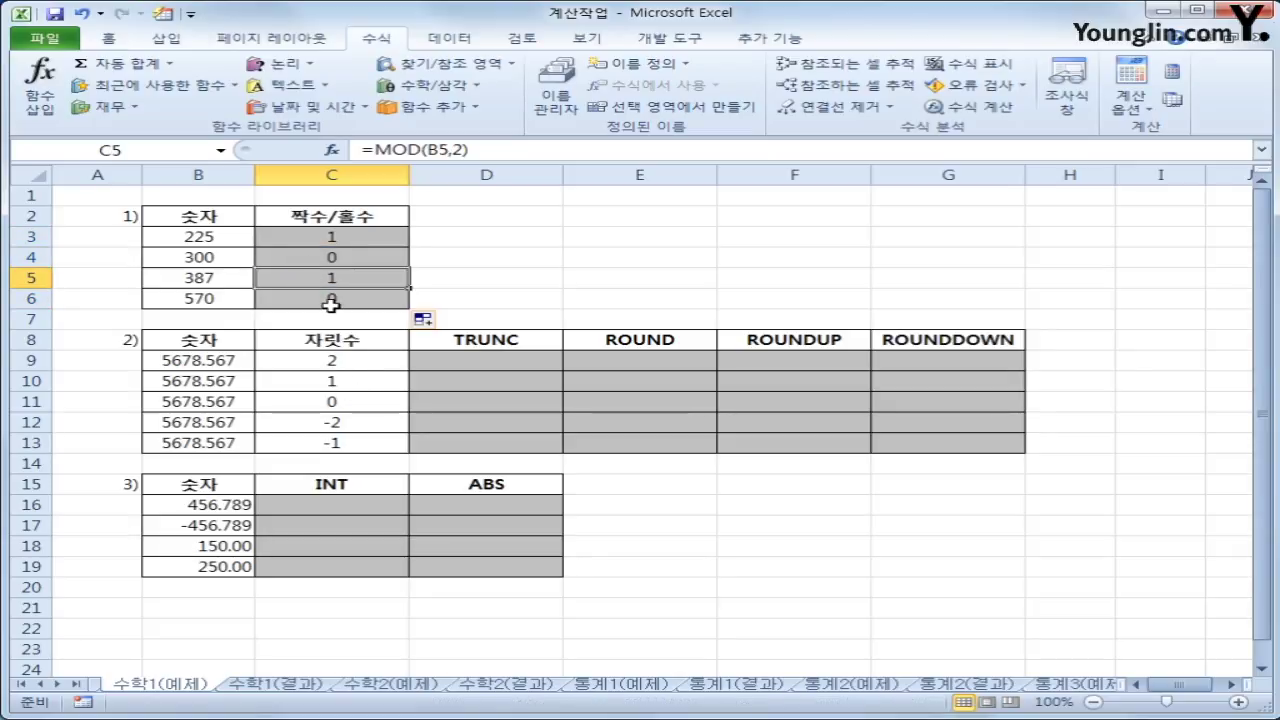
click(331, 302)
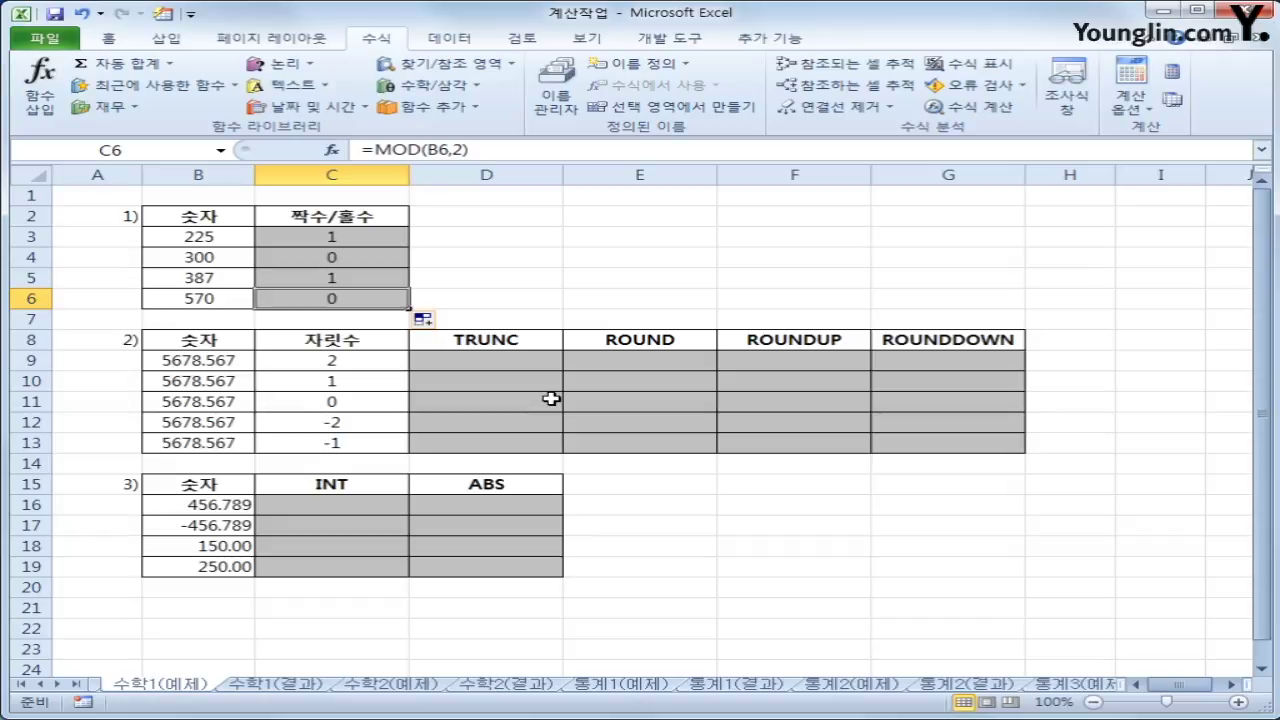
- Wrap the MOD formula in C3 in an IF function so it reads =IF(MOD(B3,2)=0,"짝수","홀수")
click(344, 241)
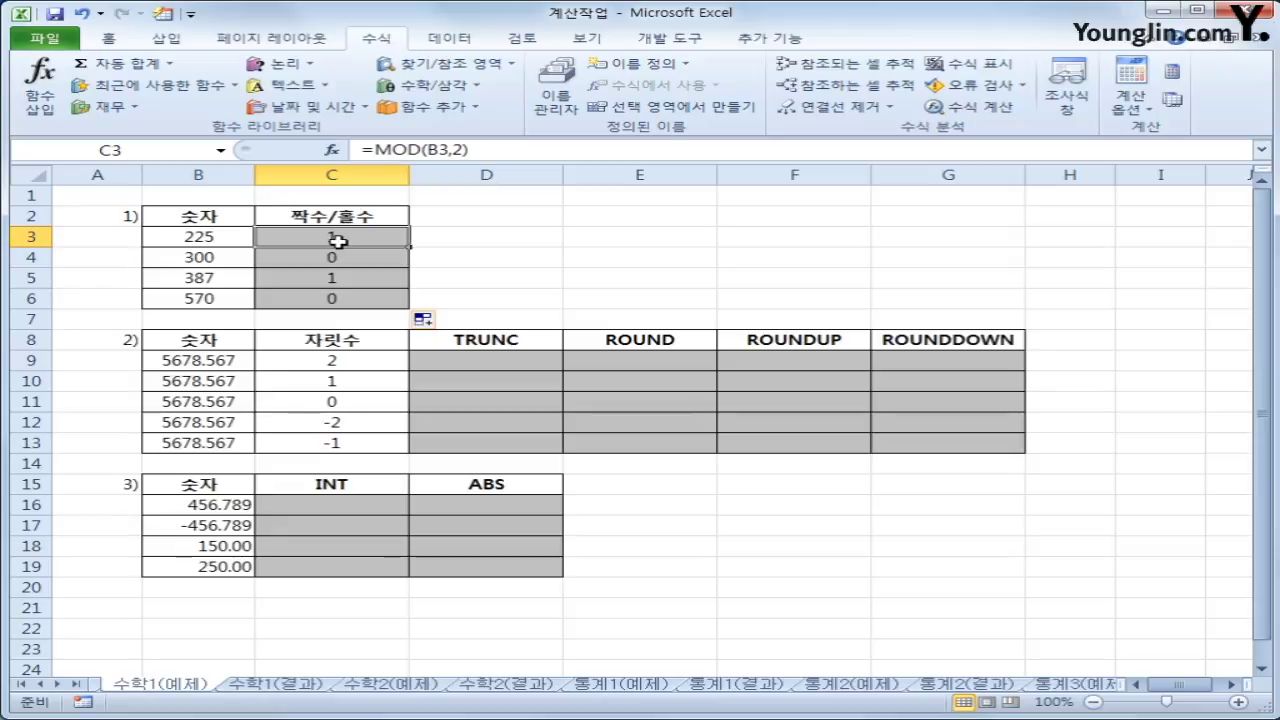
click(371, 150)
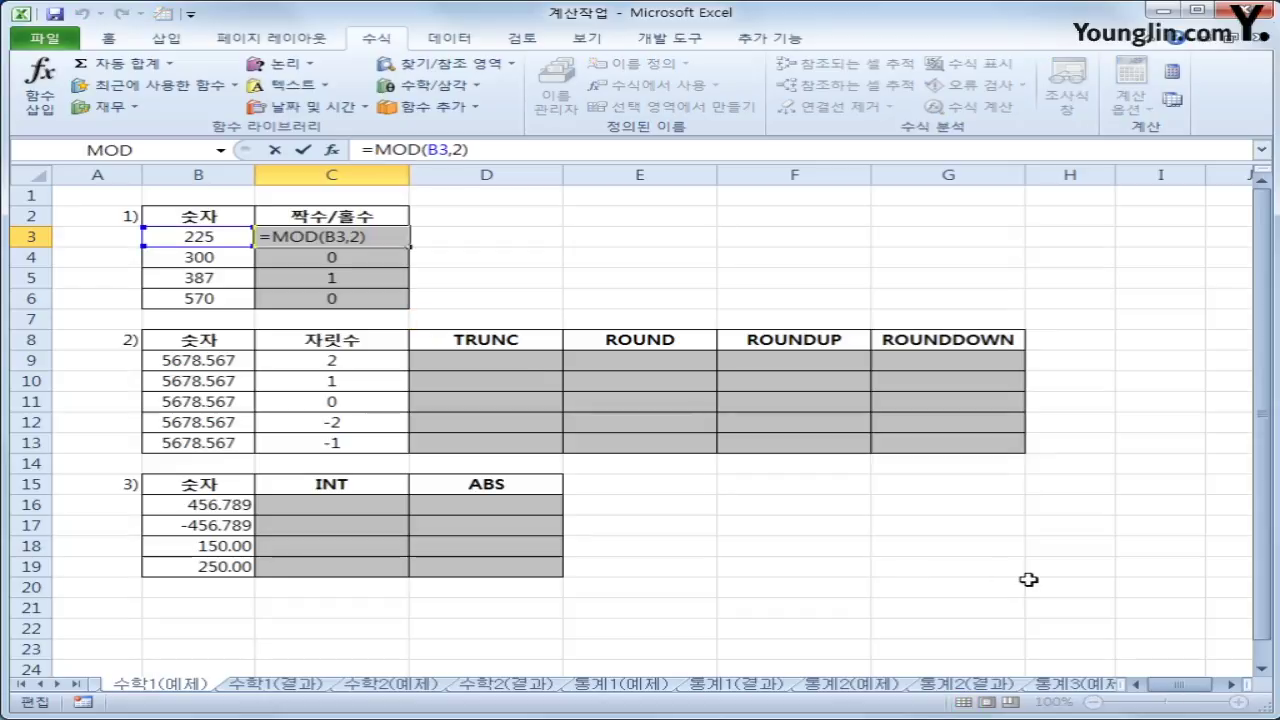
text(if)
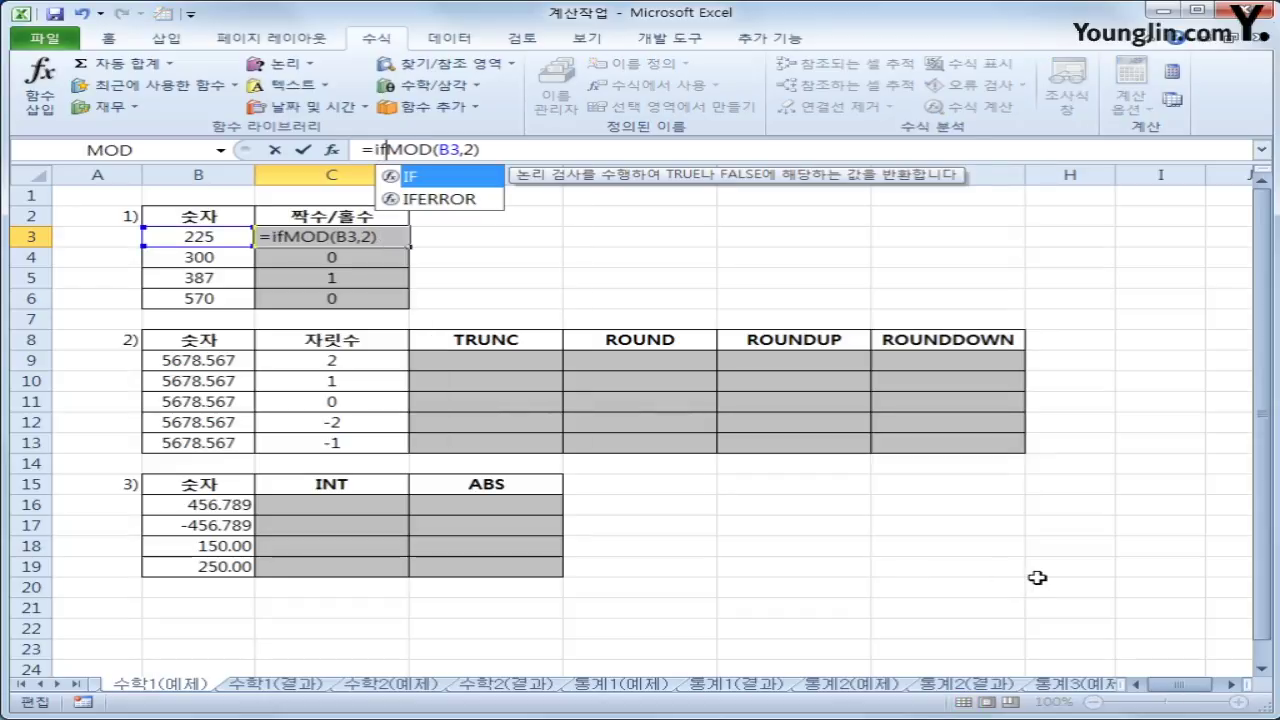
text(()
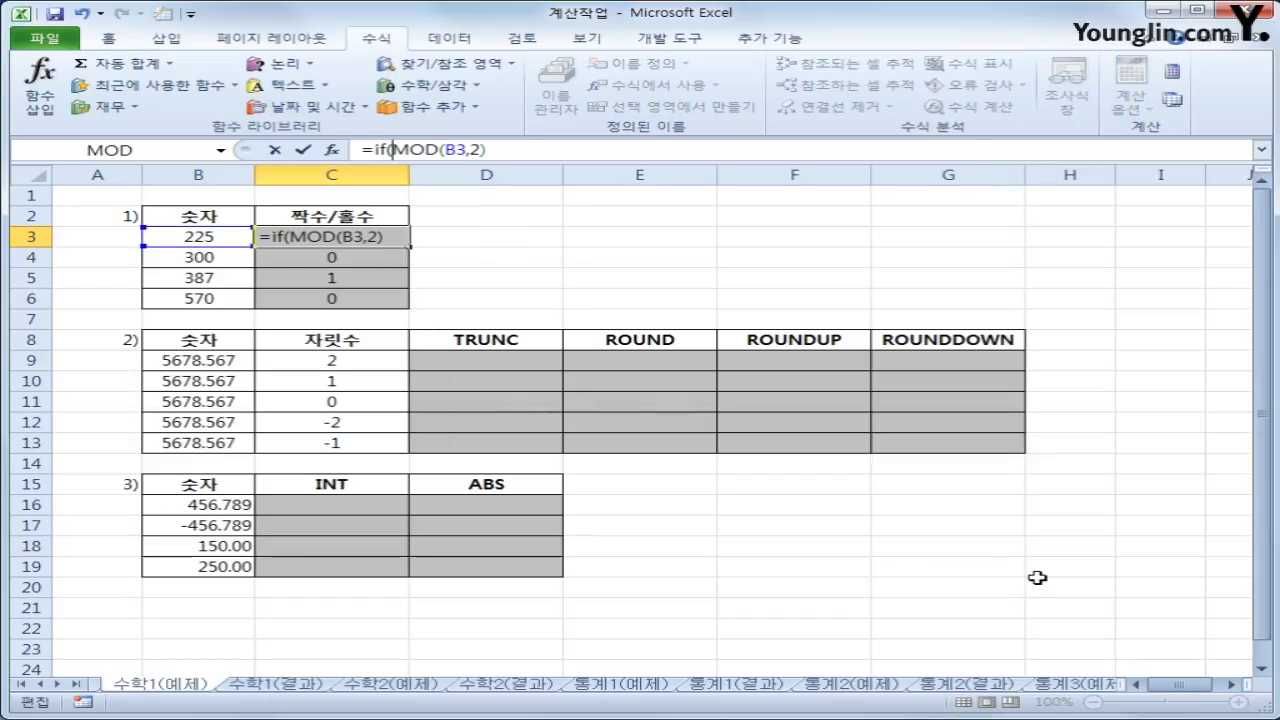
click(522, 150)
text(=0)
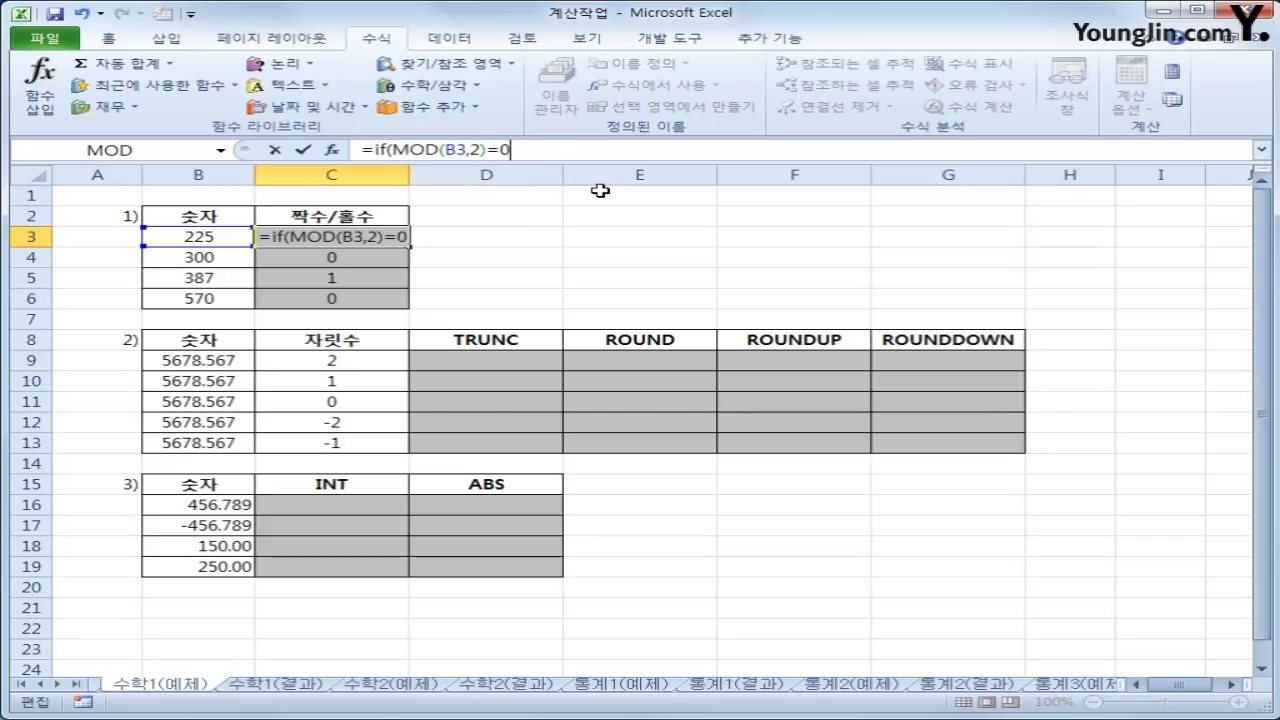
text(,"짜)
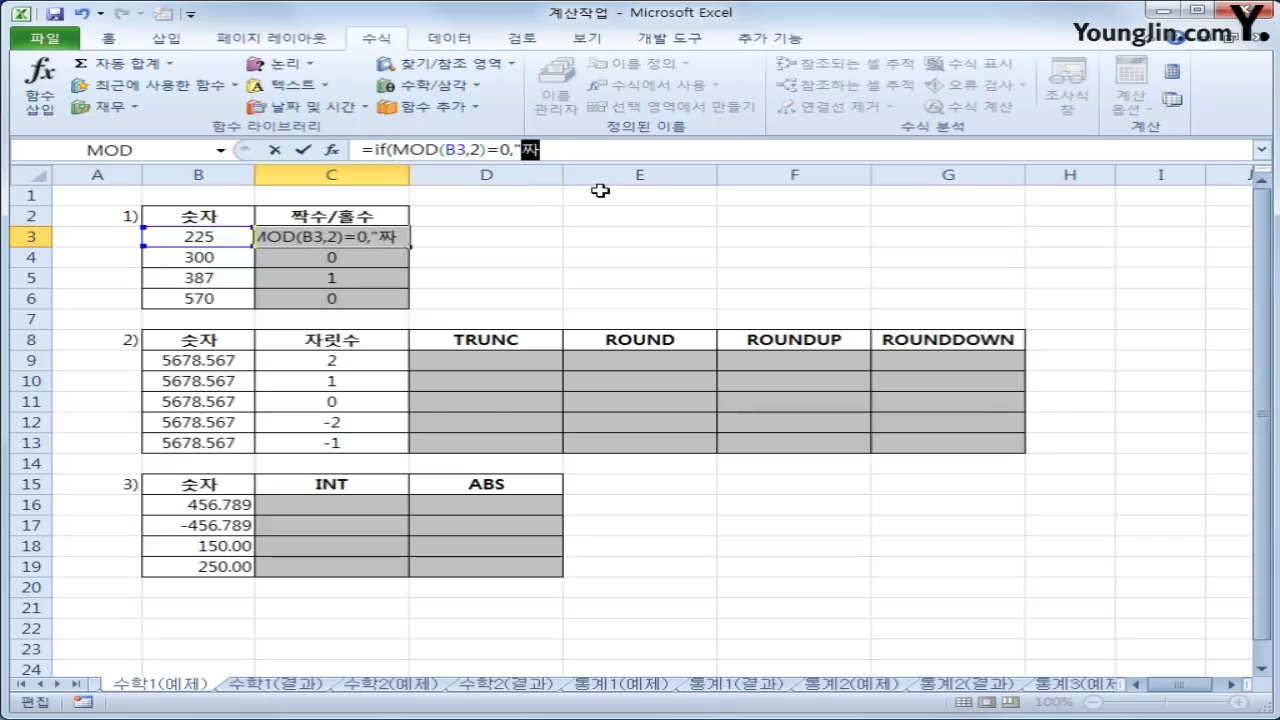
text(짝수","호)
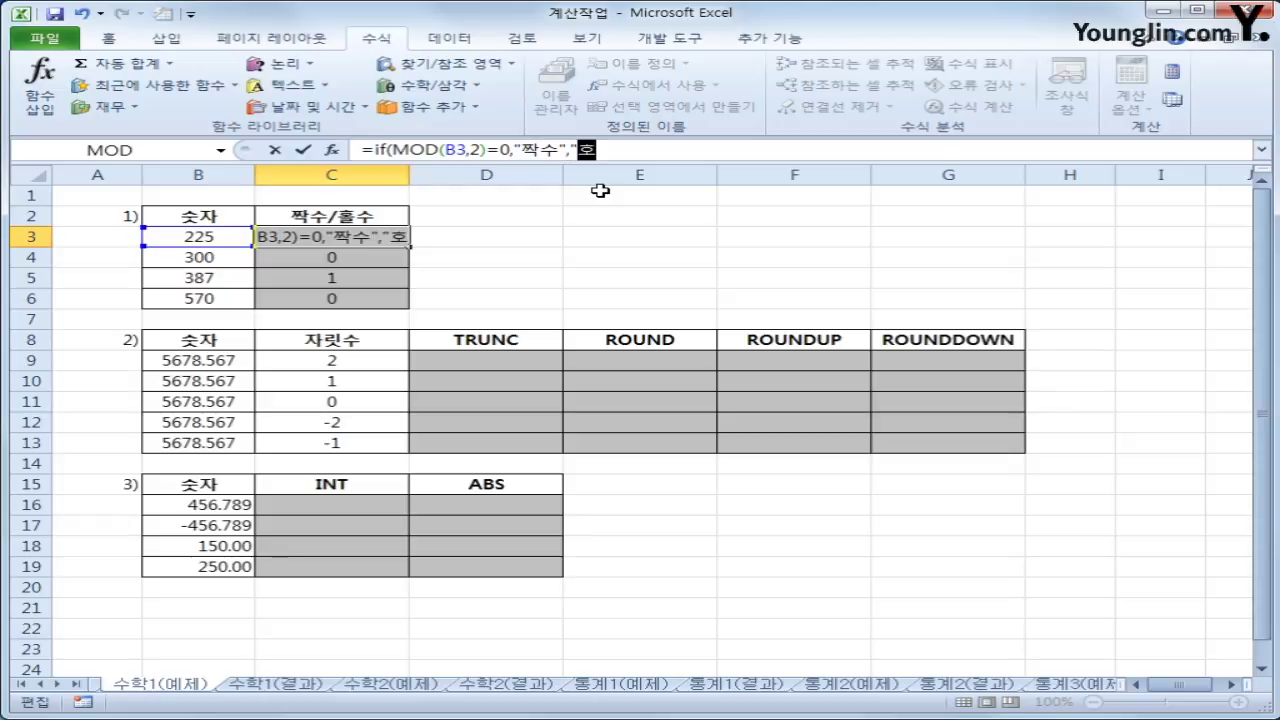
text(홀수")
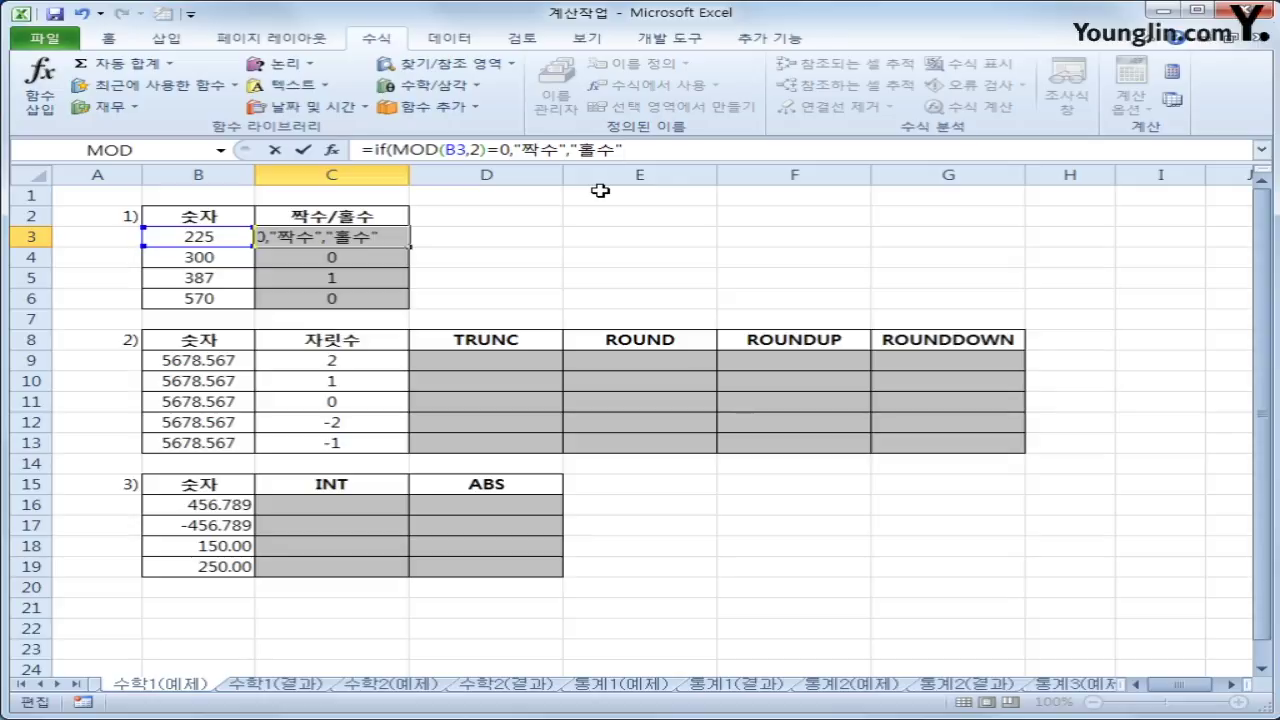
text())
key(Return)
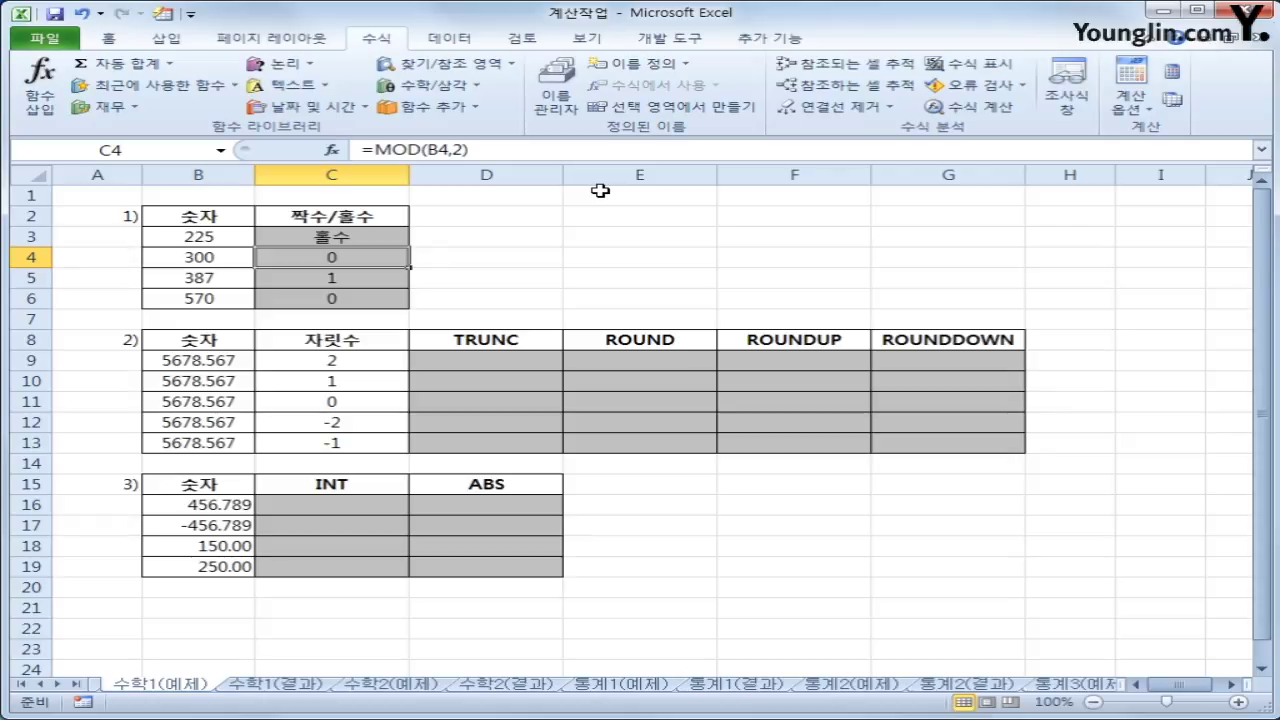
- Fill the IF formula from C3 down to C6, and undo both the fill and the IF edit
click(381, 234)
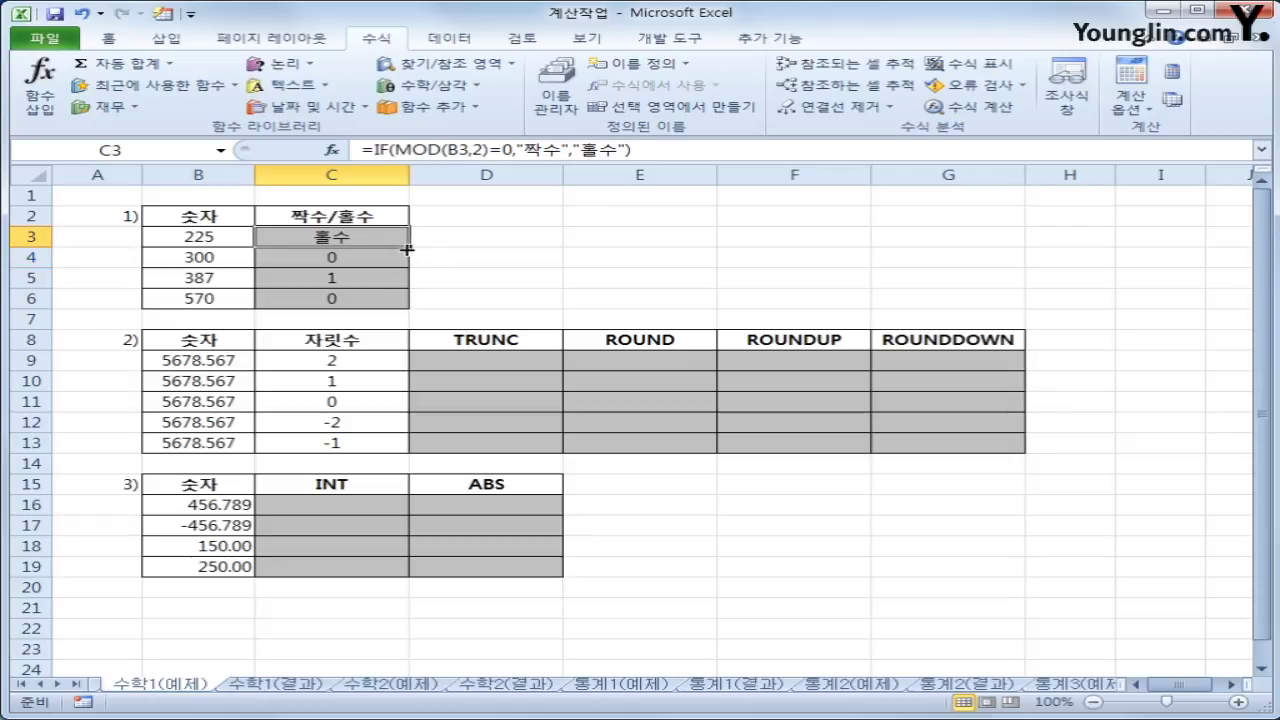
drag(410, 248, 413, 302)
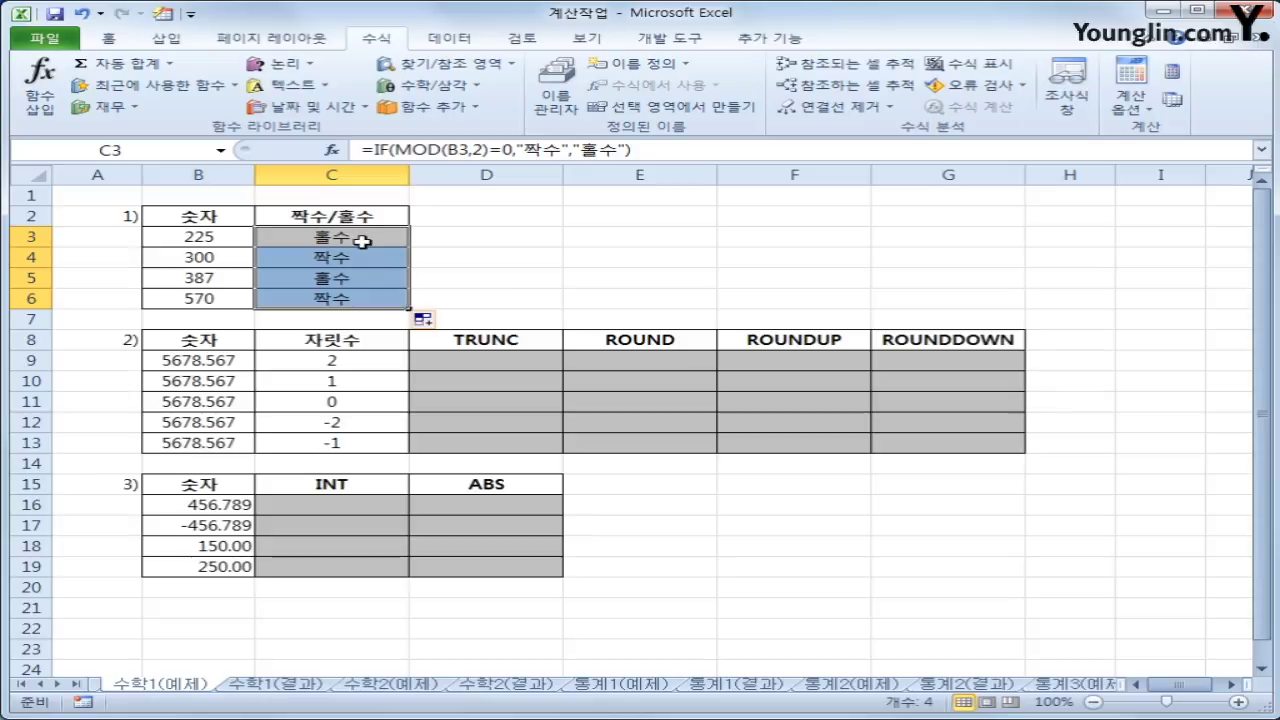
click(82, 13)
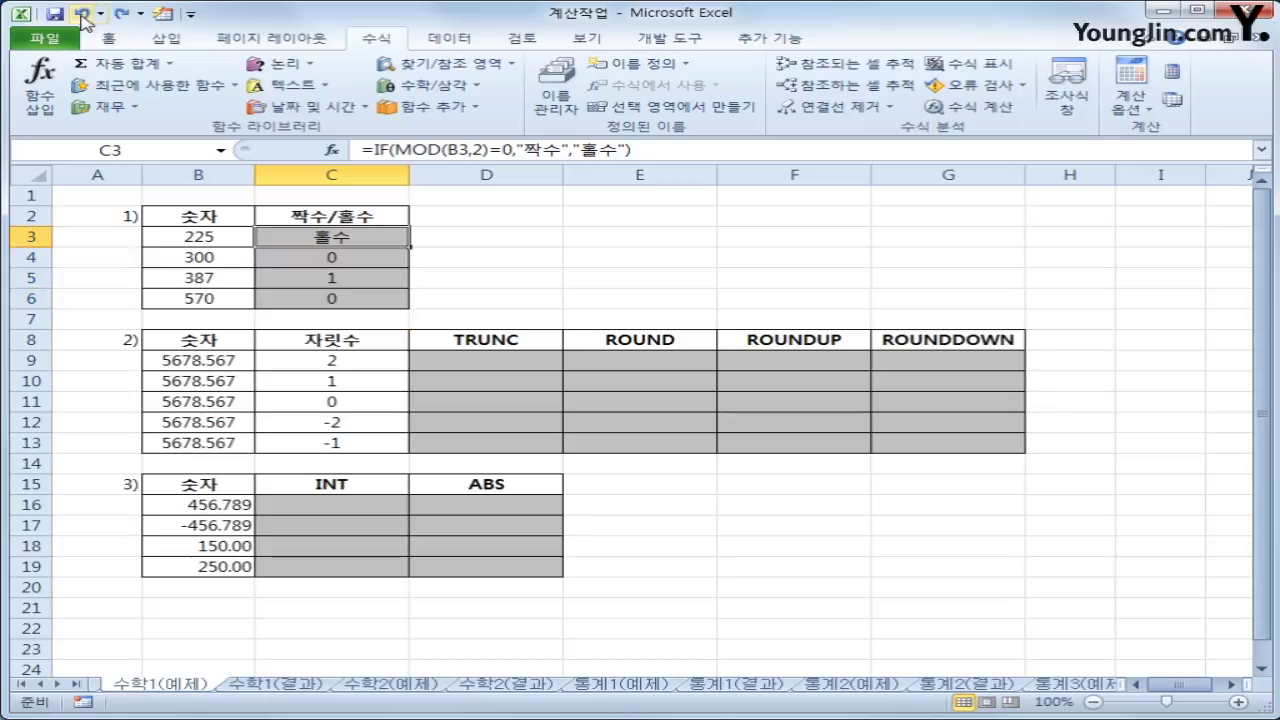
- Change the MOD formula in C3 to =IF(MOD(B3,2)=1,"홀수","짝수")
click(375, 148)
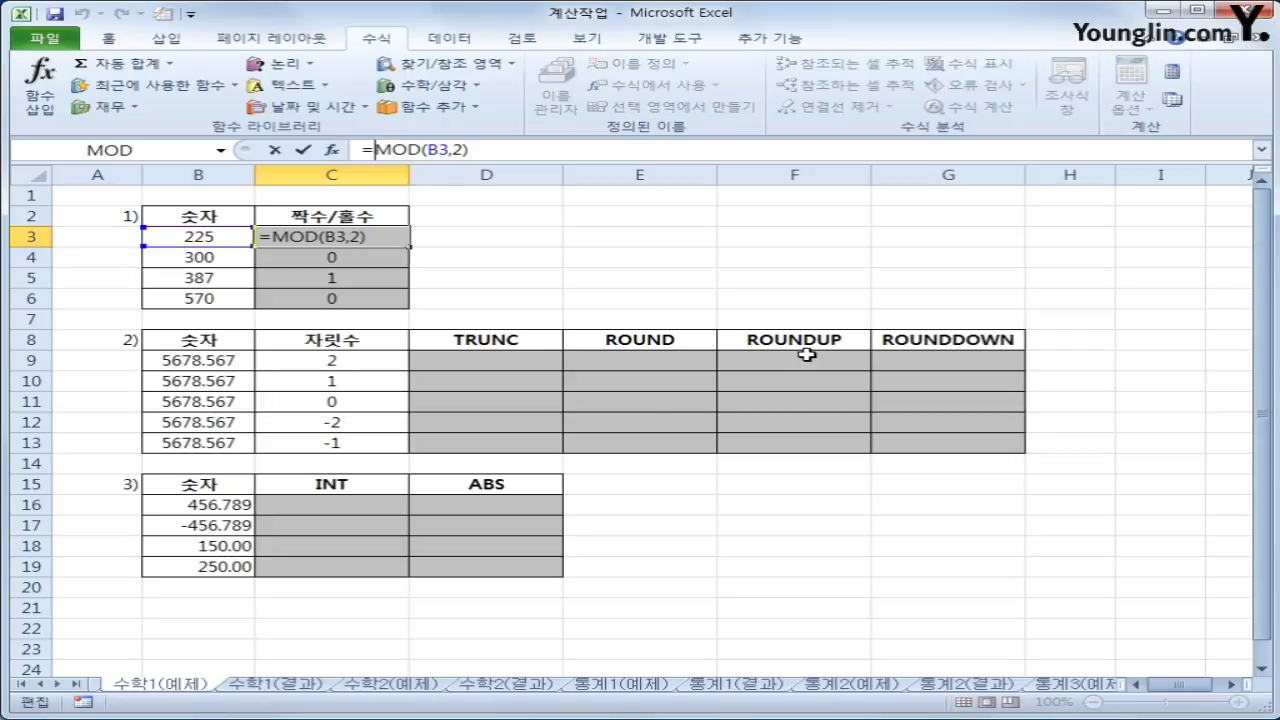
text(ㅏ)
key(BackSpace)
text(if()
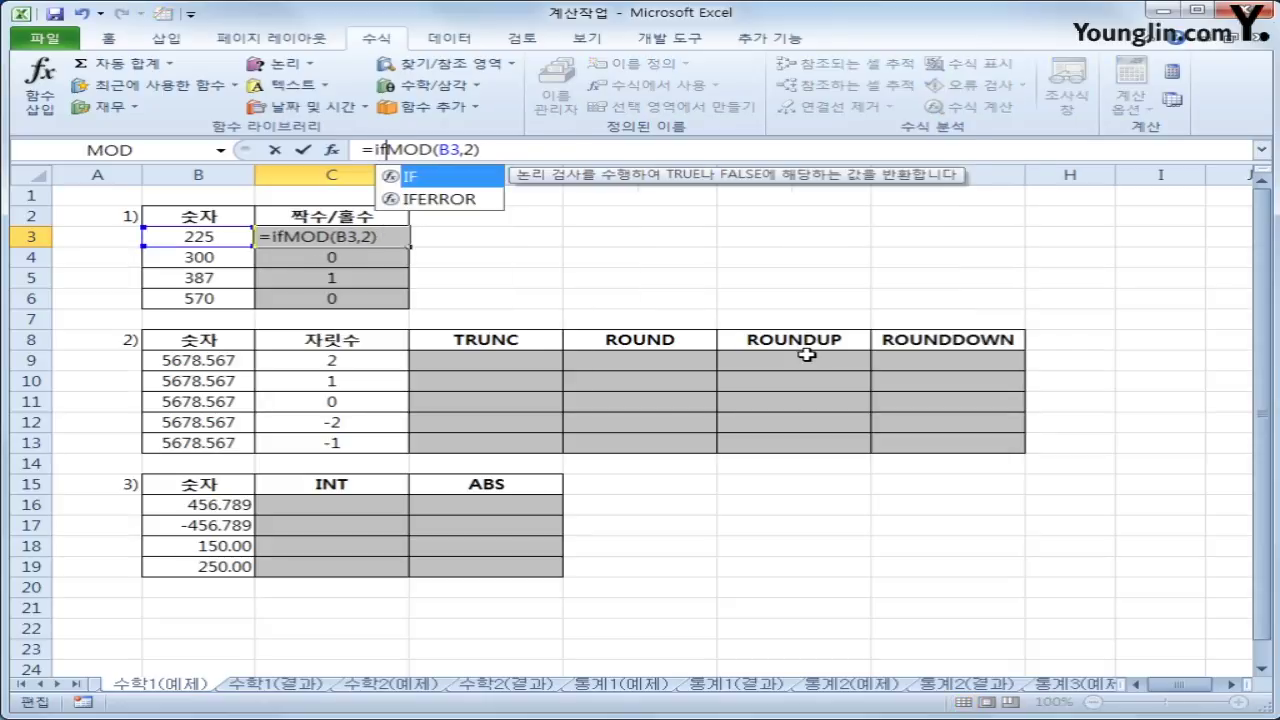
click(545, 154)
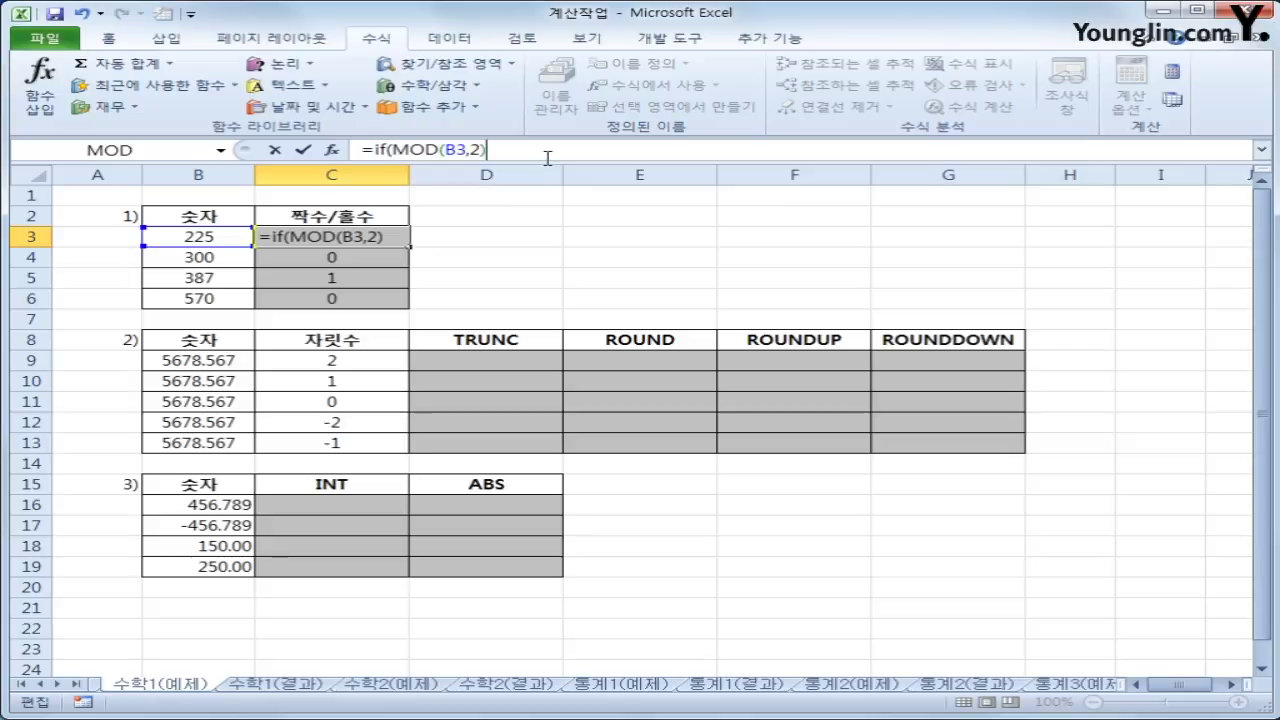
text(=1,")
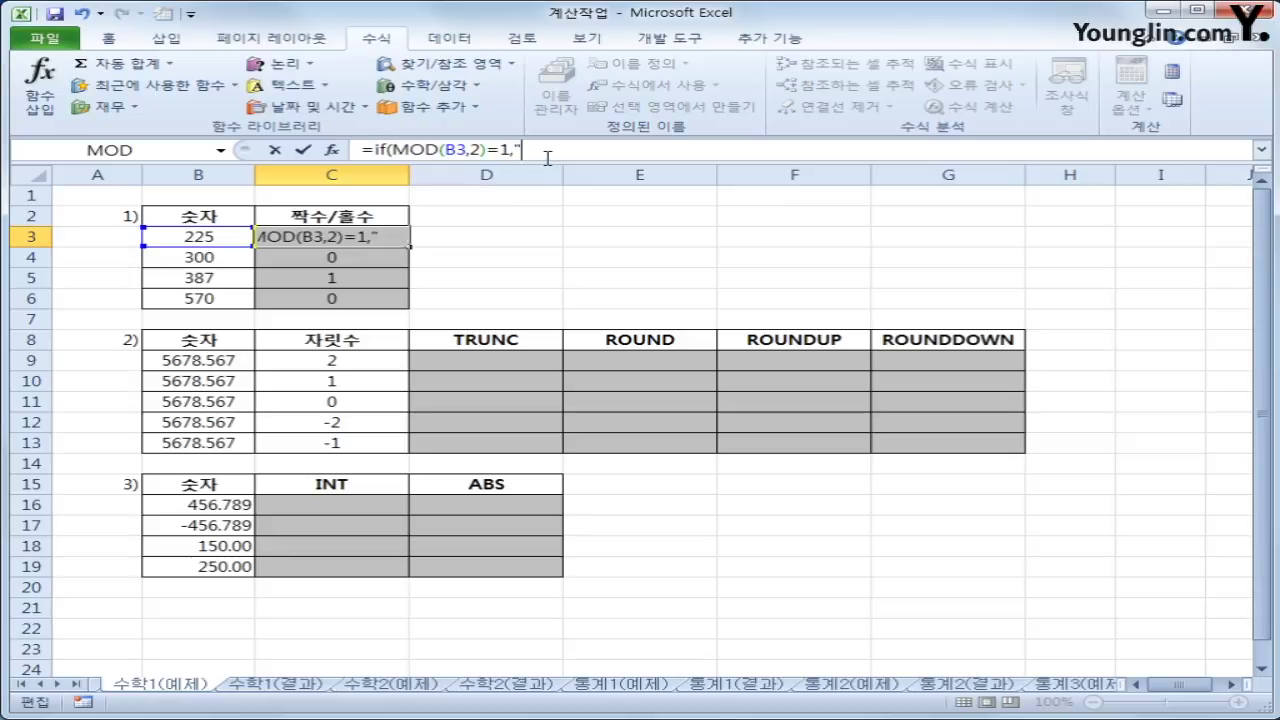
text(홀수)
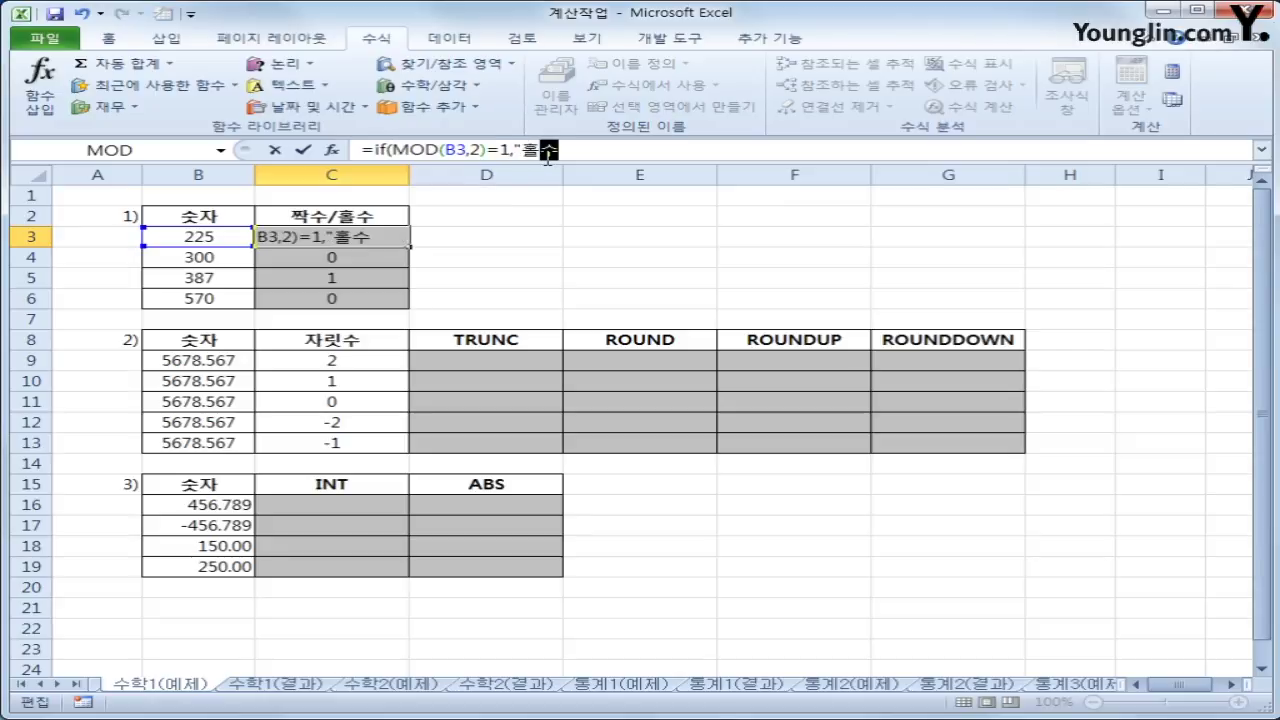
text(","짝수)
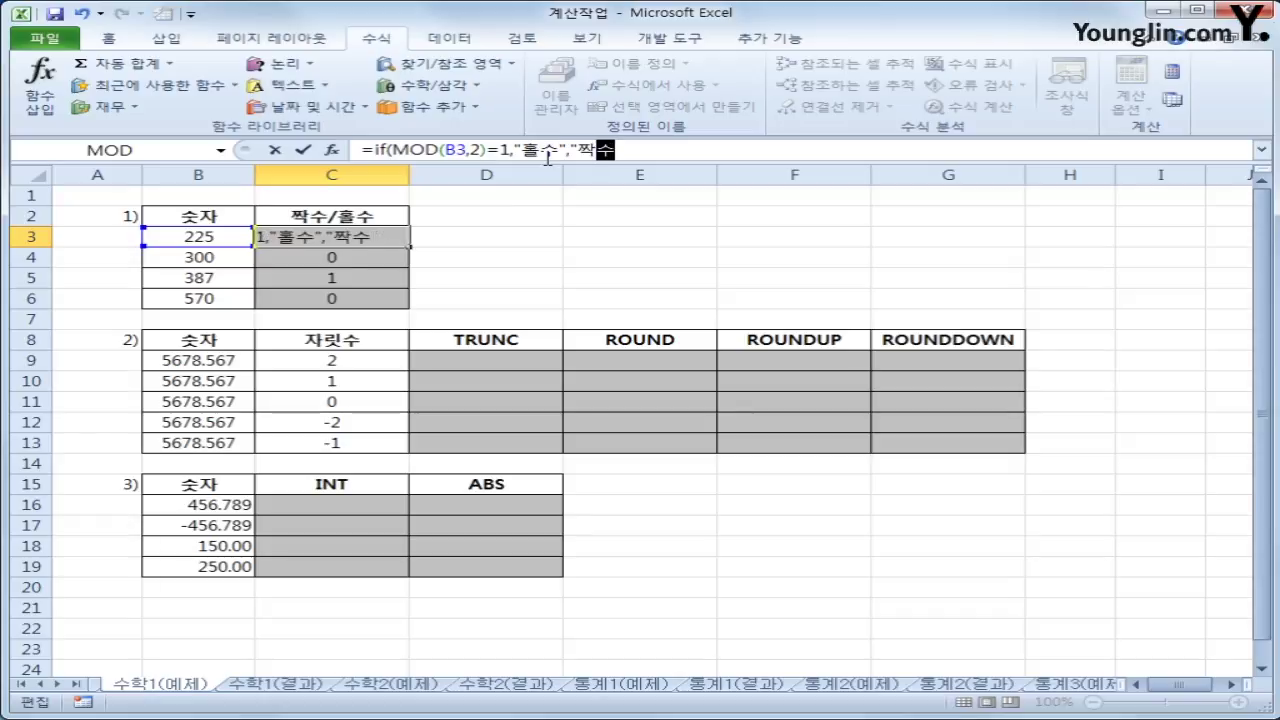
text("))
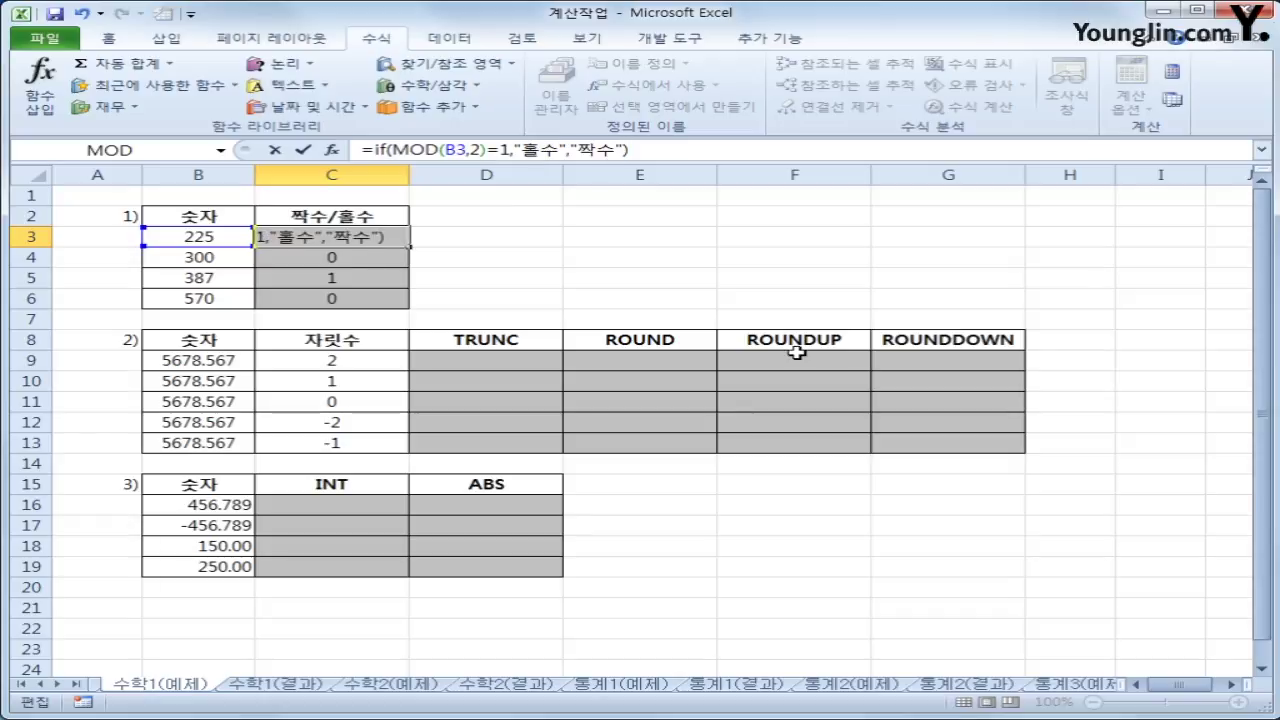
key(Return)
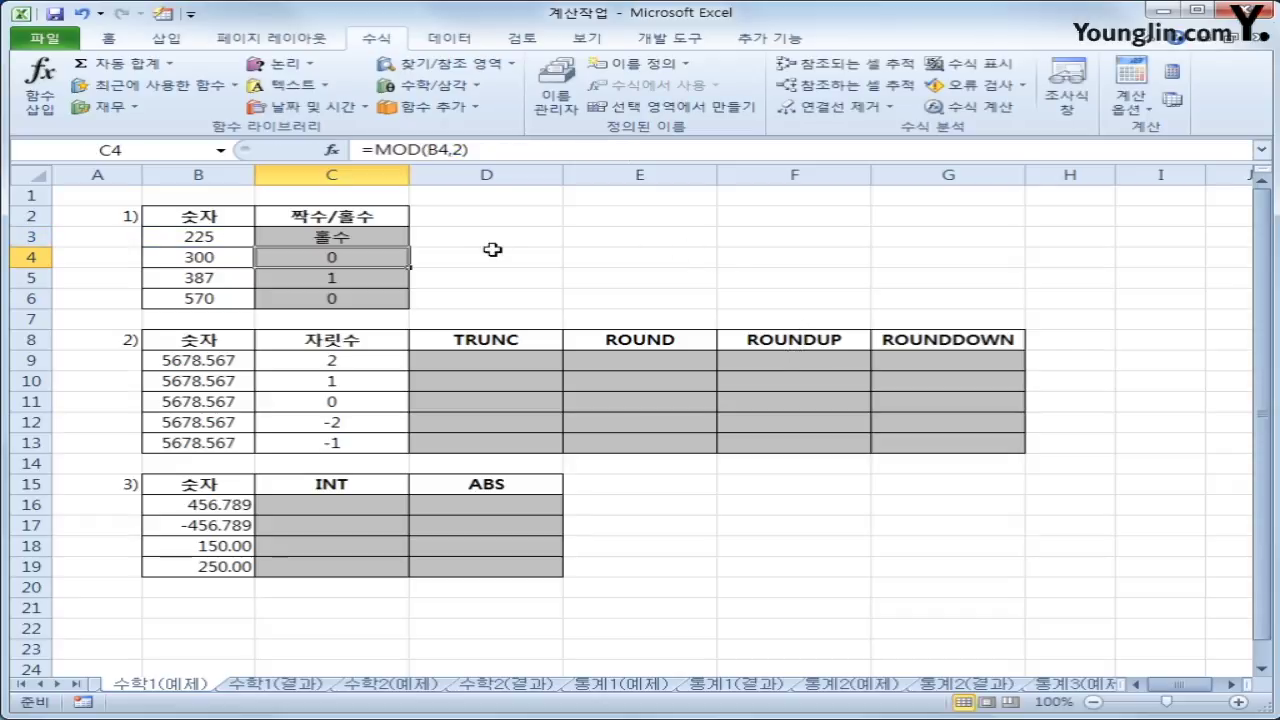
- Fill the IF formula from C3 down to C6 and check the copied formula in C6
click(405, 236)
drag(409, 246, 401, 311)
click(391, 303)
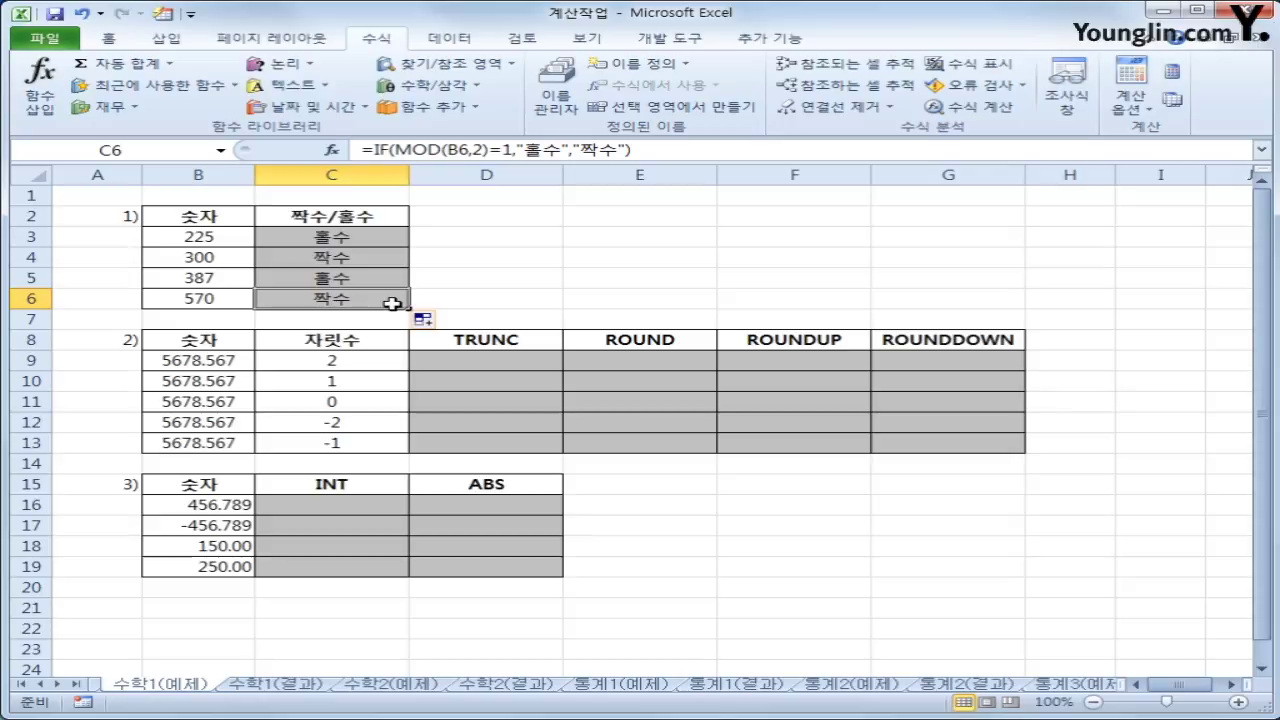
click(362, 238)
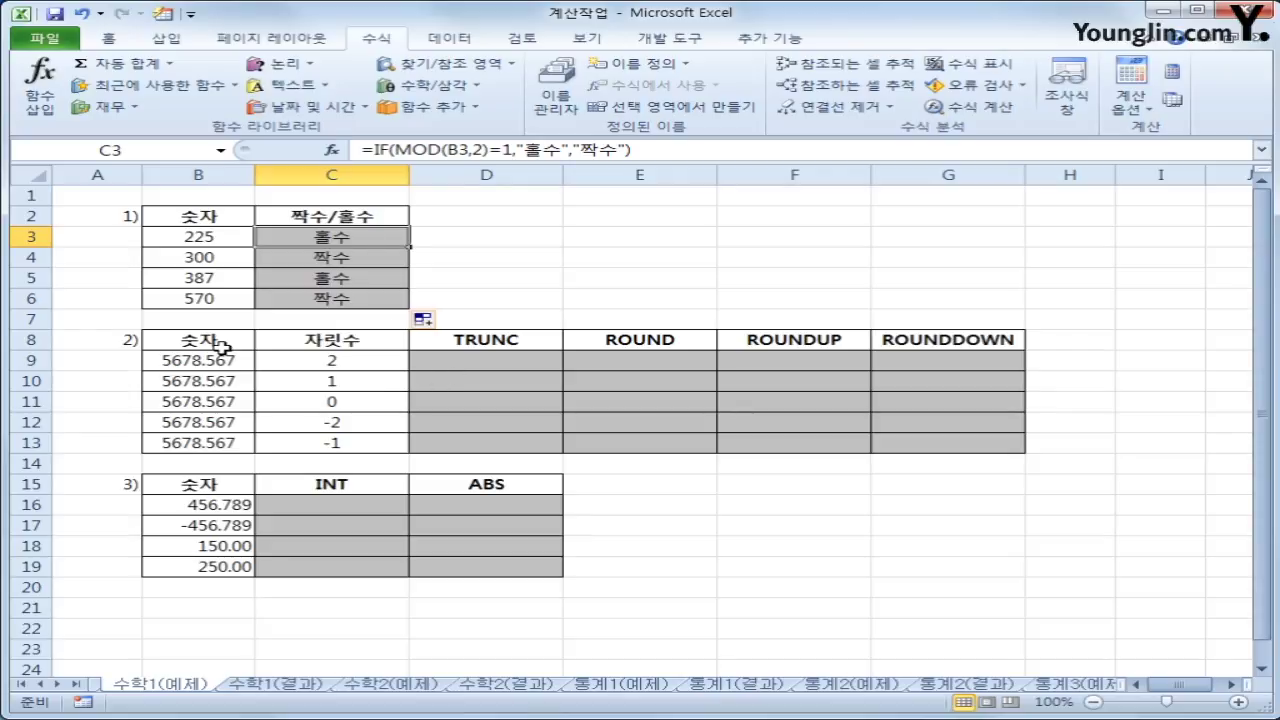
- Review the 숫자 values in B9:B13 and the 자릿수 values in C9:C13 of the second exercise
drag(219, 355, 220, 437)
drag(332, 364, 336, 433)
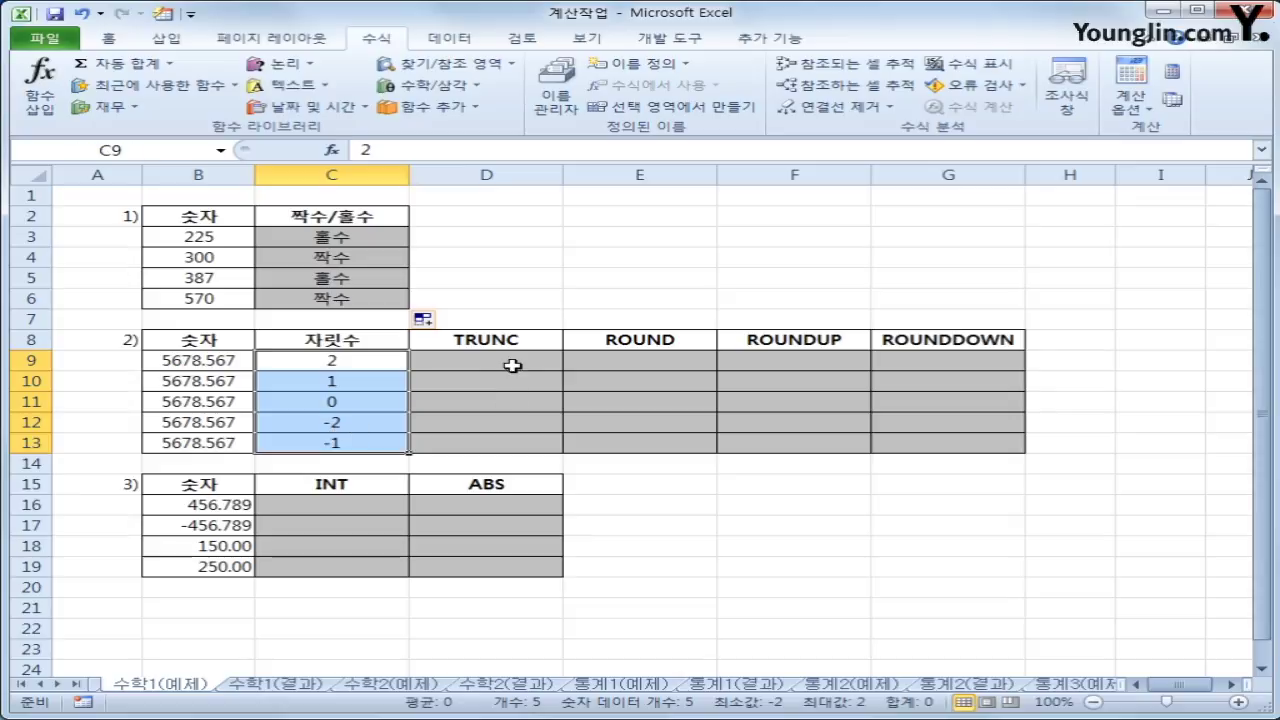
click(510, 363)
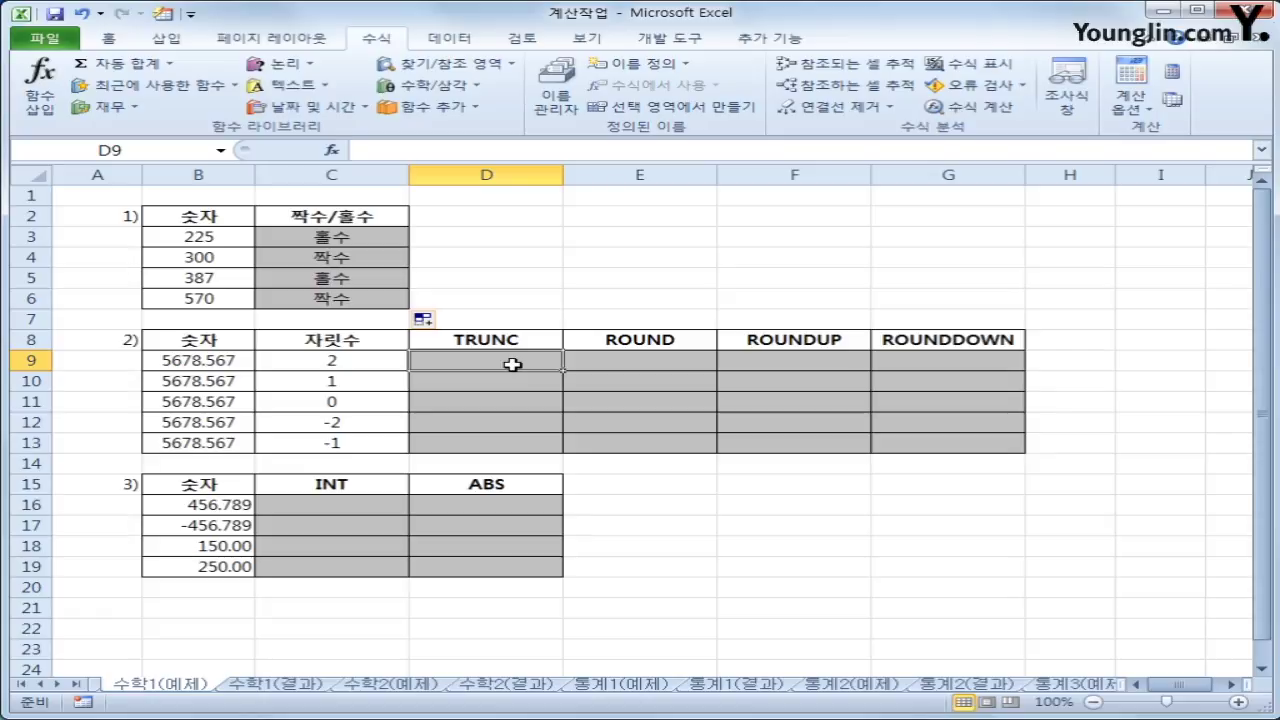
click(200, 369)
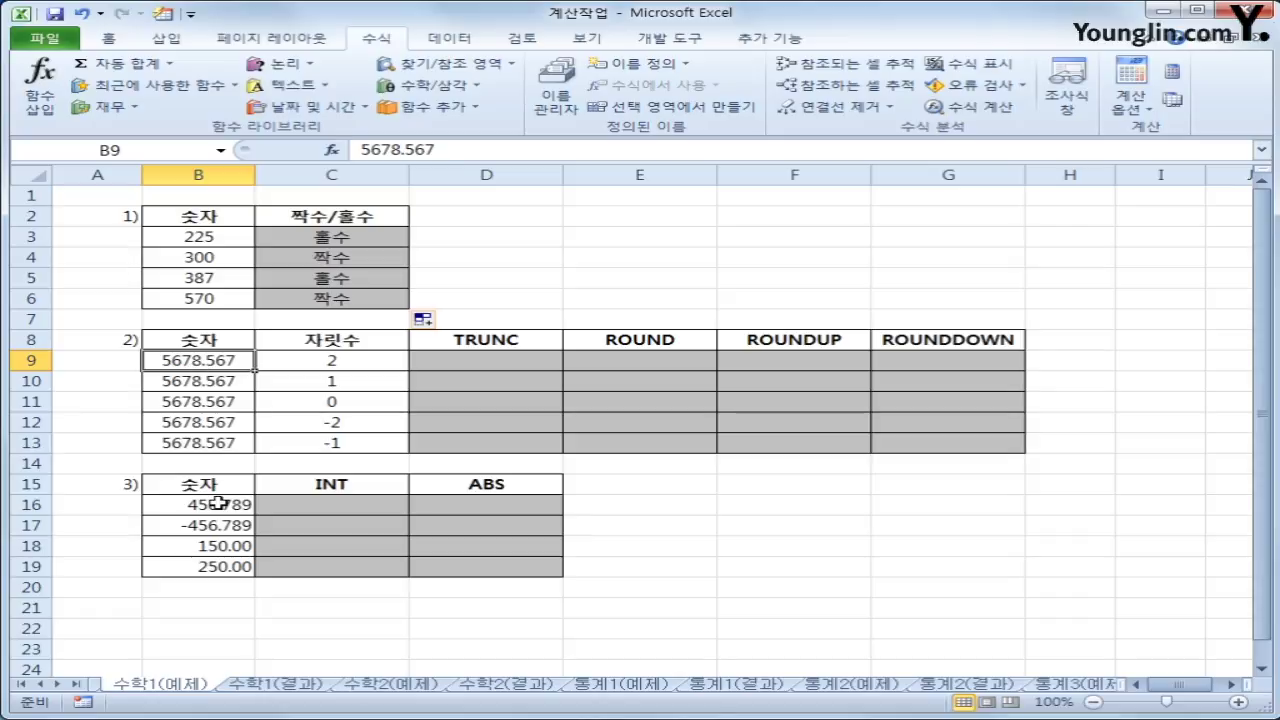
click(332, 362)
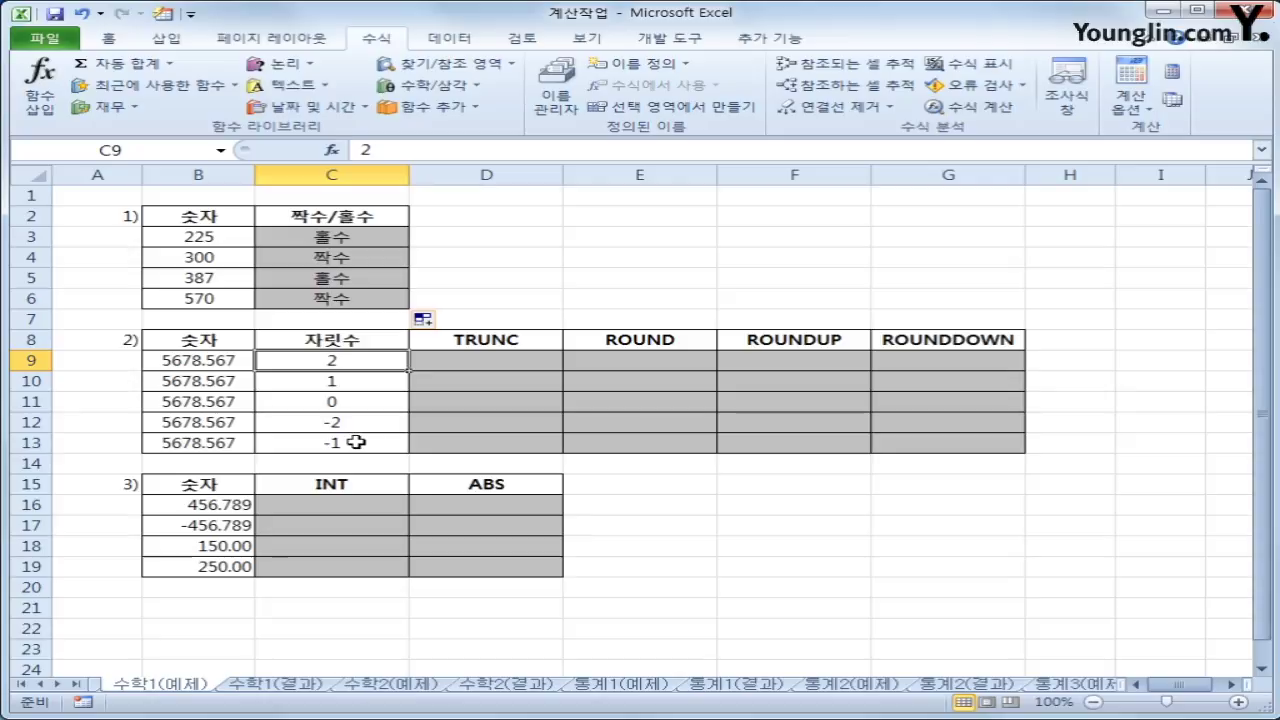
- Insert the TRUNC function in D9 with B9 as Number and C9 as Num_digits
click(534, 368)
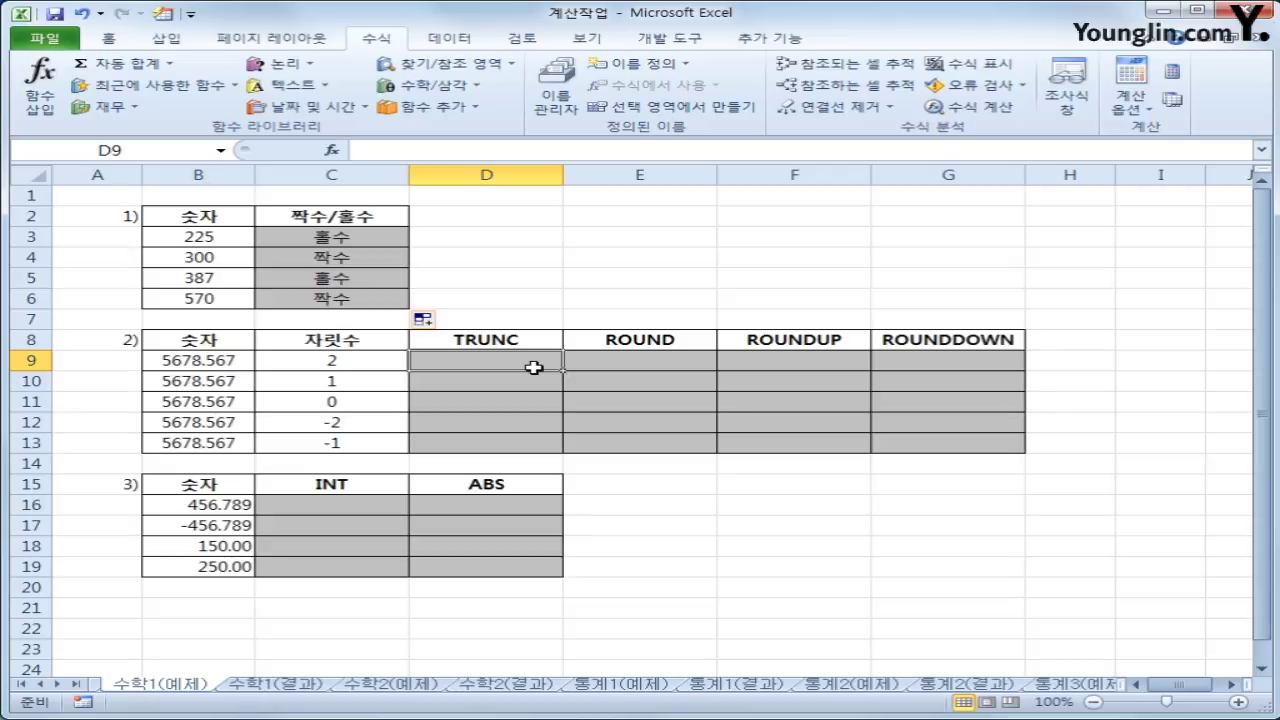
click(428, 85)
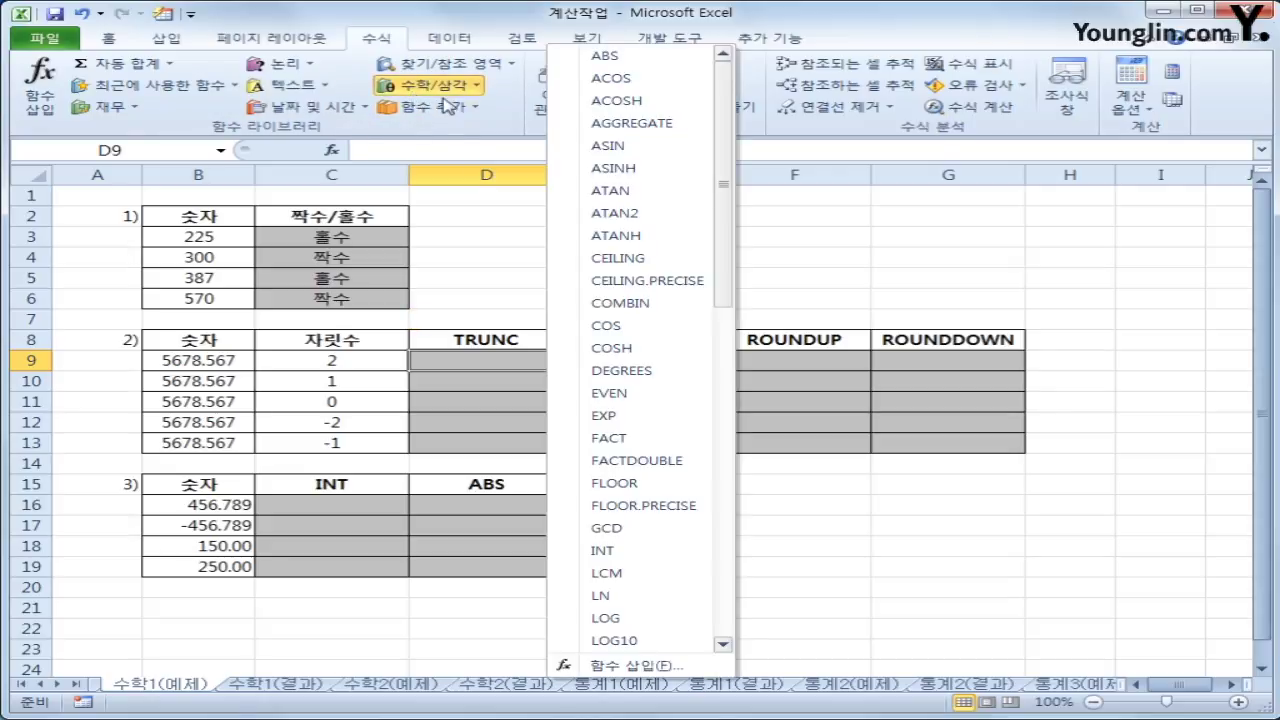
drag(724, 286, 729, 609)
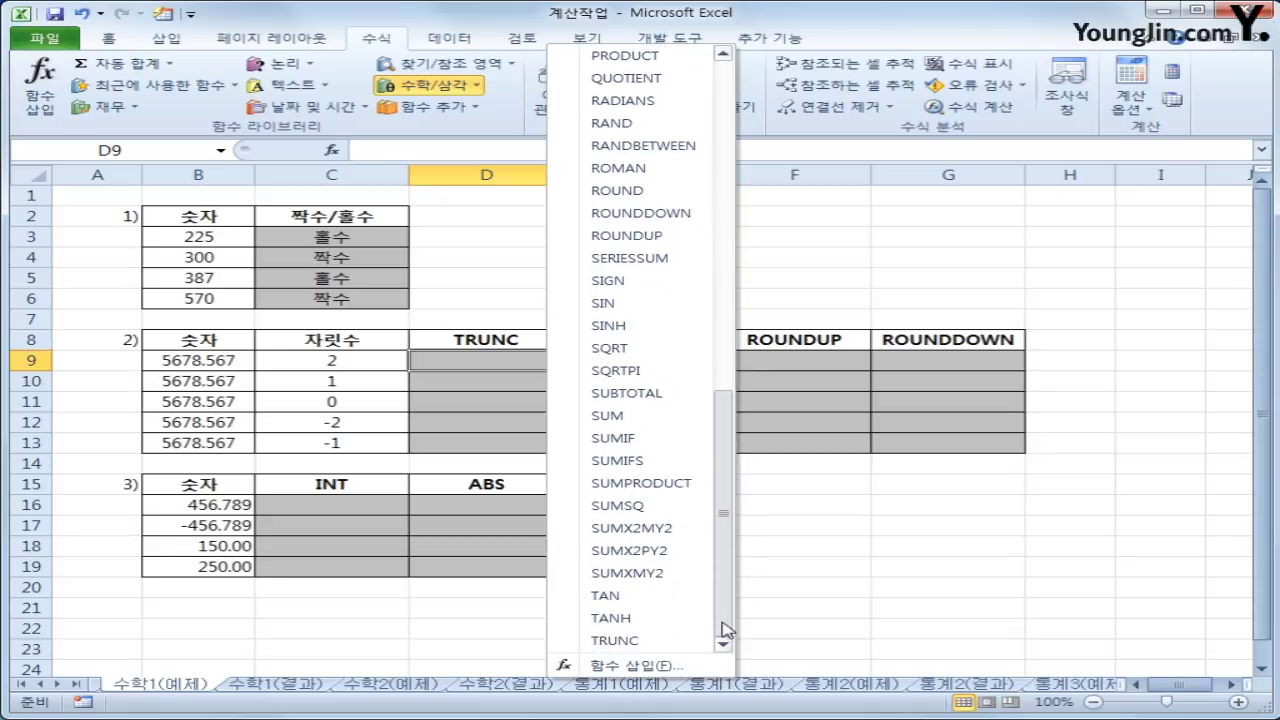
click(677, 645)
drag(629, 582, 741, 256)
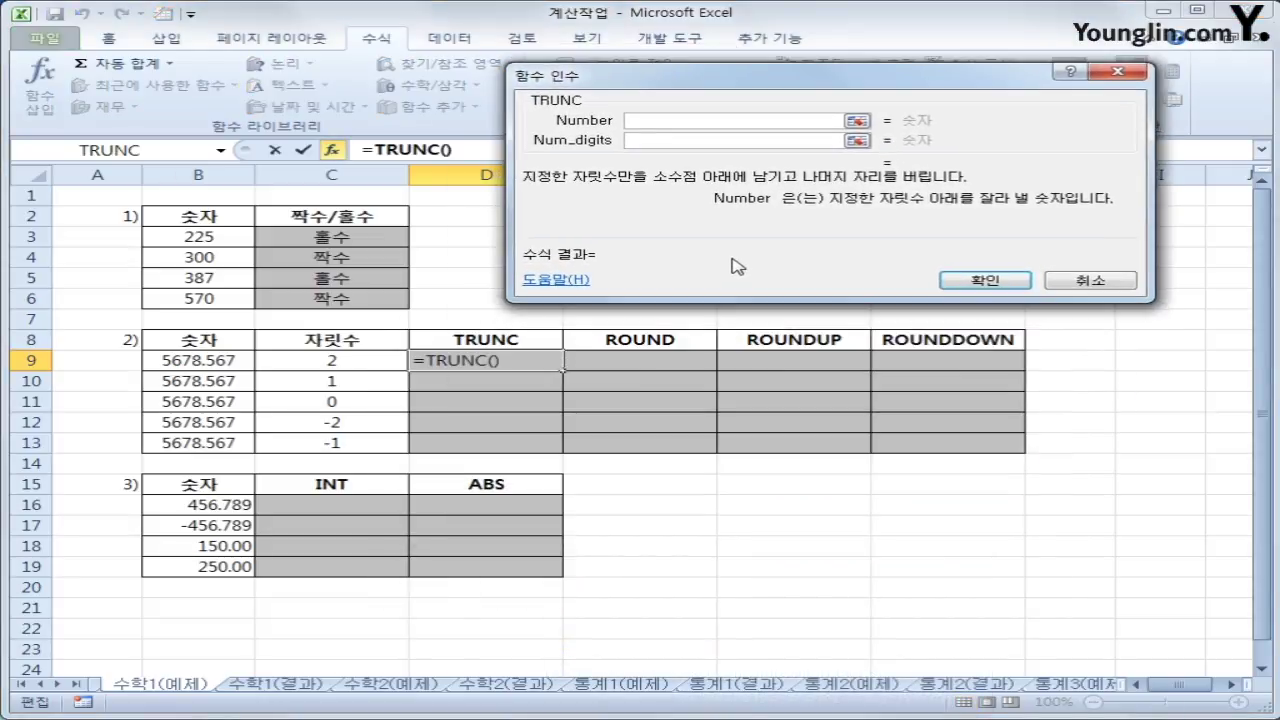
click(222, 366)
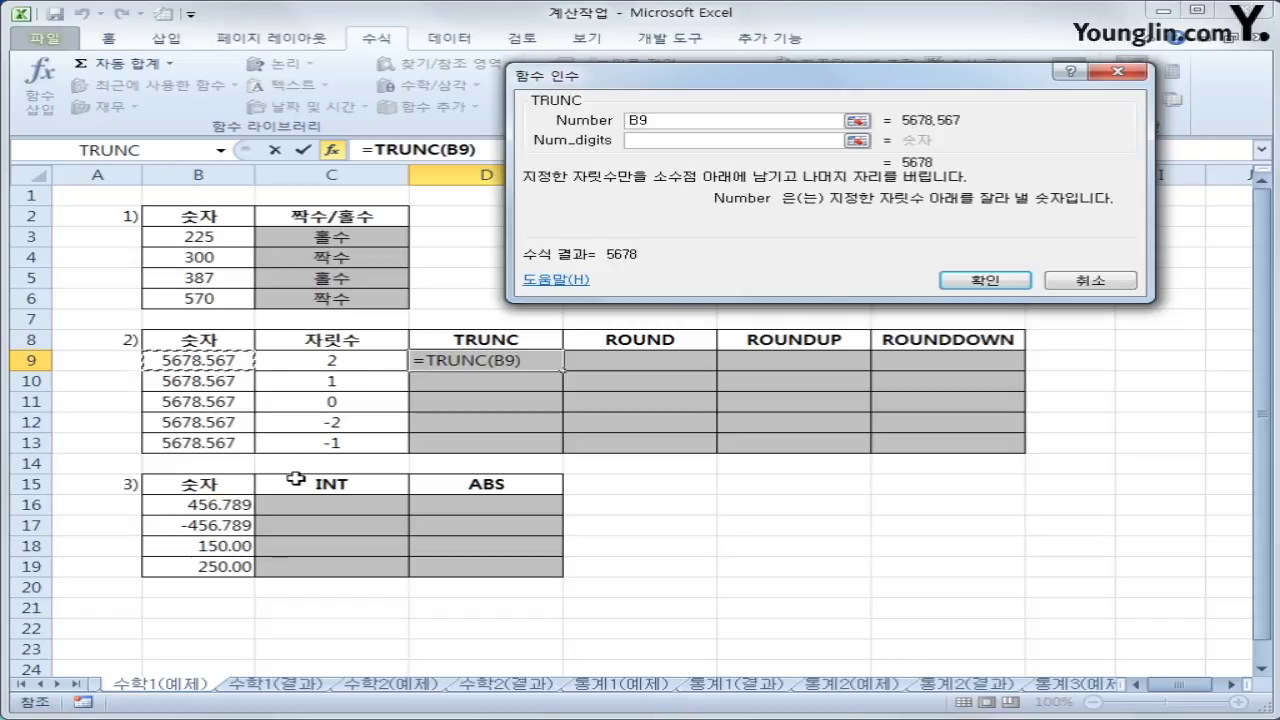
click(659, 142)
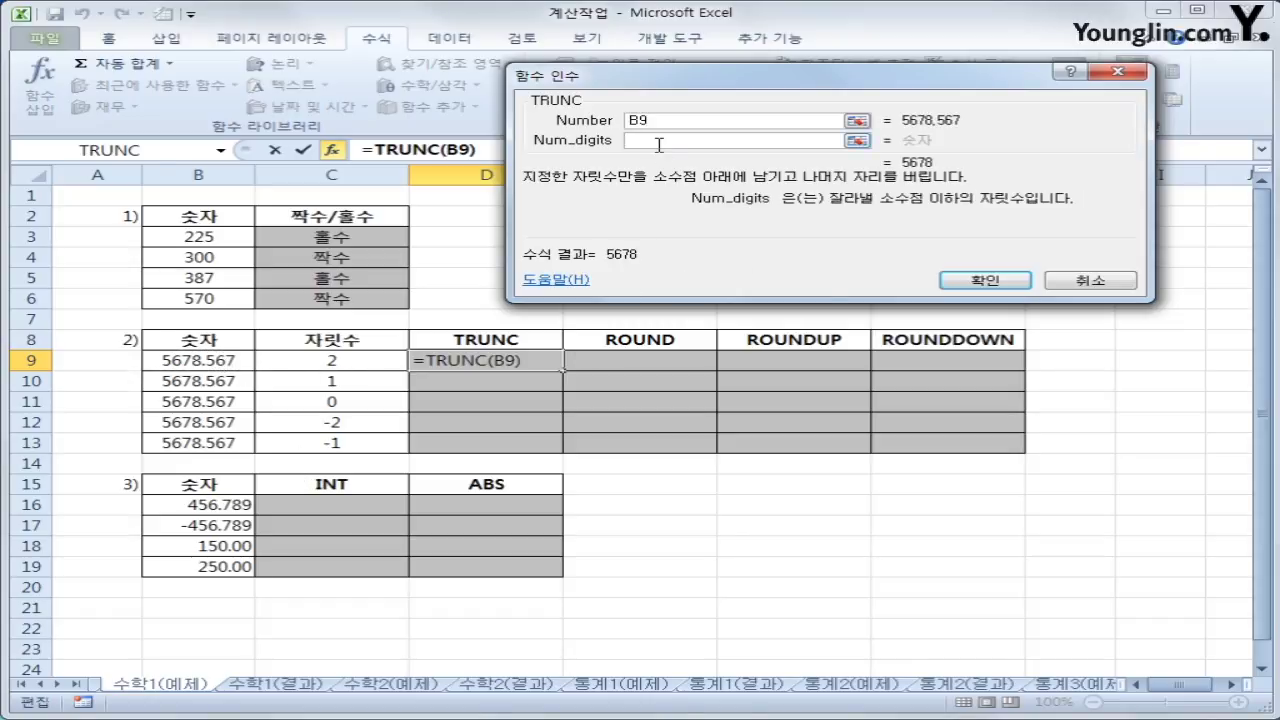
click(370, 362)
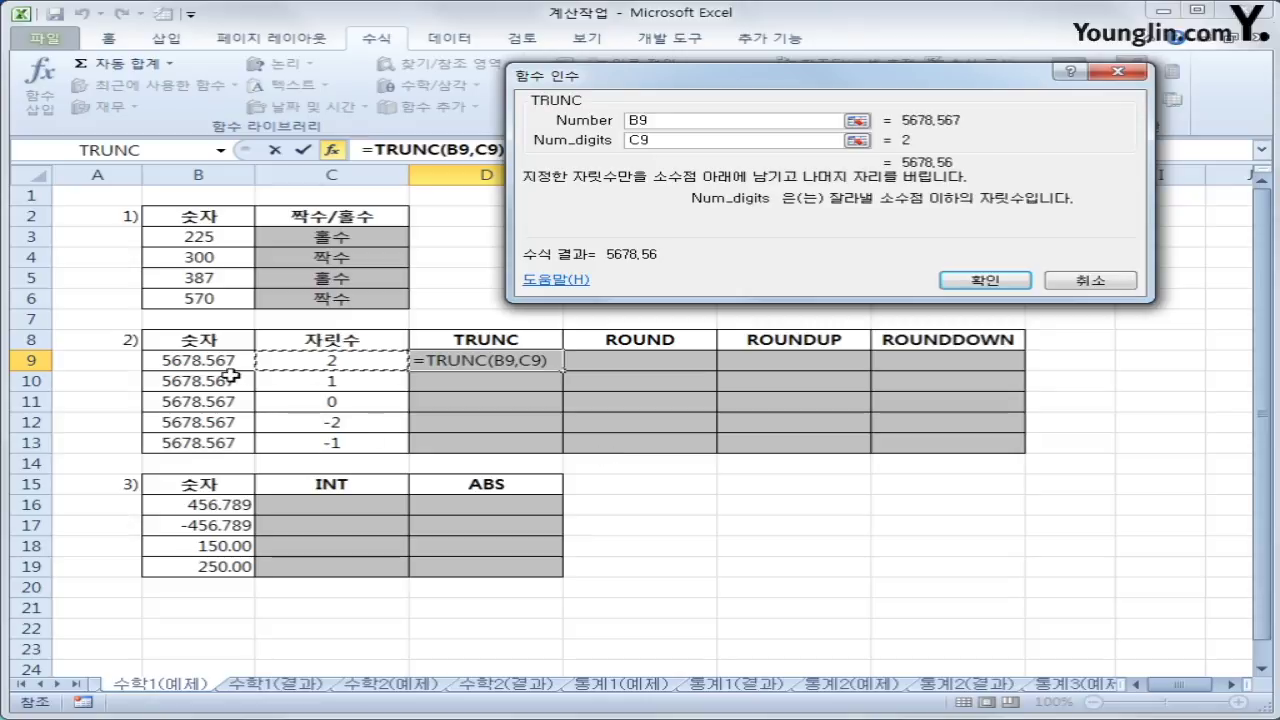
click(993, 286)
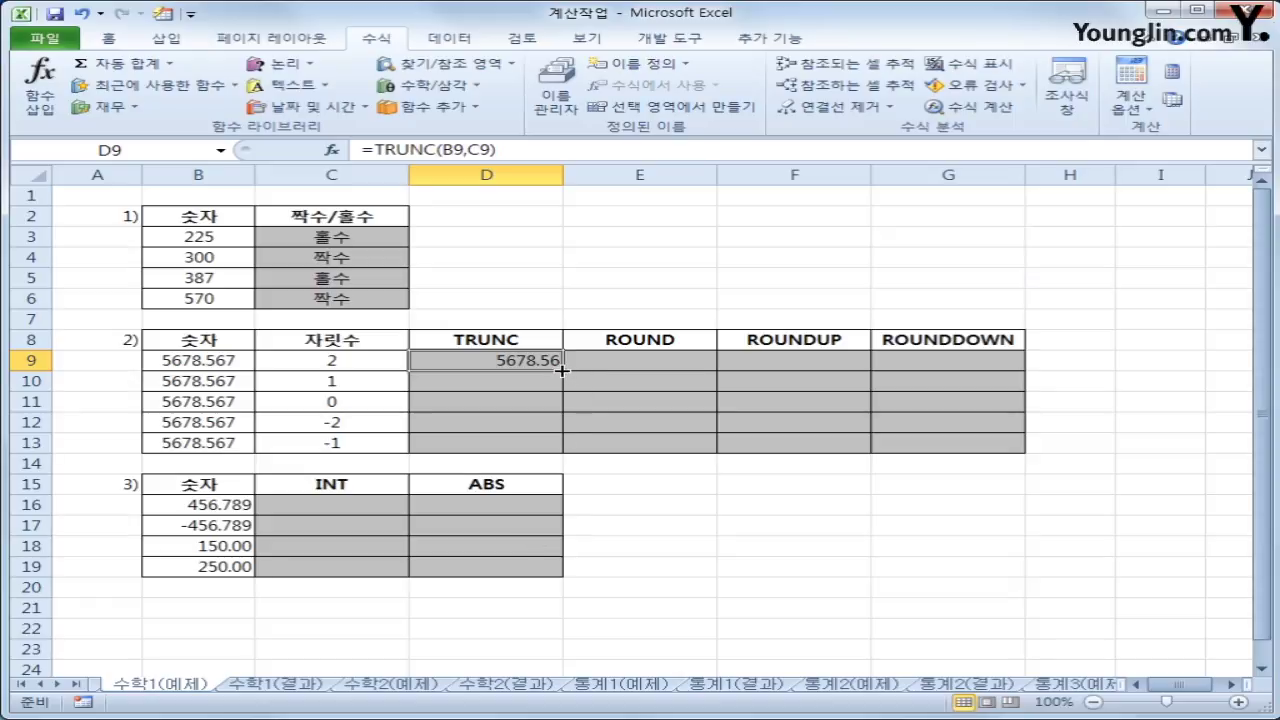
- Fill the TRUNC formula from D9 down to D13 and compare the results with the 자릿수 values in C10 through C12
drag(562, 370, 562, 454)
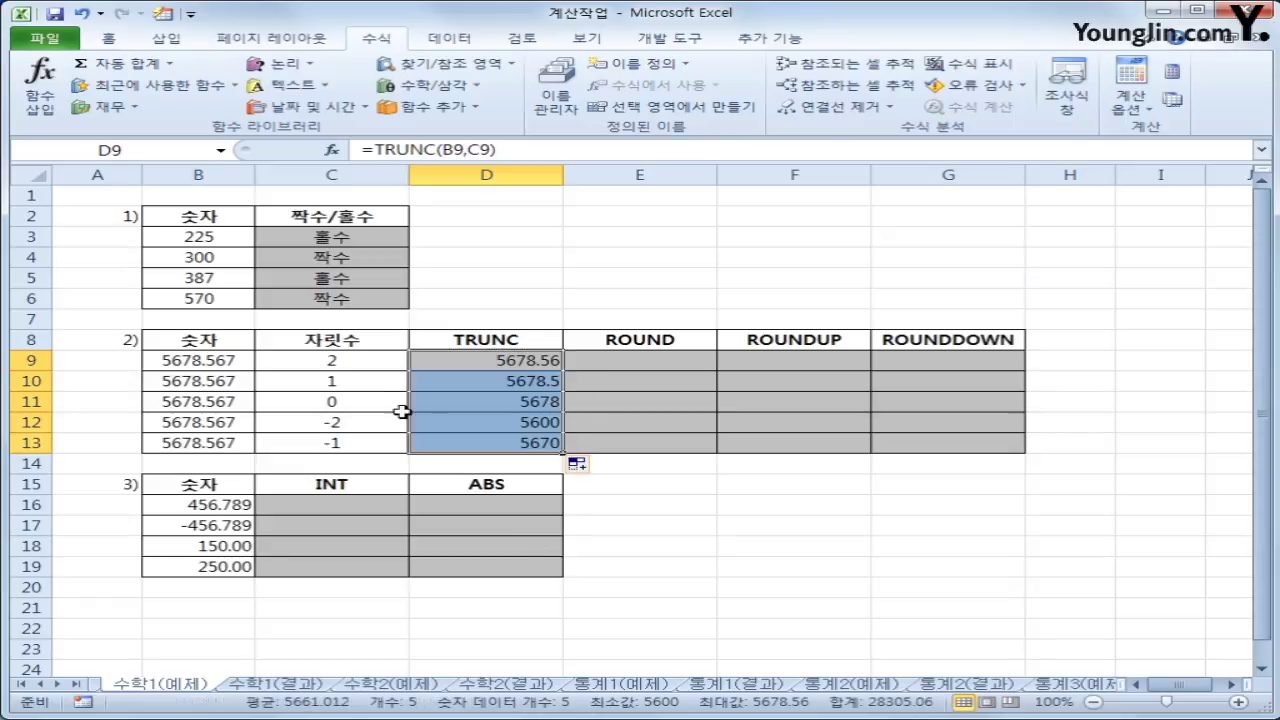
click(403, 381)
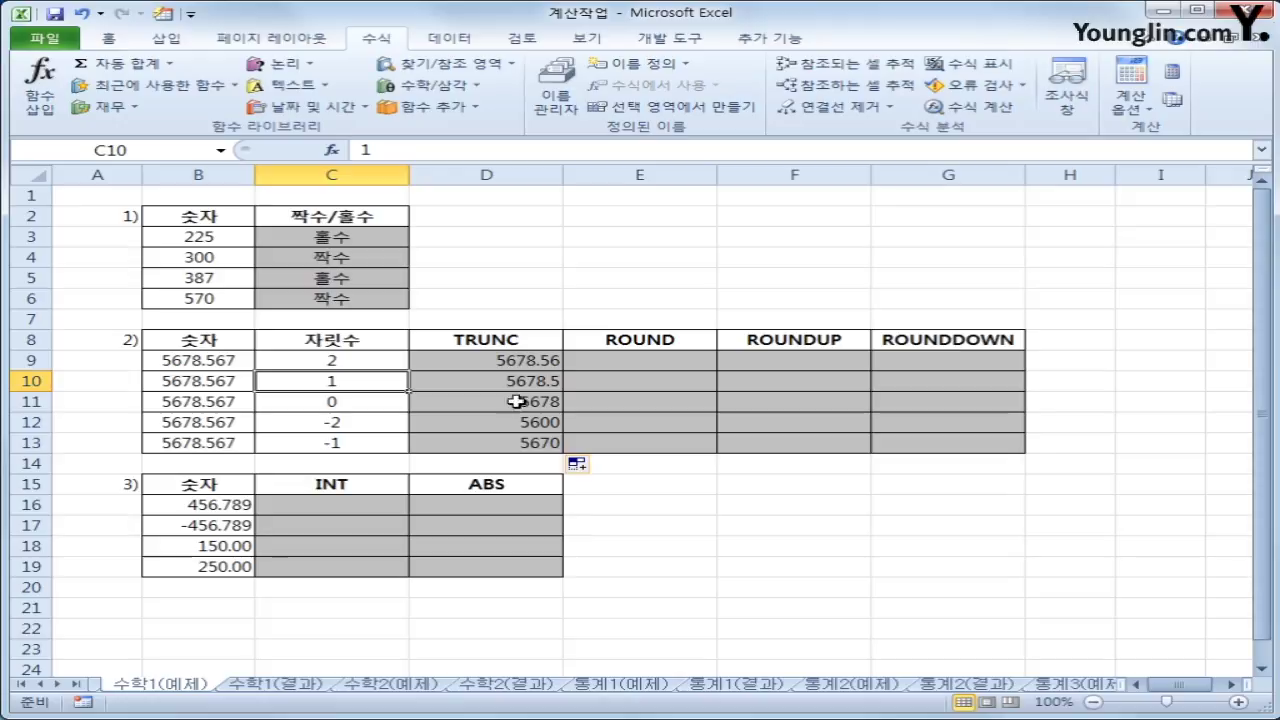
click(366, 403)
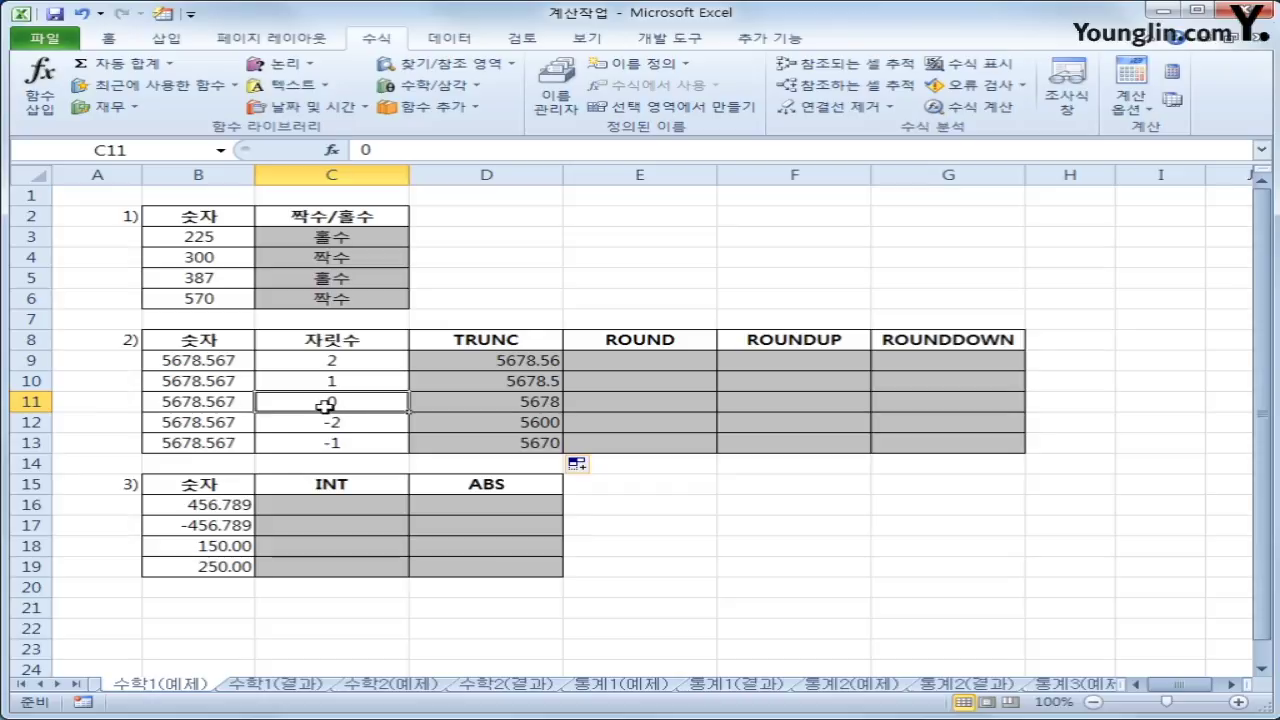
click(371, 424)
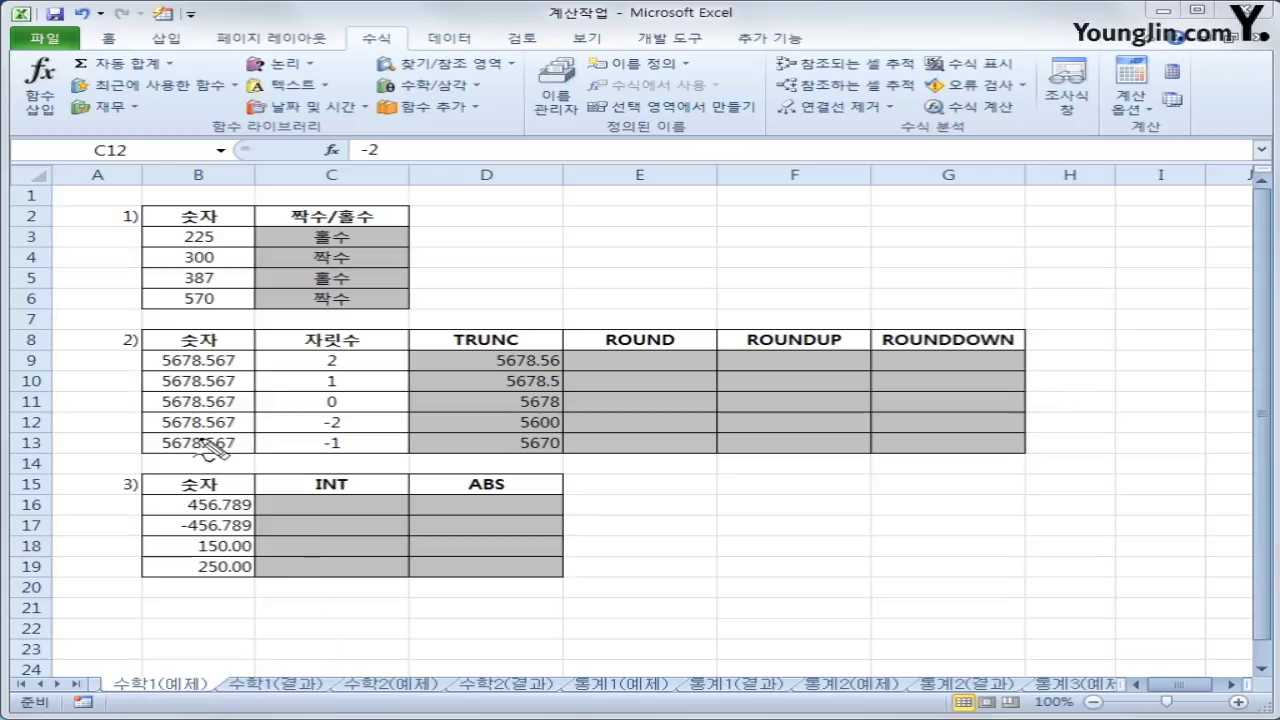
mouse_move(205, 428)
mouse_down()
mouse_move(150, 438)
mouse_move(172, 452)
mouse_up()
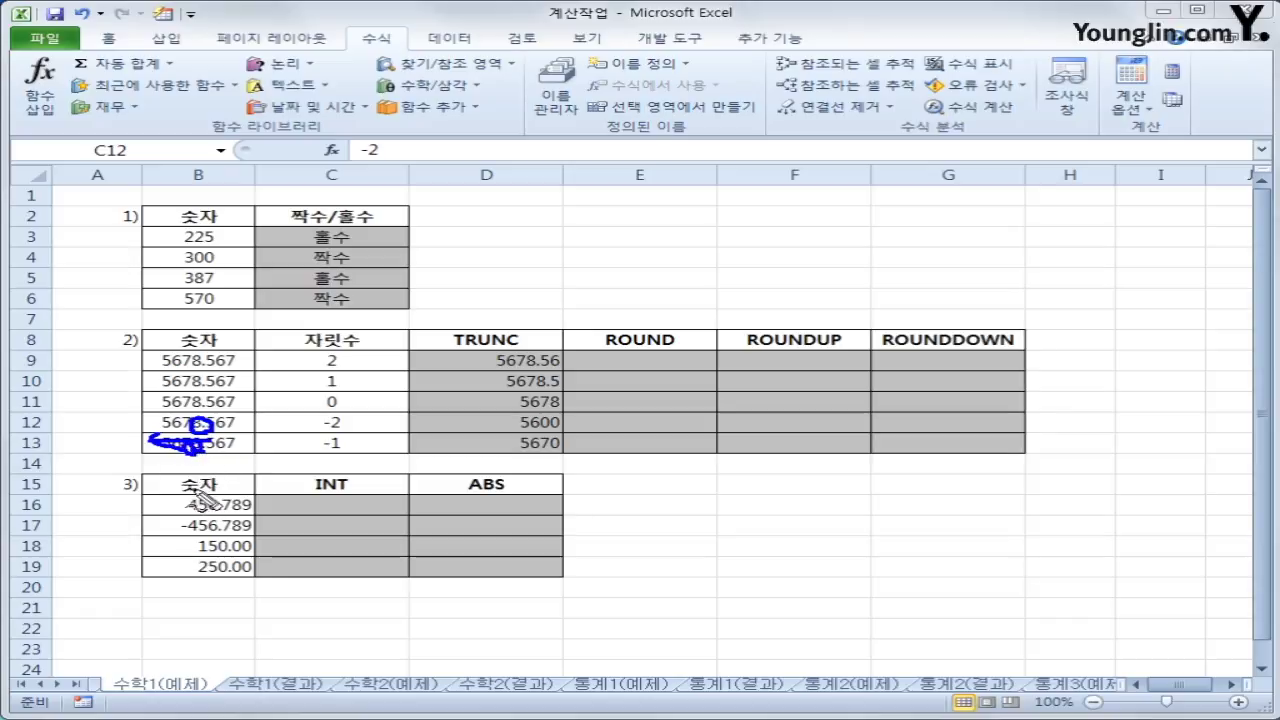
key(Escape)
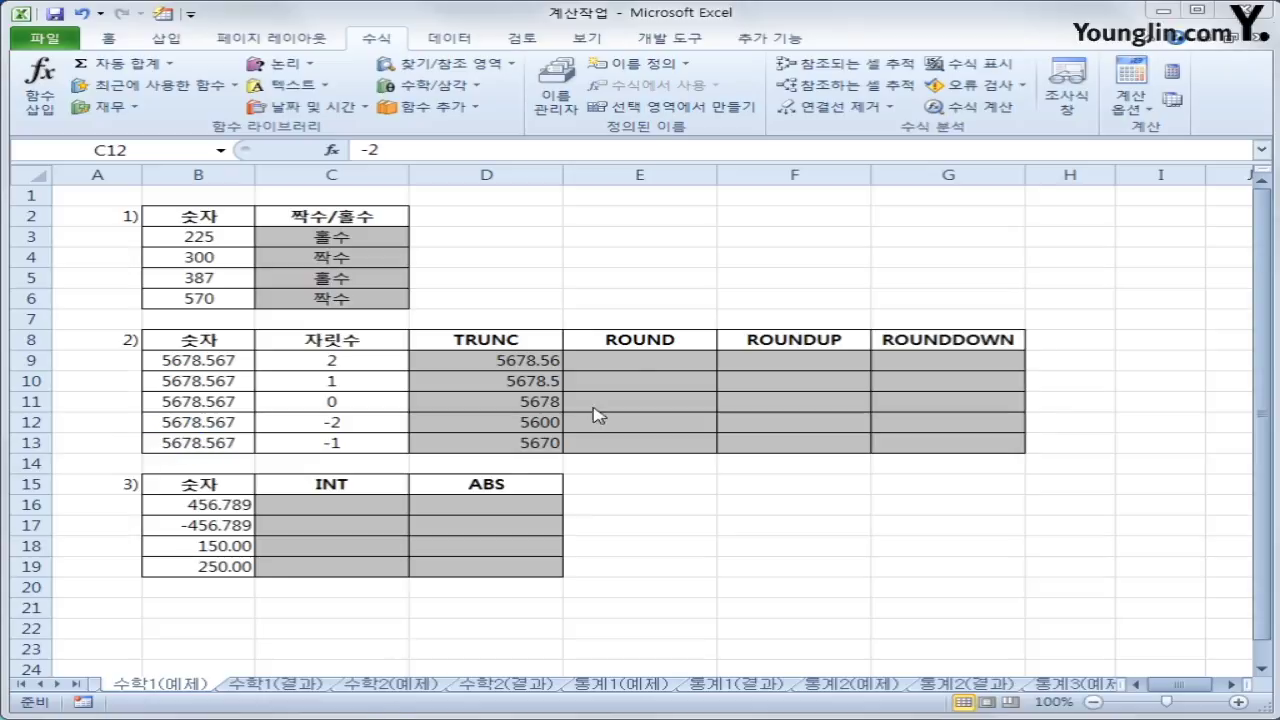
- Insert the ROUND function in E9 with B9 as Number and C9 as Num_digits
click(640, 358)
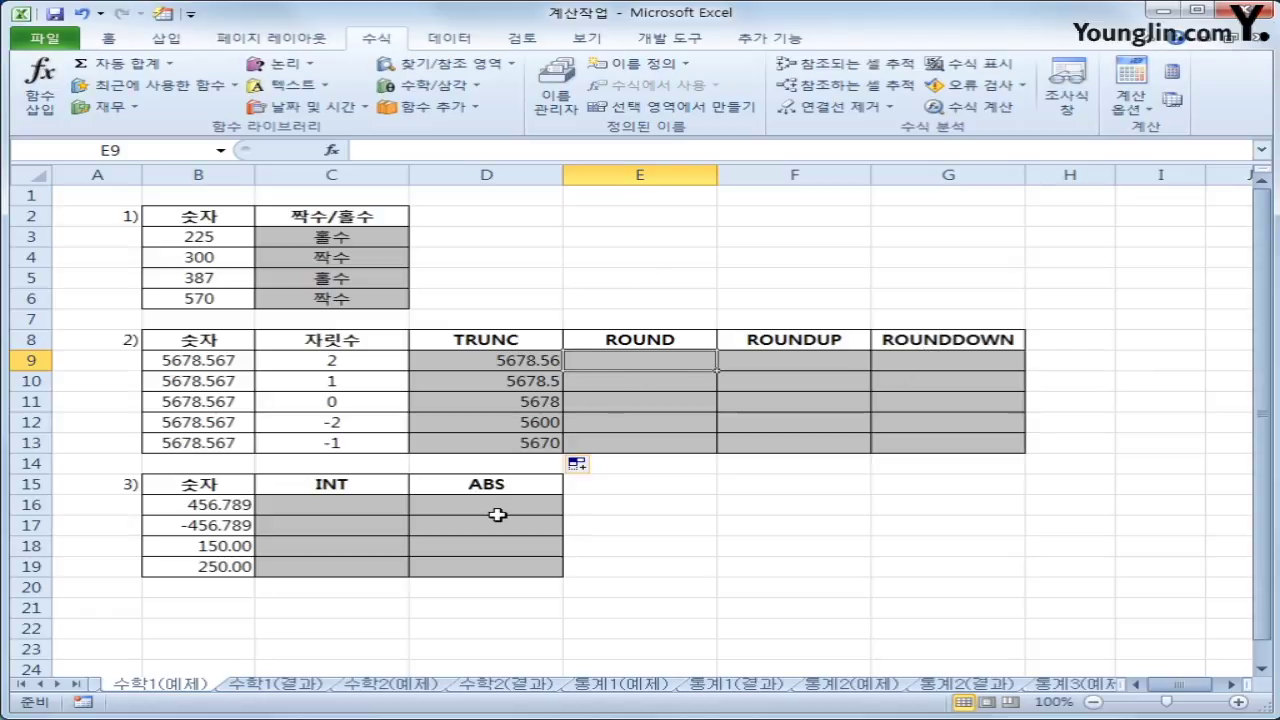
click(430, 86)
drag(737, 270, 737, 437)
click(617, 555)
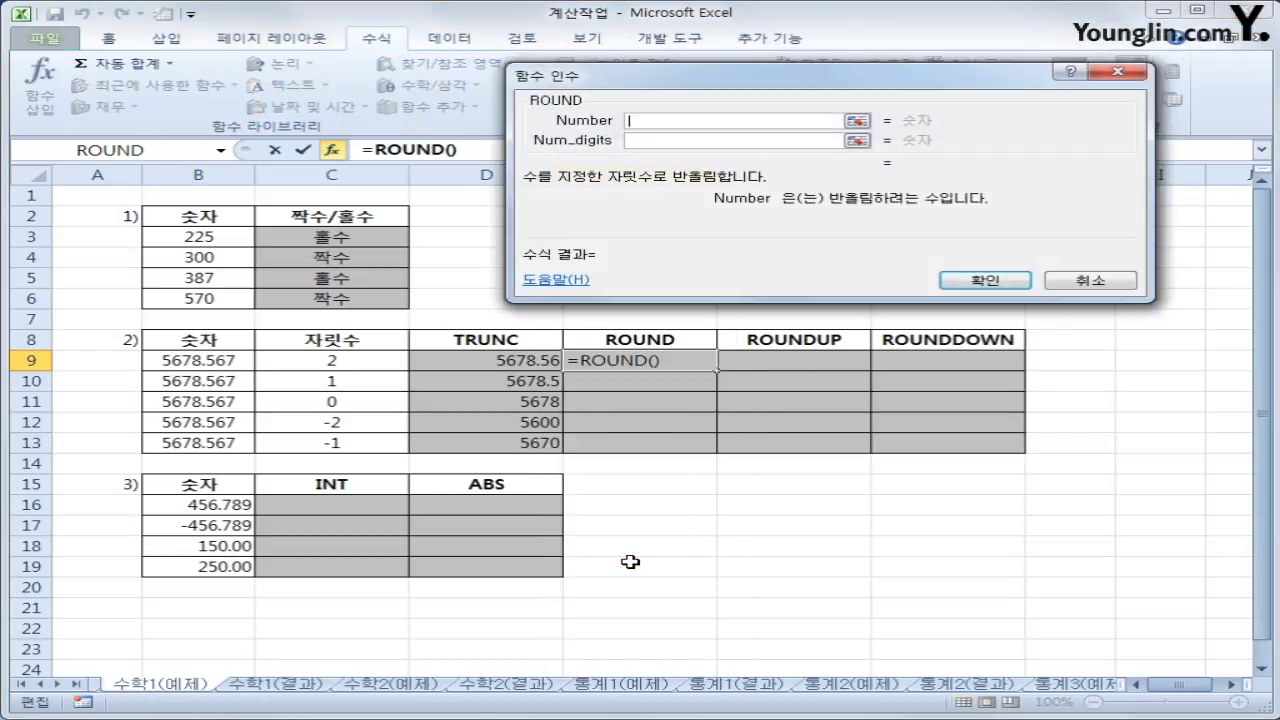
click(212, 360)
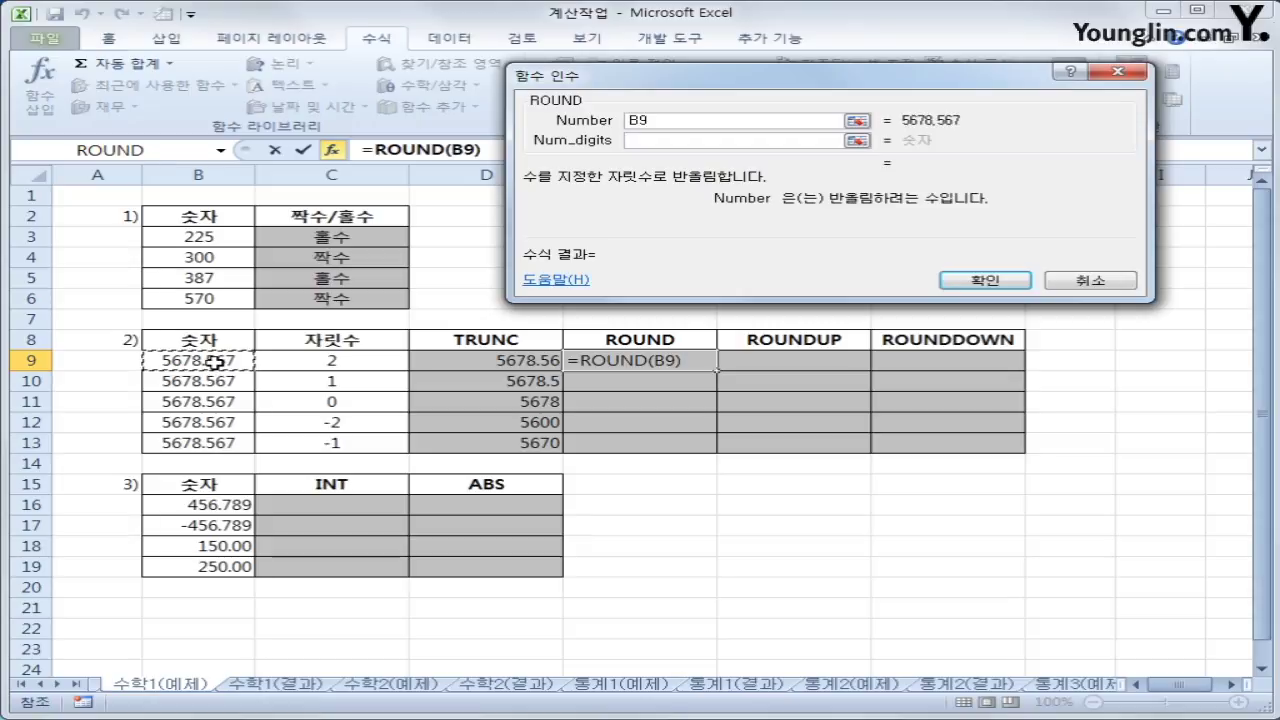
click(660, 140)
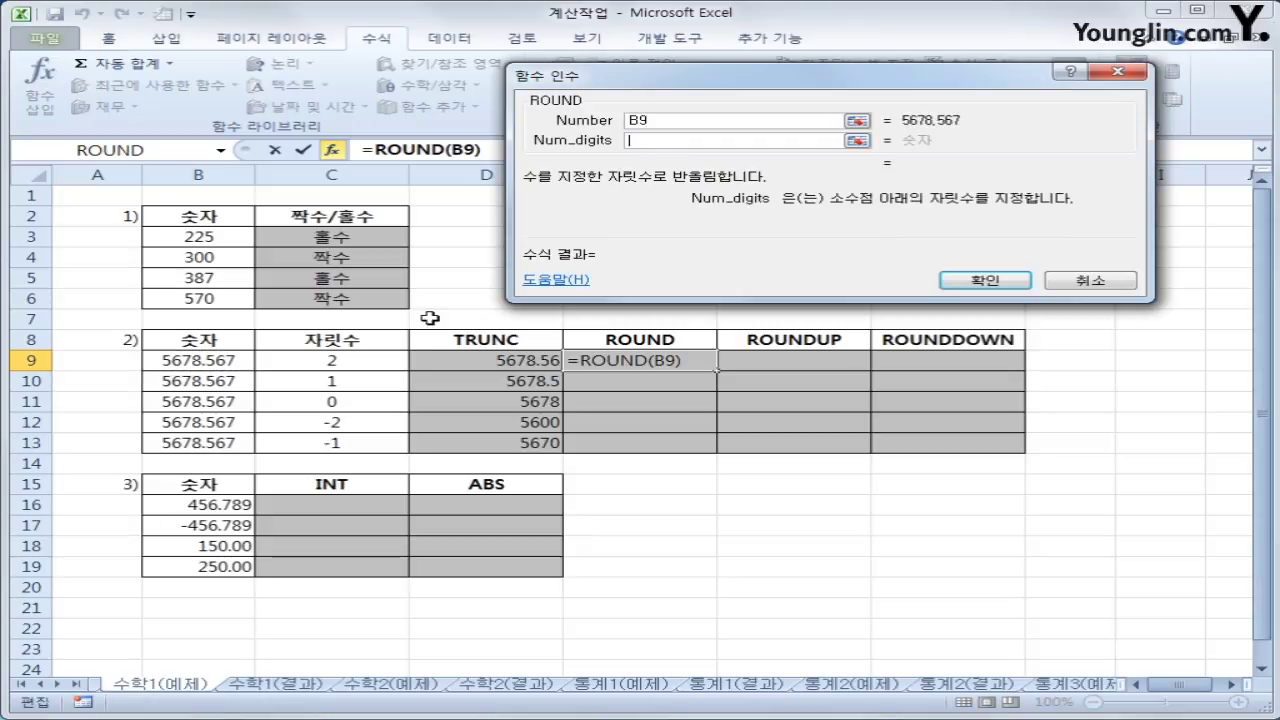
click(385, 354)
click(985, 280)
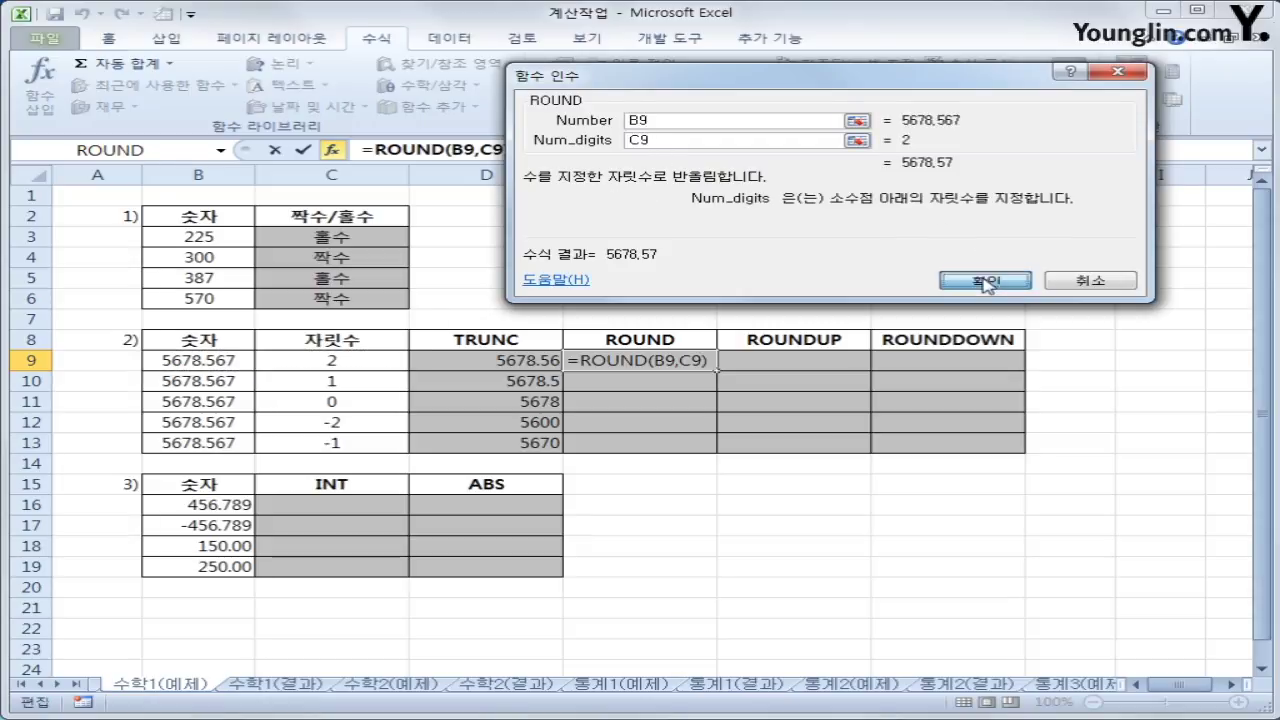
- Fill the ROUND formula from E9 down to E13 and compare the results with the source numbers in column B
drag(717, 370, 717, 449)
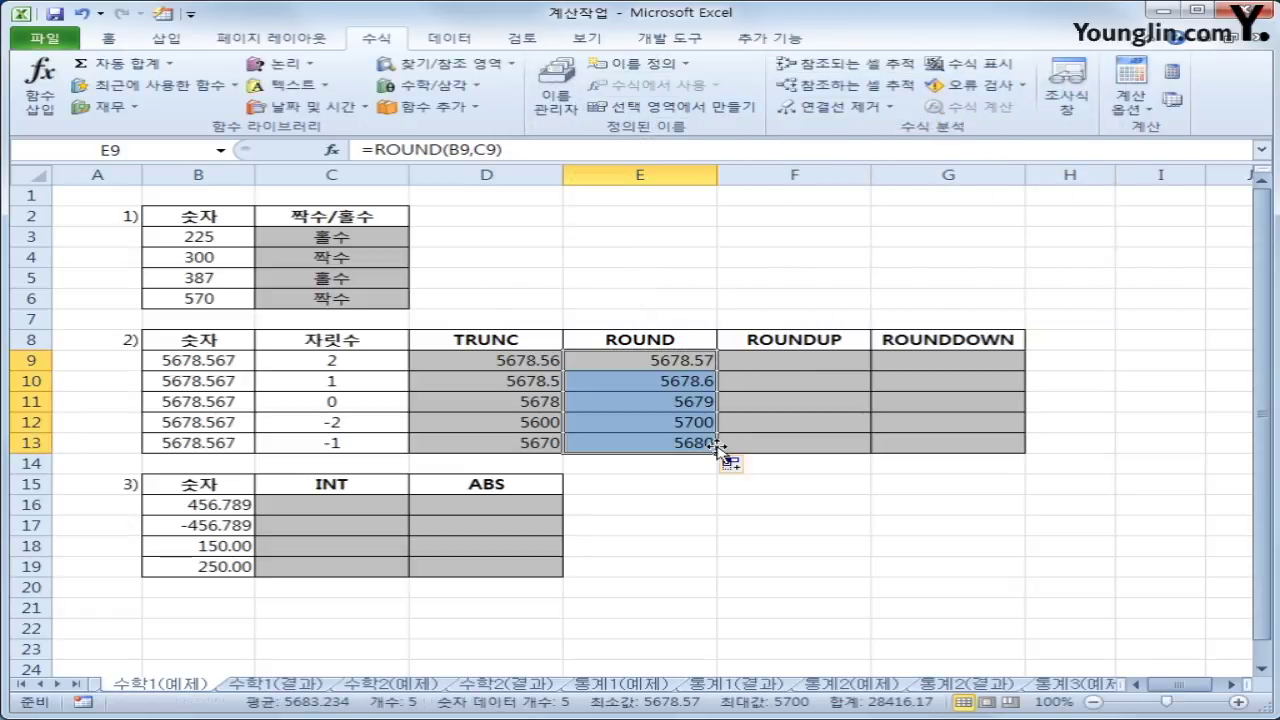
click(238, 362)
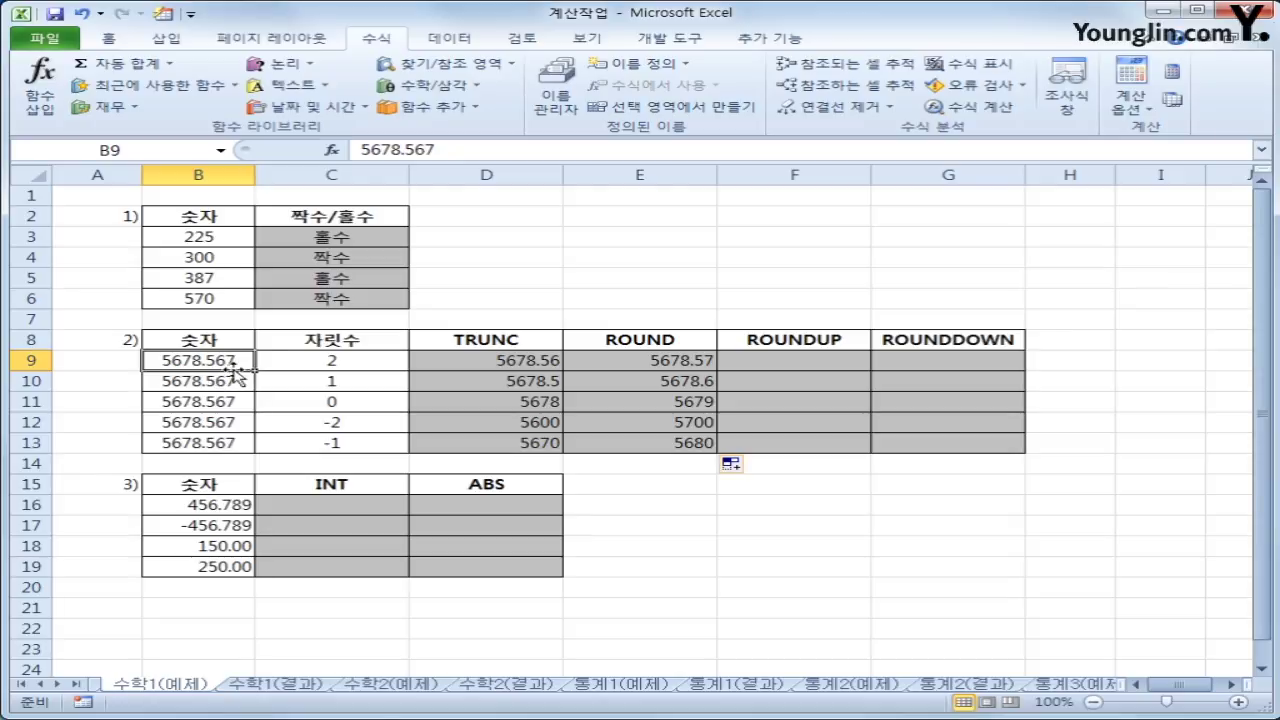
click(234, 378)
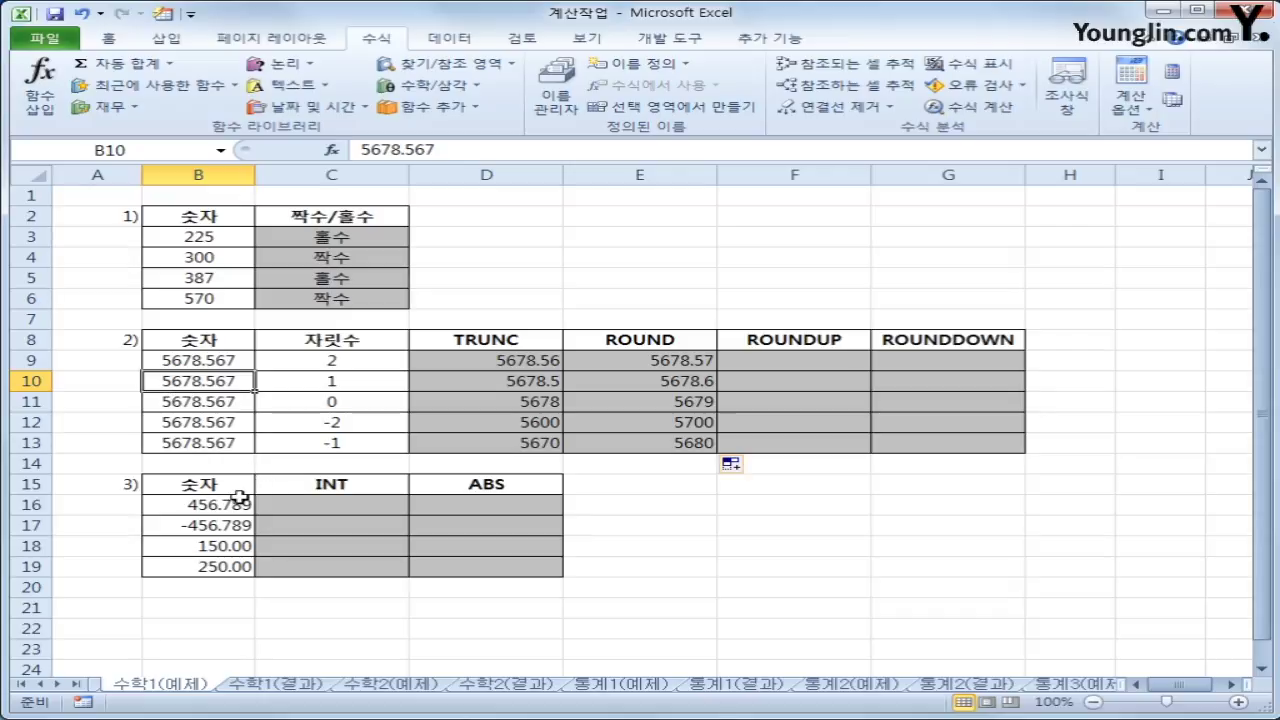
click(200, 425)
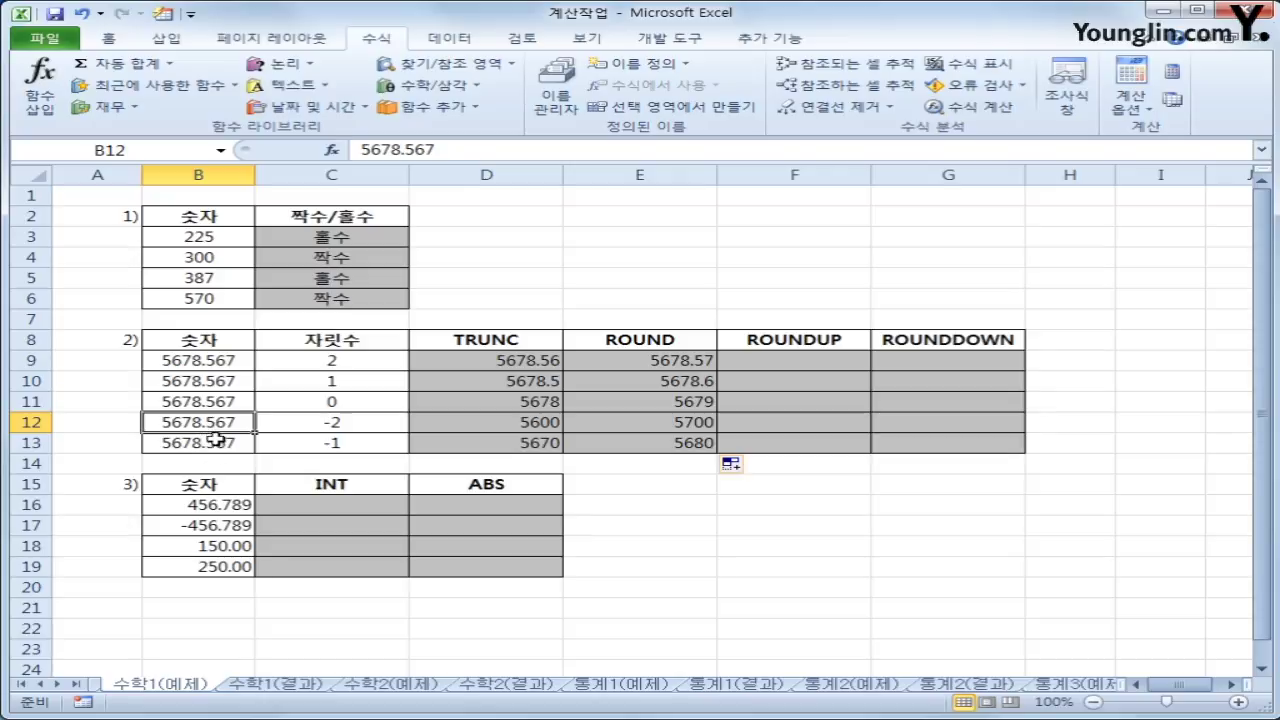
click(212, 440)
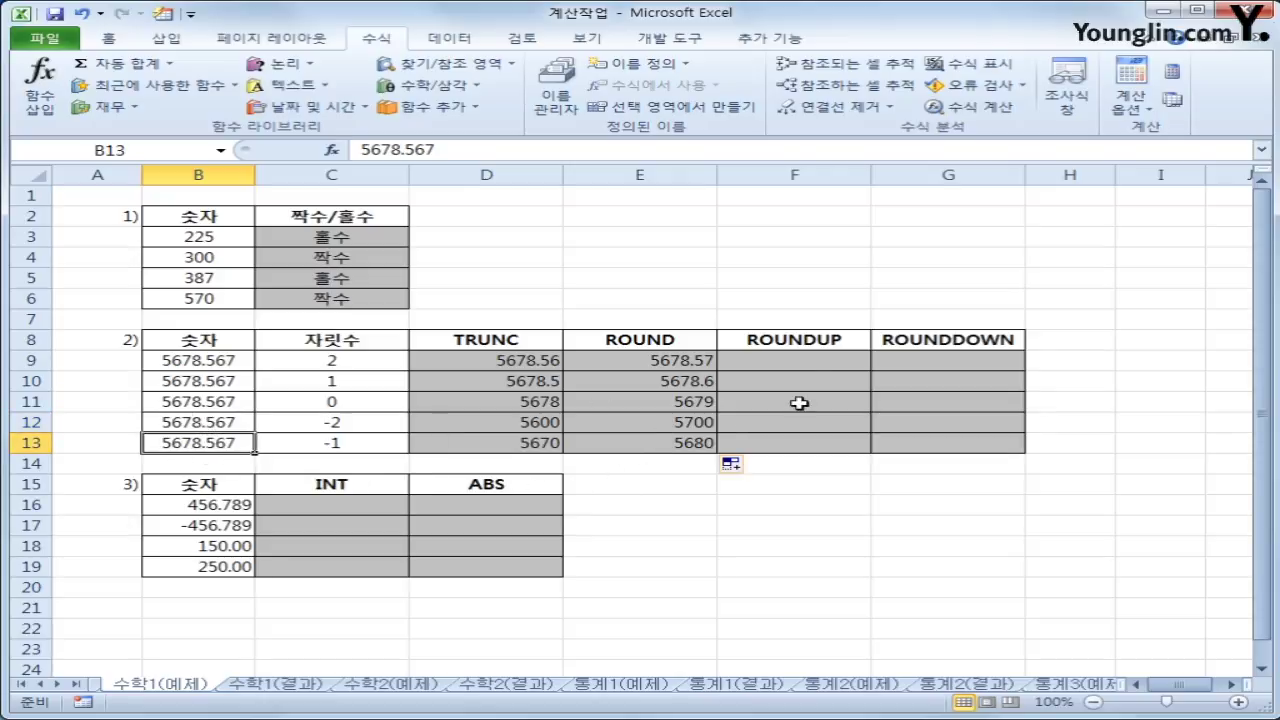
- Insert the ROUNDUP function in F9 with B9 as Number and C9 as Num_digits, and fill it down to F13
click(805, 364)
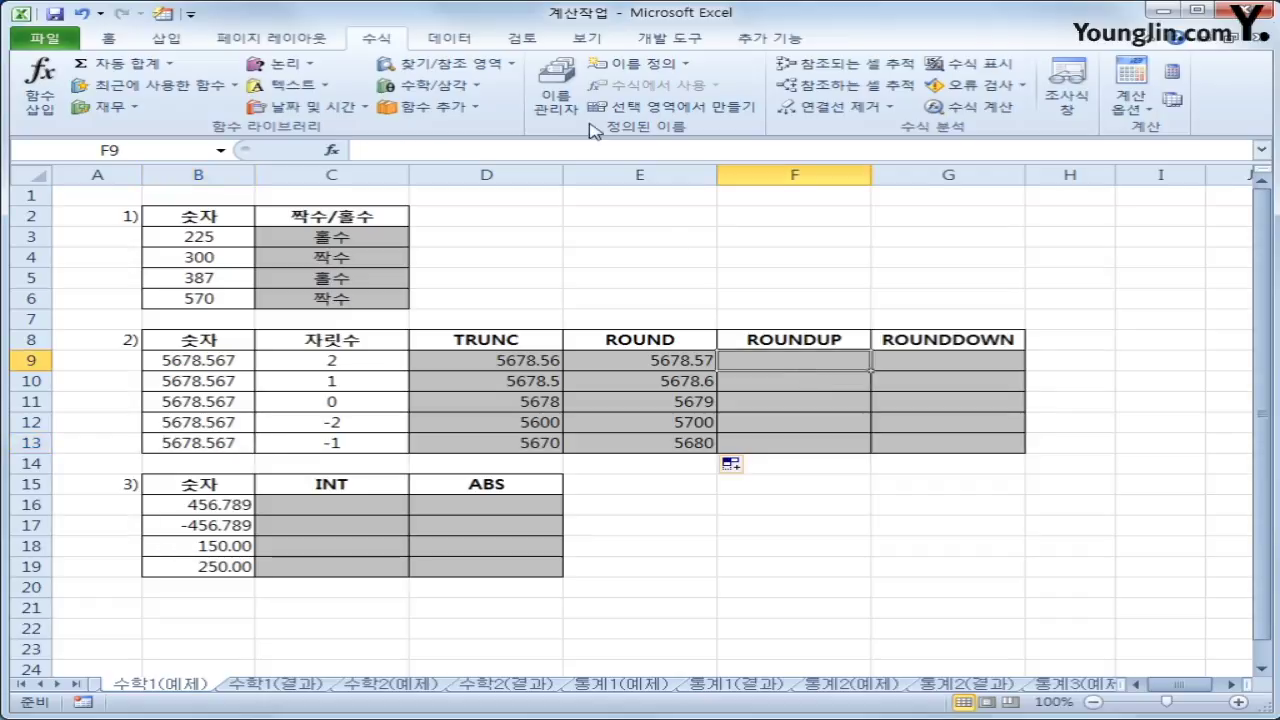
click(456, 88)
drag(730, 250, 726, 471)
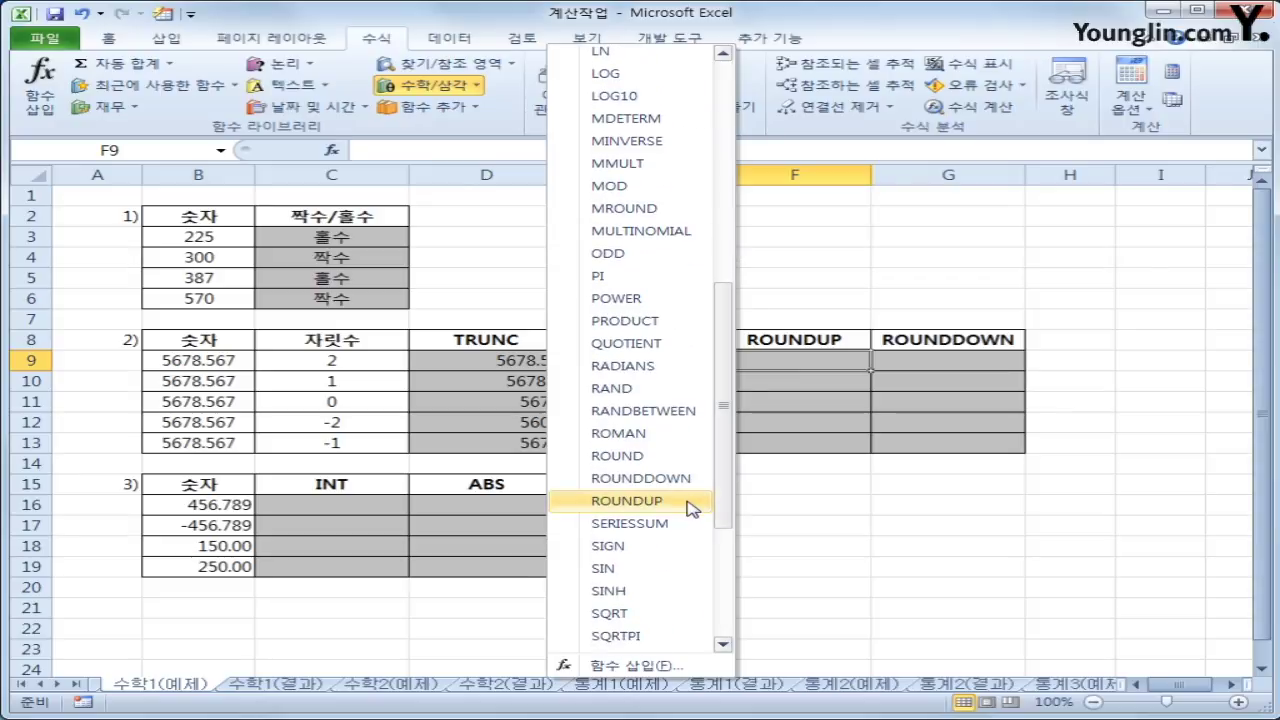
click(695, 503)
click(228, 352)
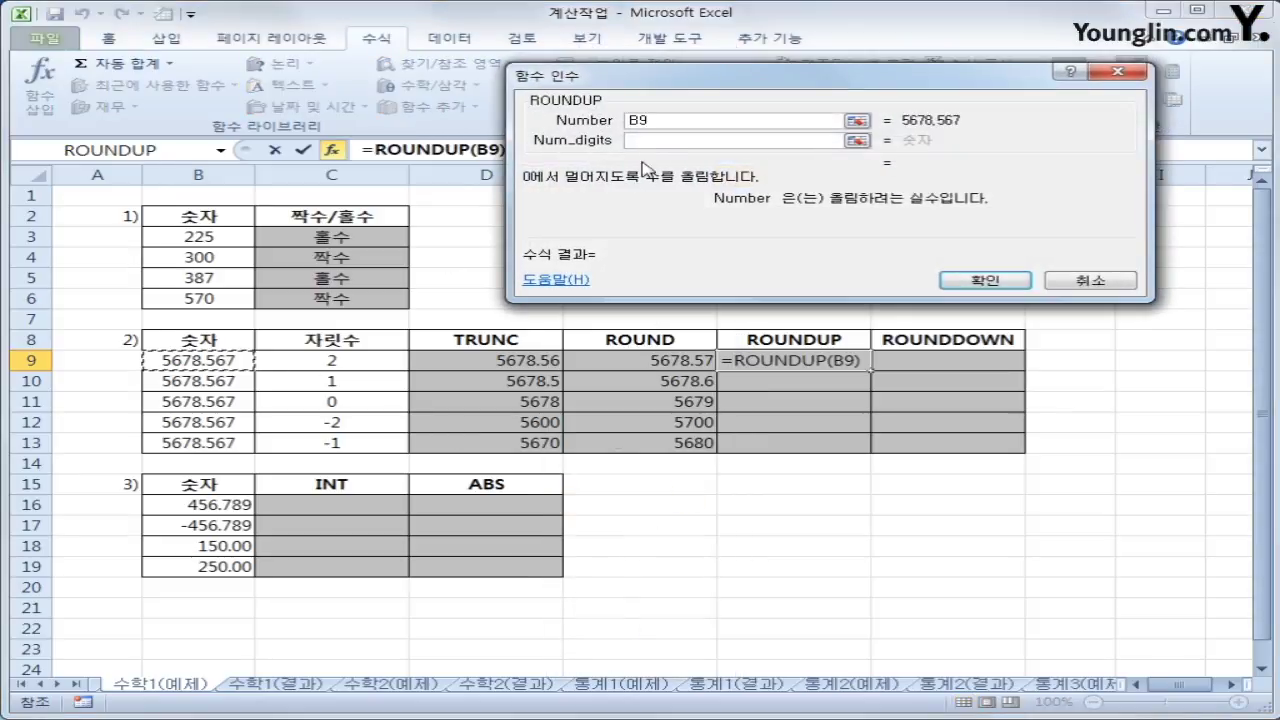
key(Tab)
click(349, 362)
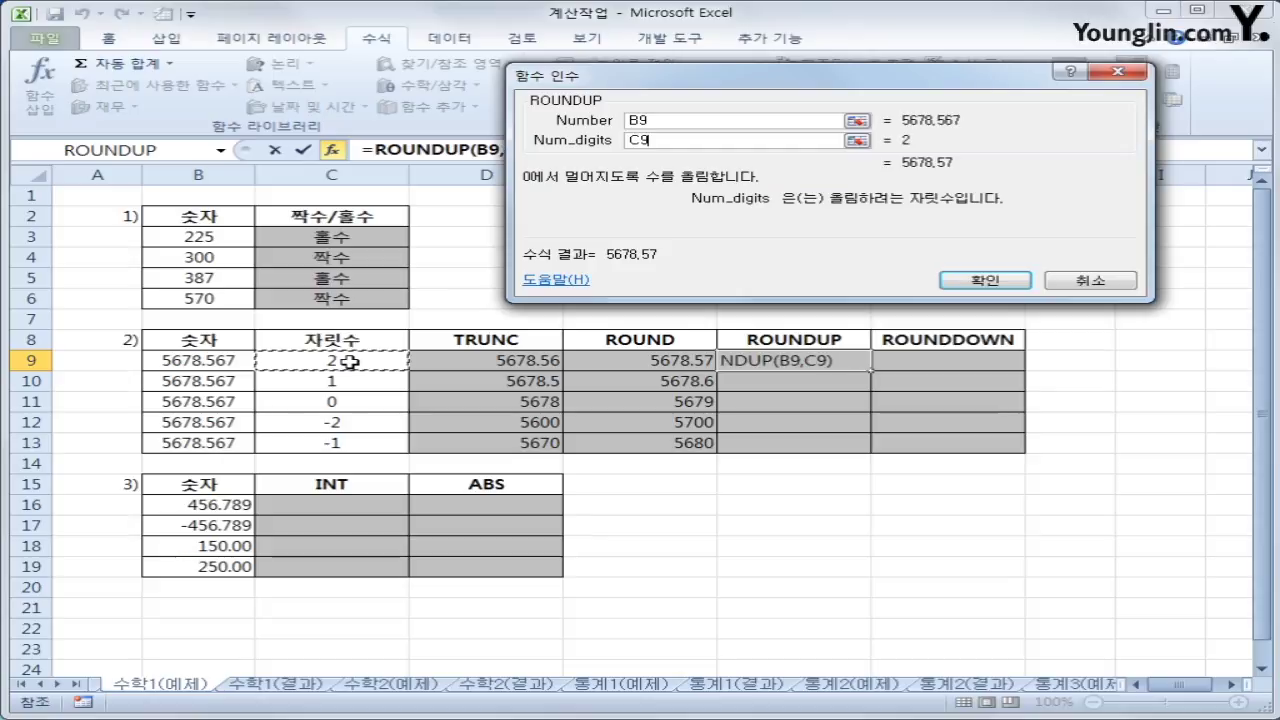
click(993, 280)
drag(872, 373, 866, 452)
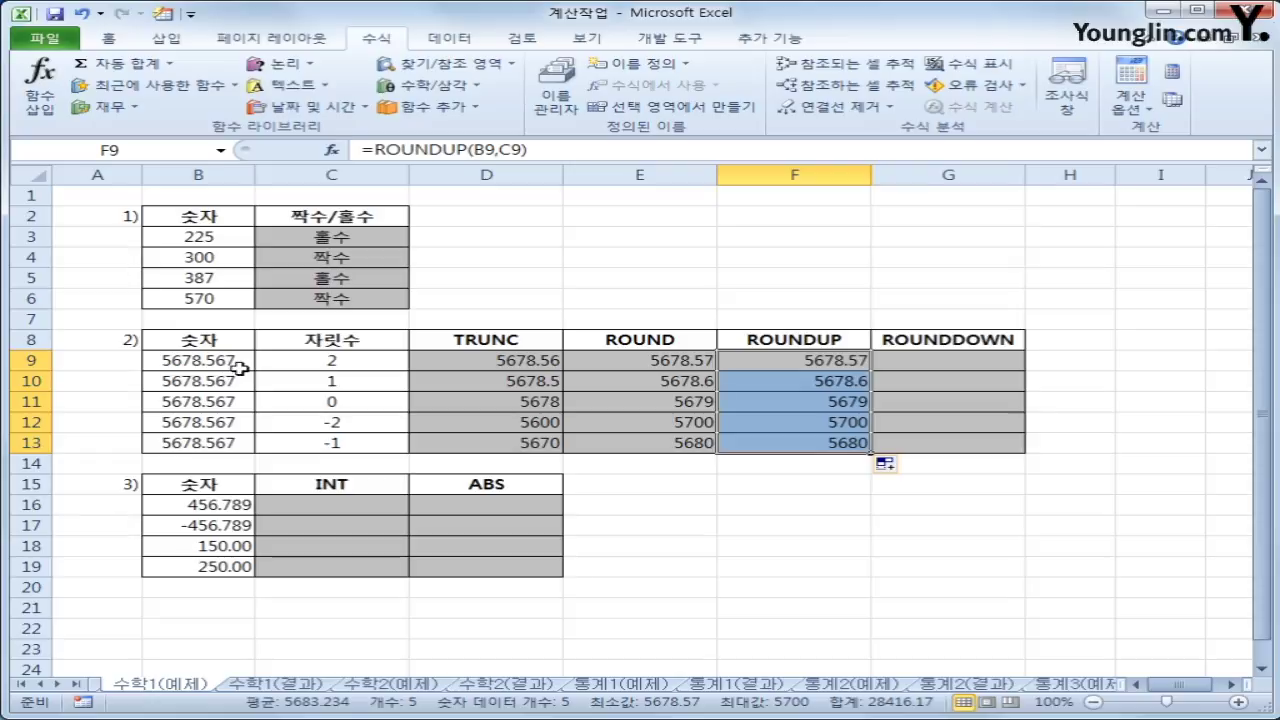
- Insert the ROUNDDOWN function in G9 with B9 as Number and C9 as Num_digits, and fill it down to G13
click(808, 358)
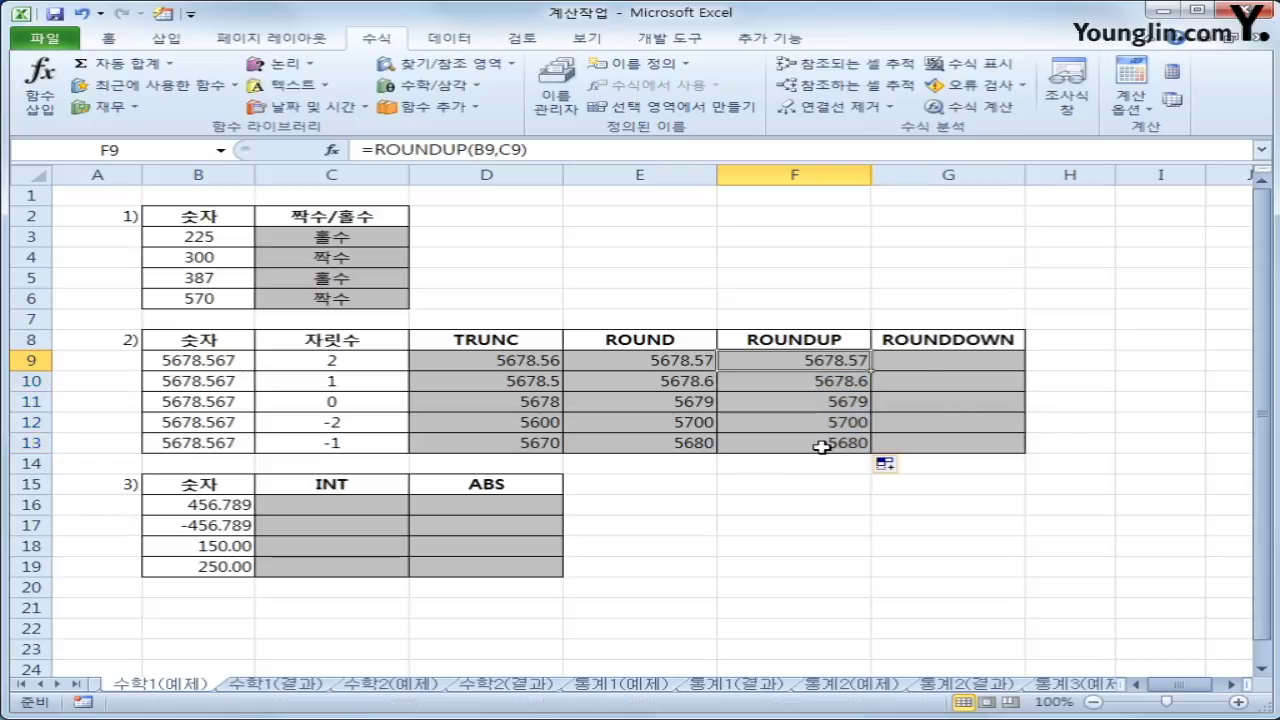
click(968, 357)
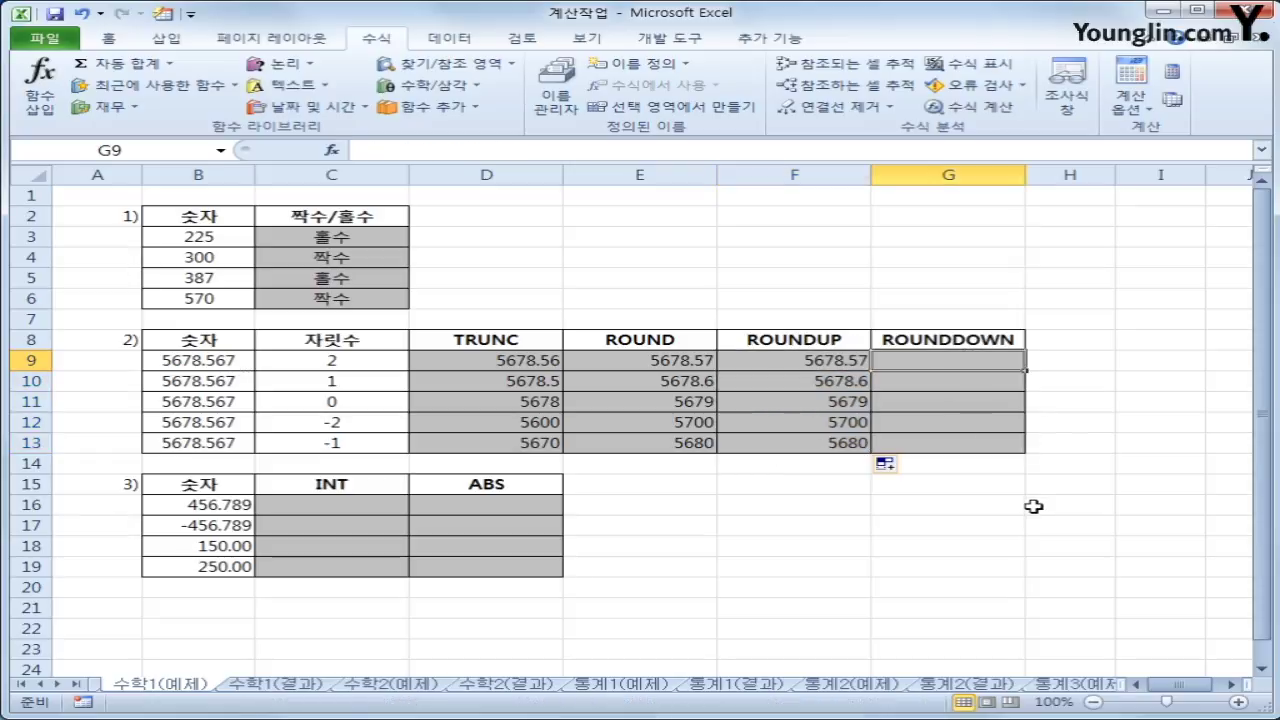
click(458, 87)
drag(726, 266, 728, 500)
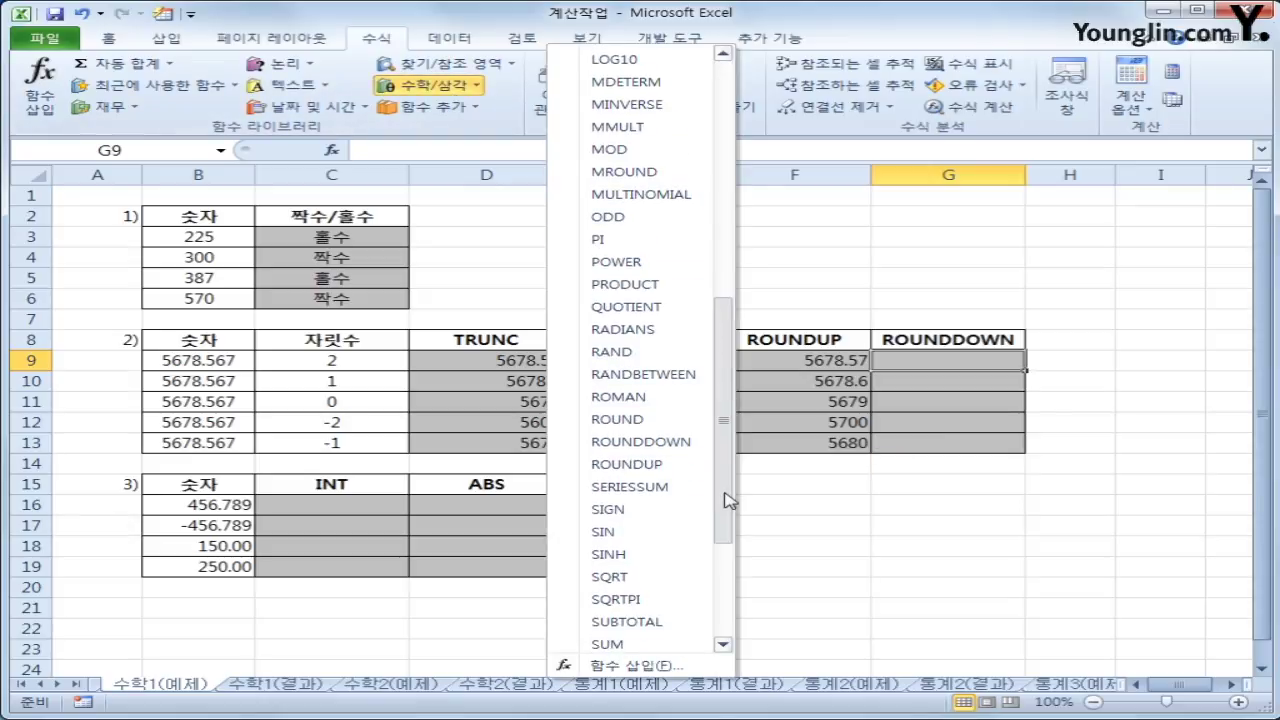
click(660, 442)
click(242, 361)
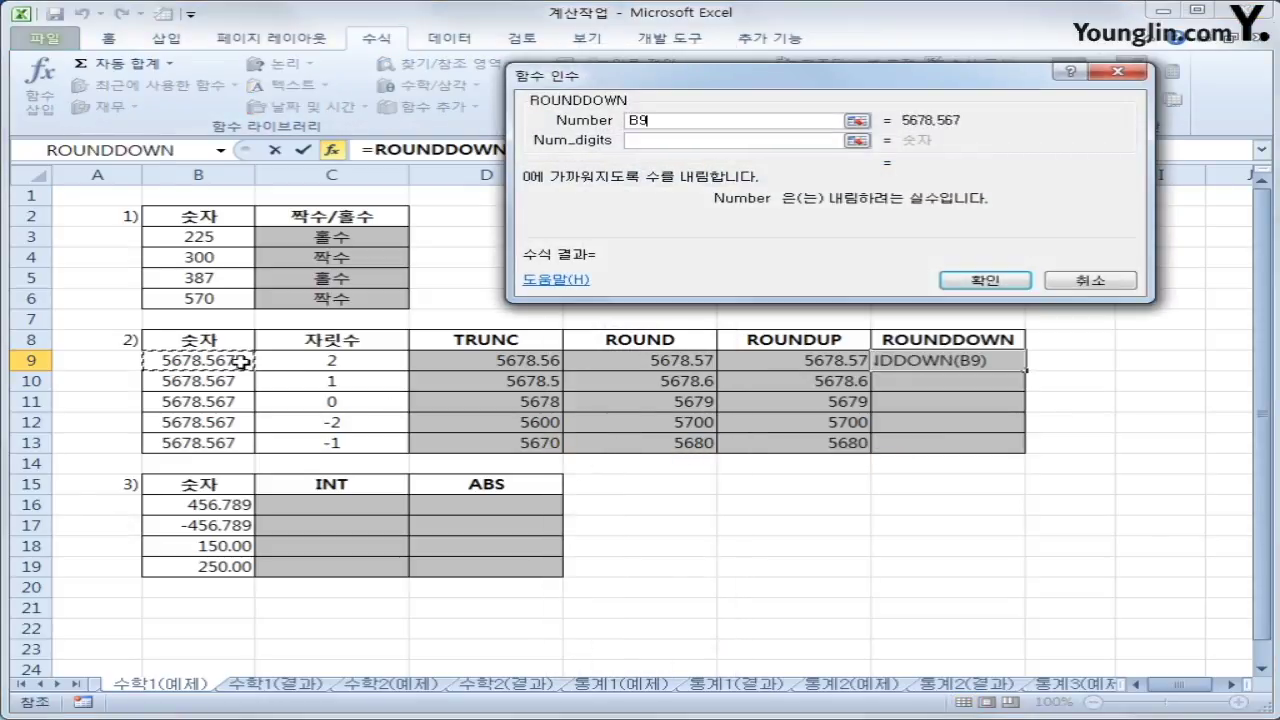
click(732, 141)
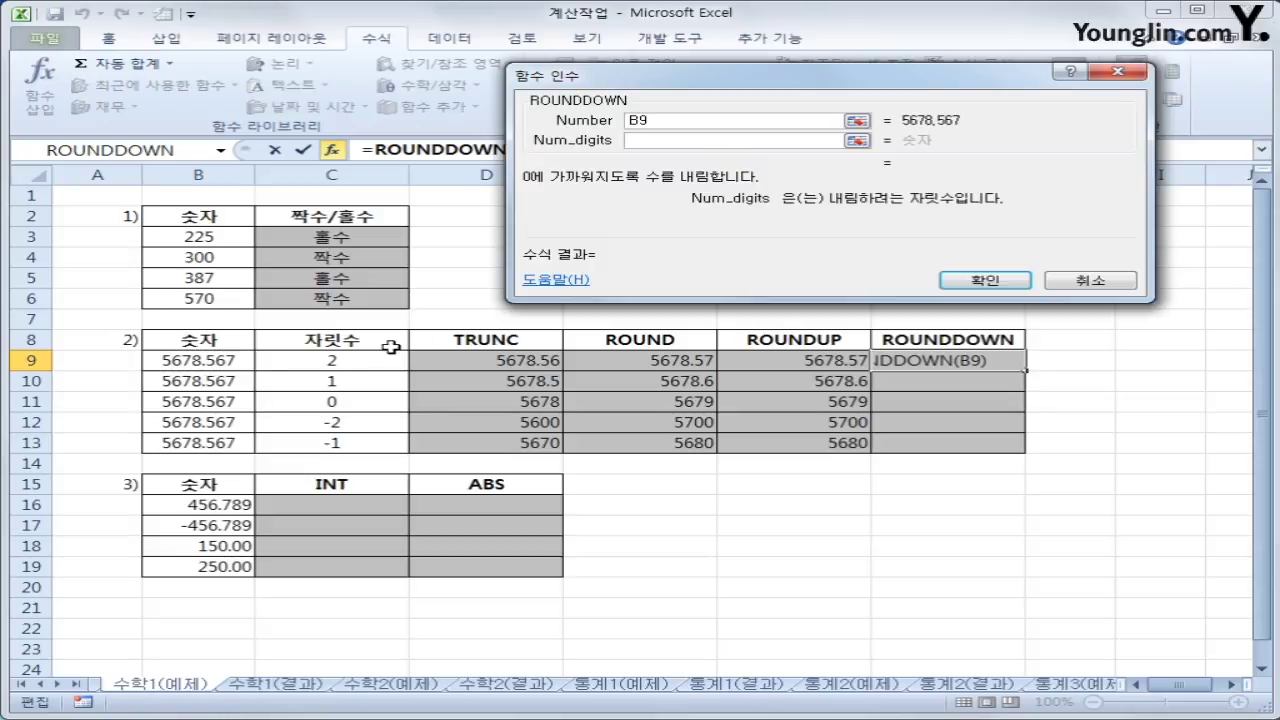
click(386, 359)
click(964, 284)
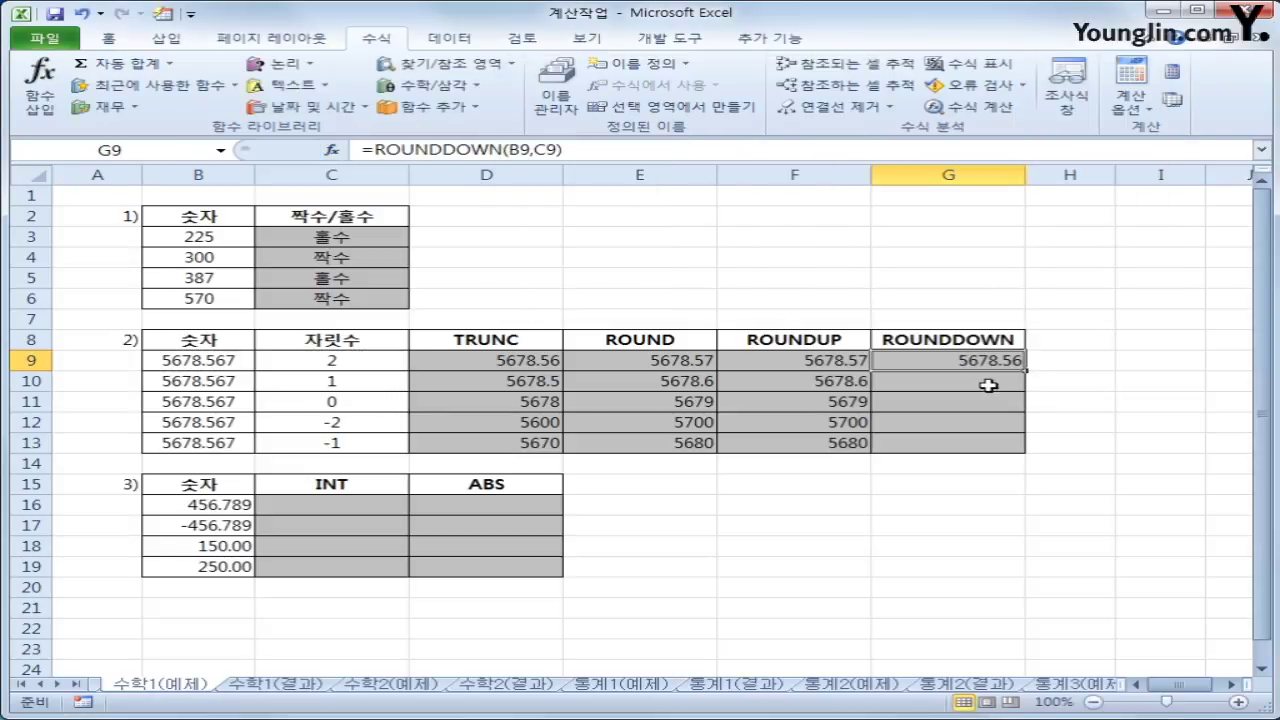
drag(1025, 369, 1020, 457)
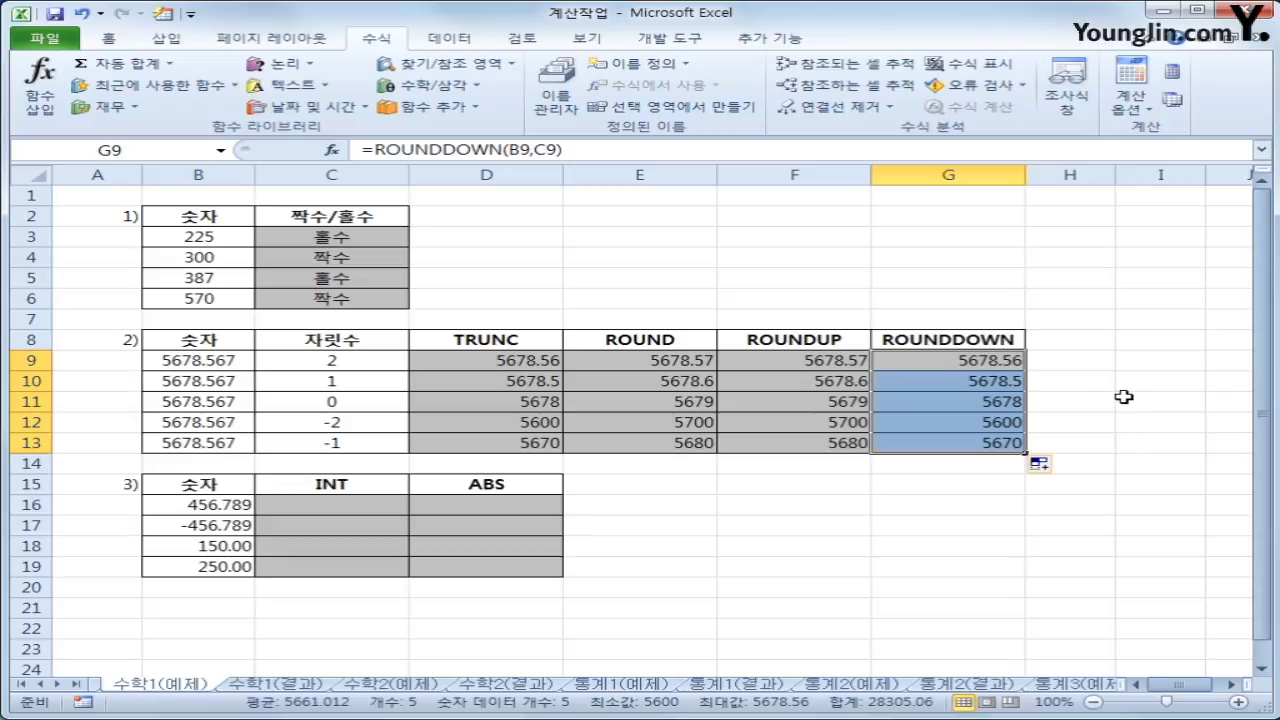
drag(228, 502, 232, 567)
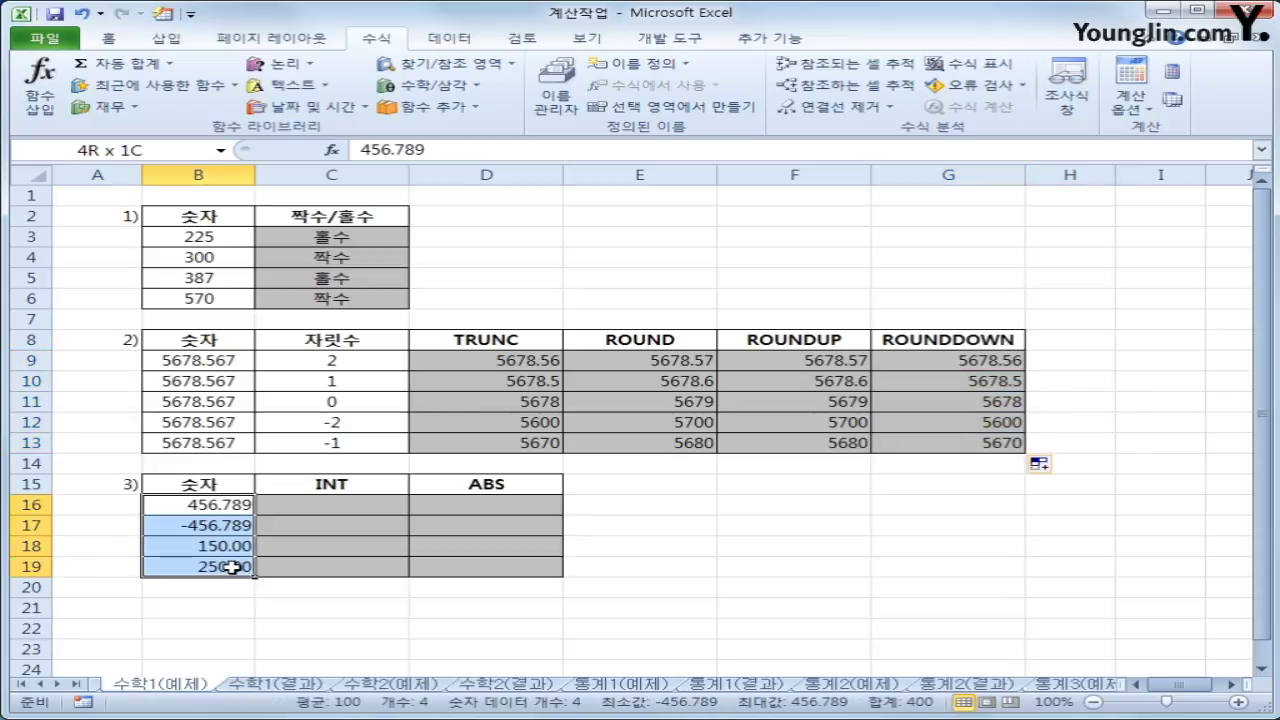
click(315, 502)
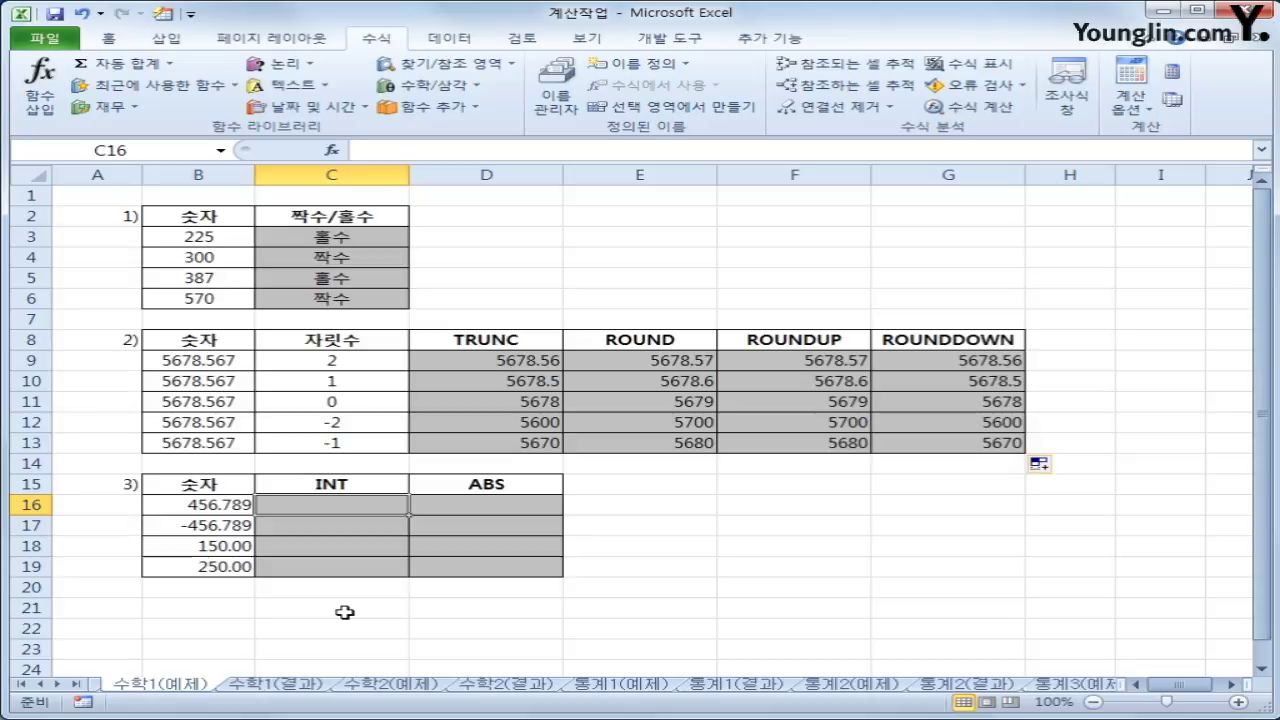
click(462, 506)
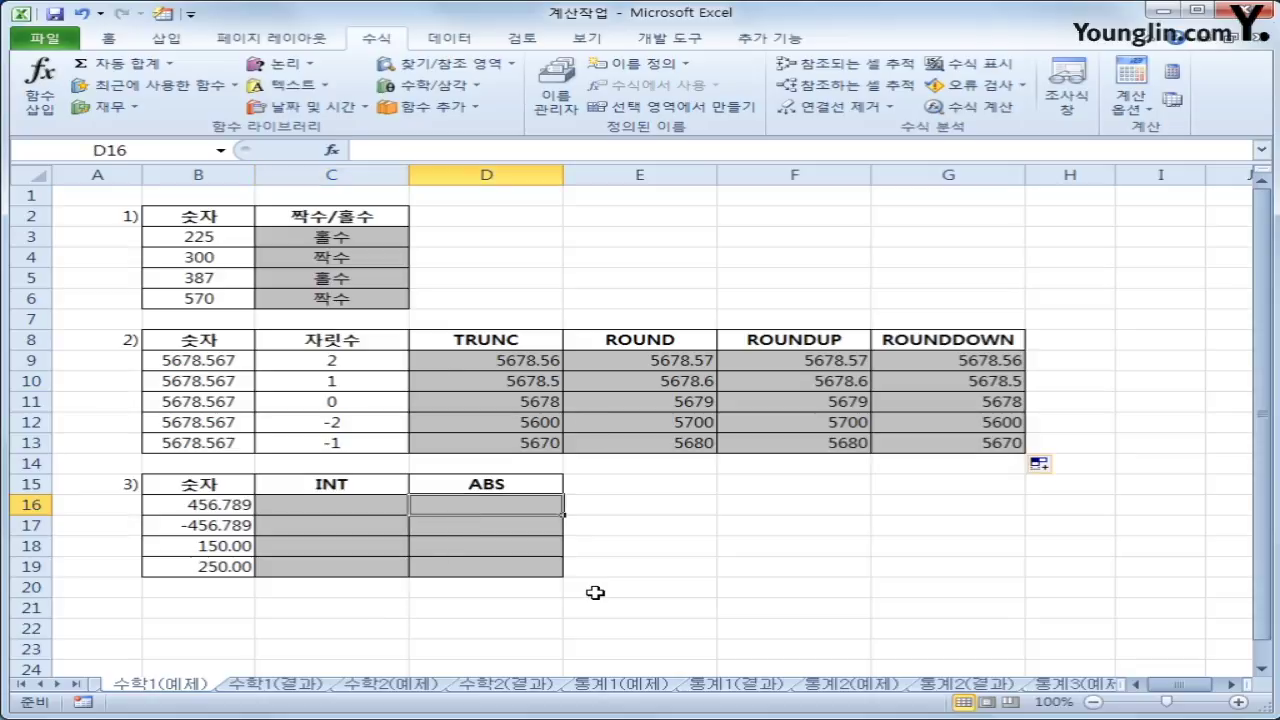
click(370, 522)
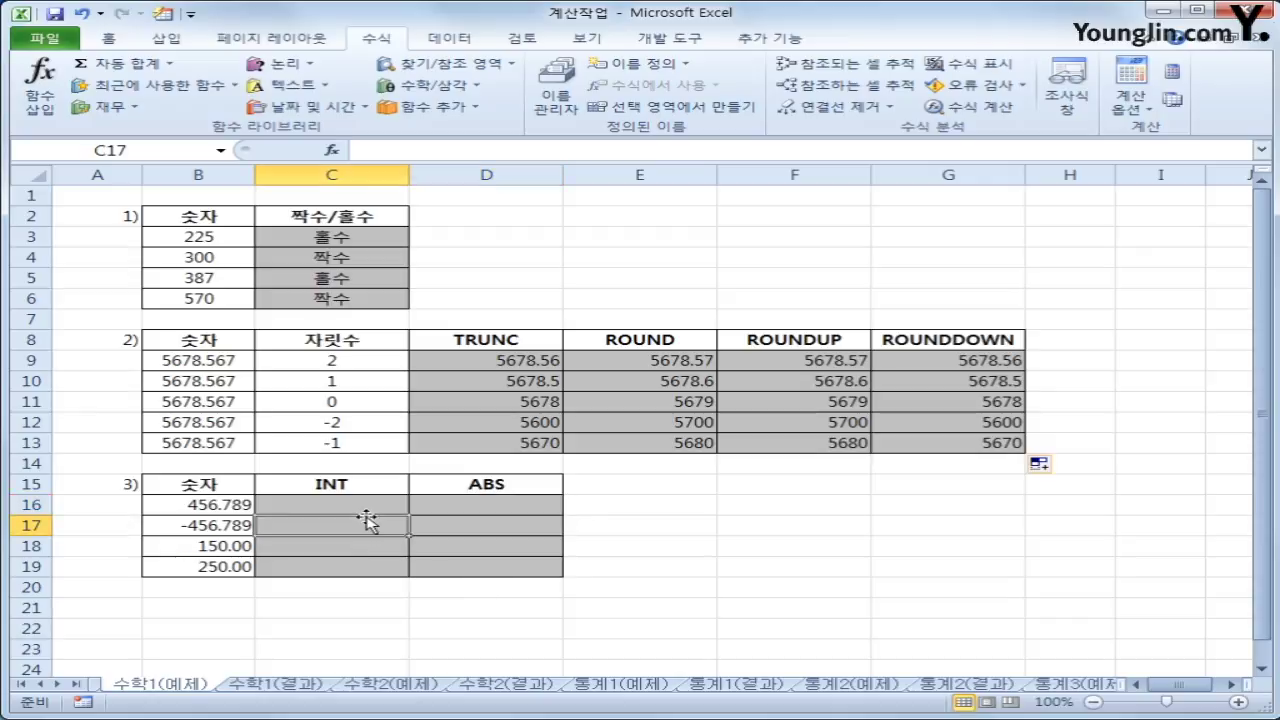
- Insert the INT function in C16 with B16 as Number, and fill it down to C19
click(363, 503)
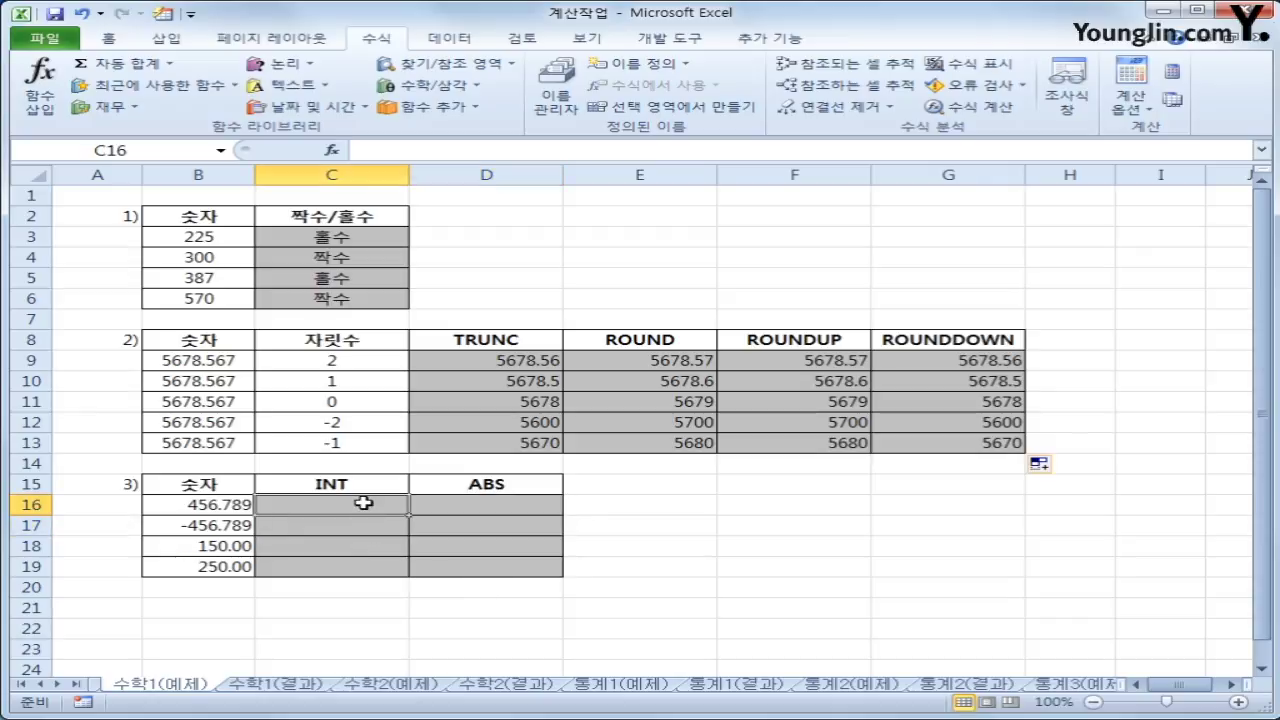
click(443, 88)
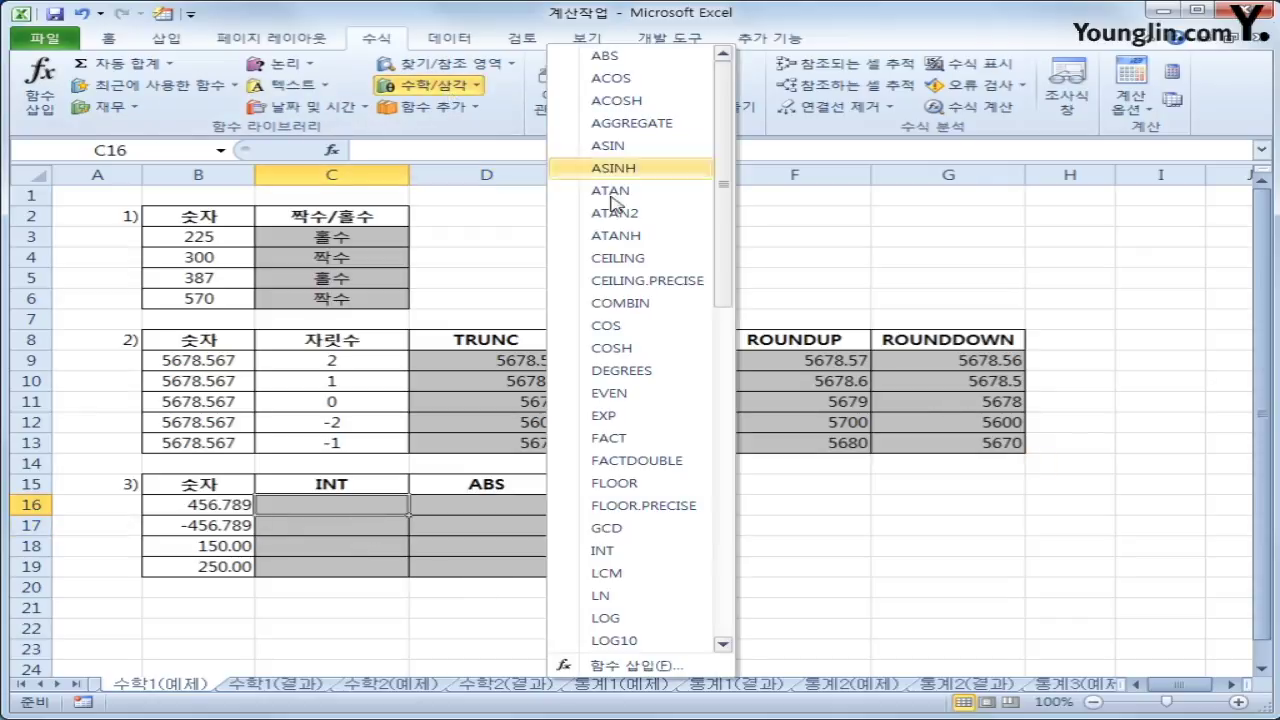
drag(718, 247, 657, 357)
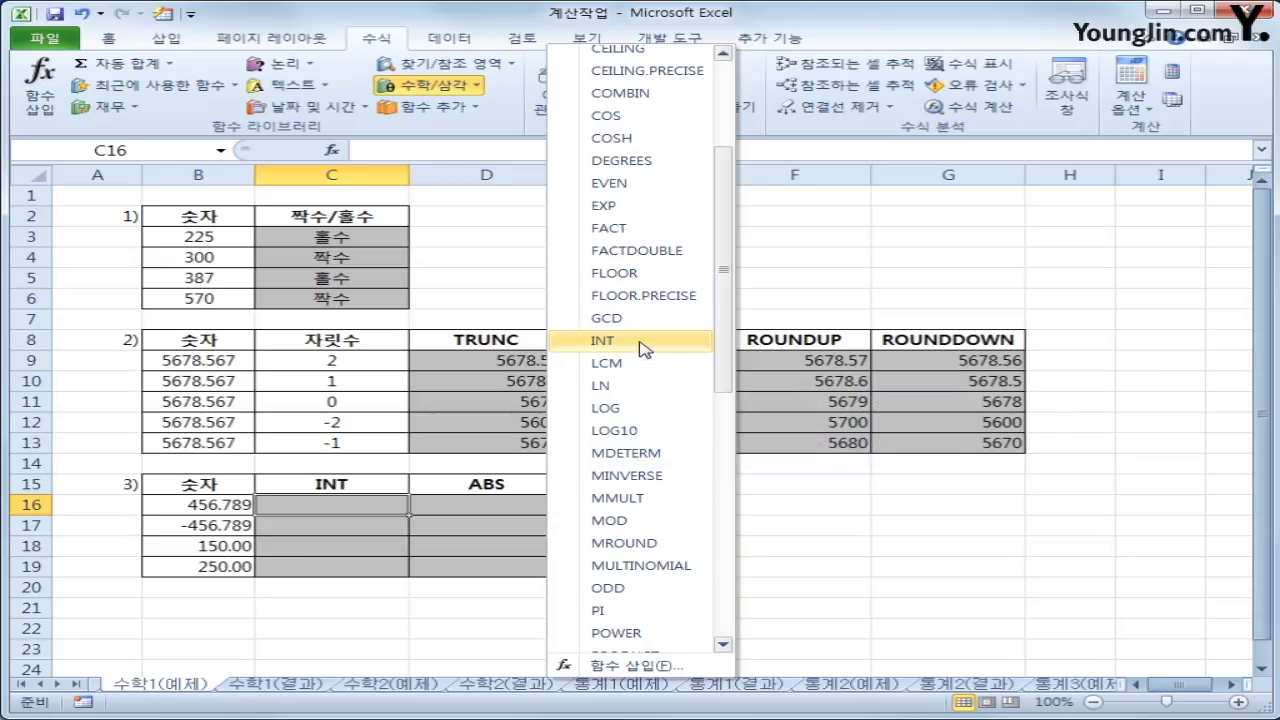
click(641, 343)
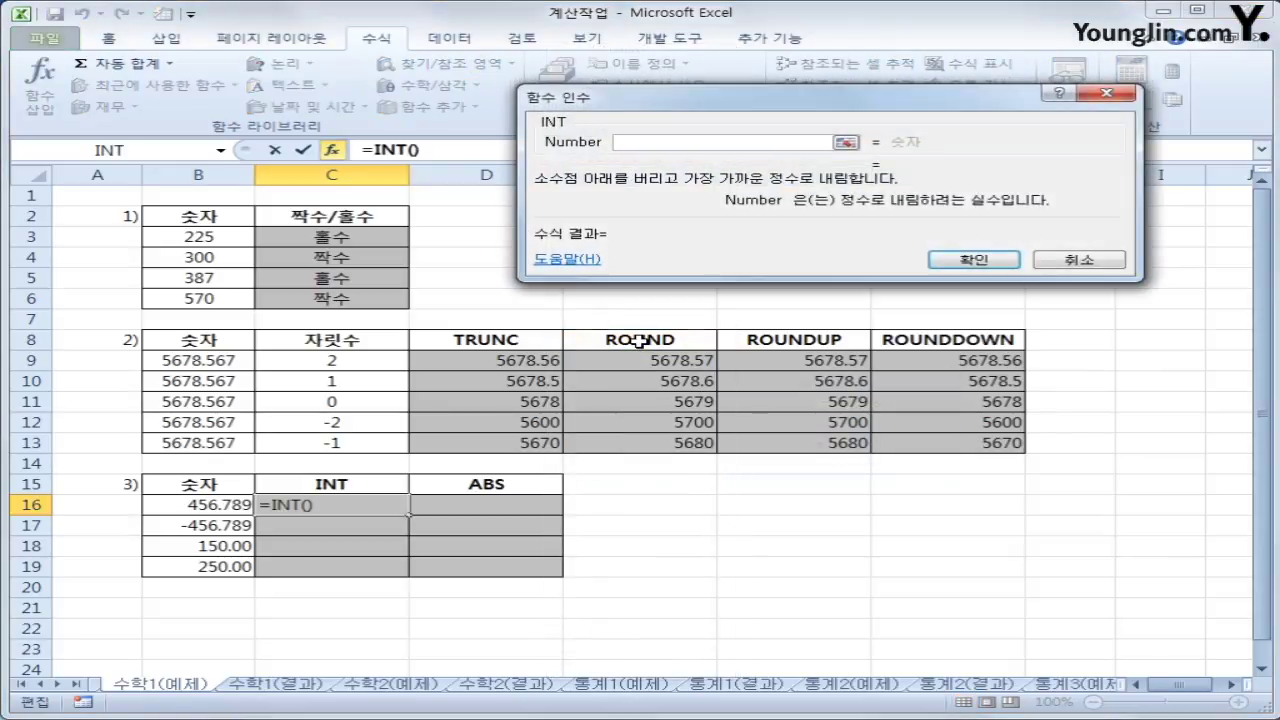
click(176, 506)
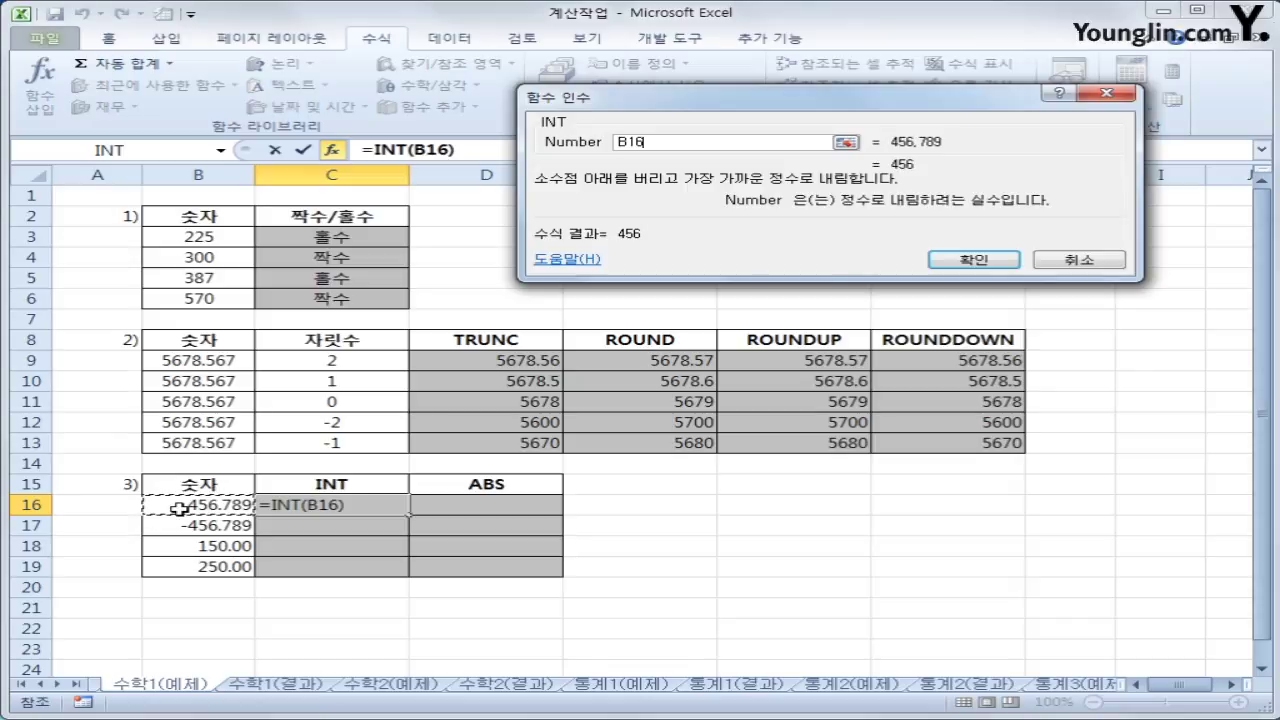
click(962, 262)
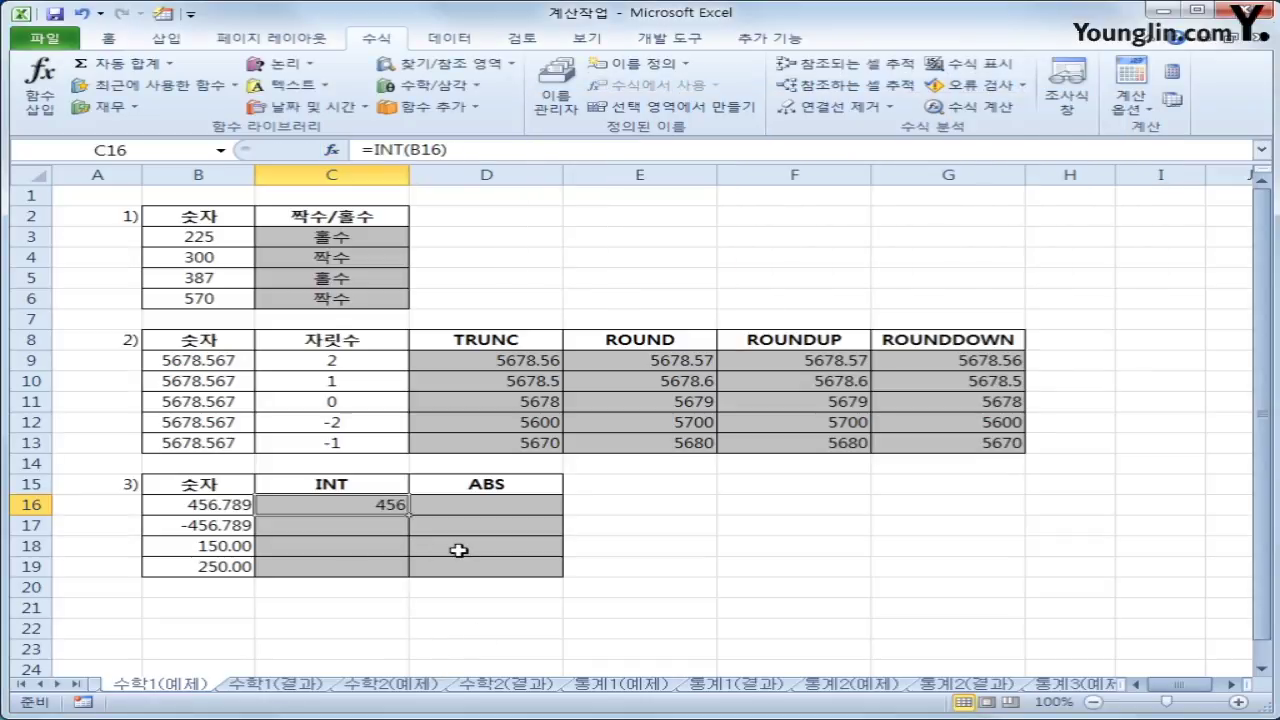
drag(413, 517, 408, 576)
click(443, 628)
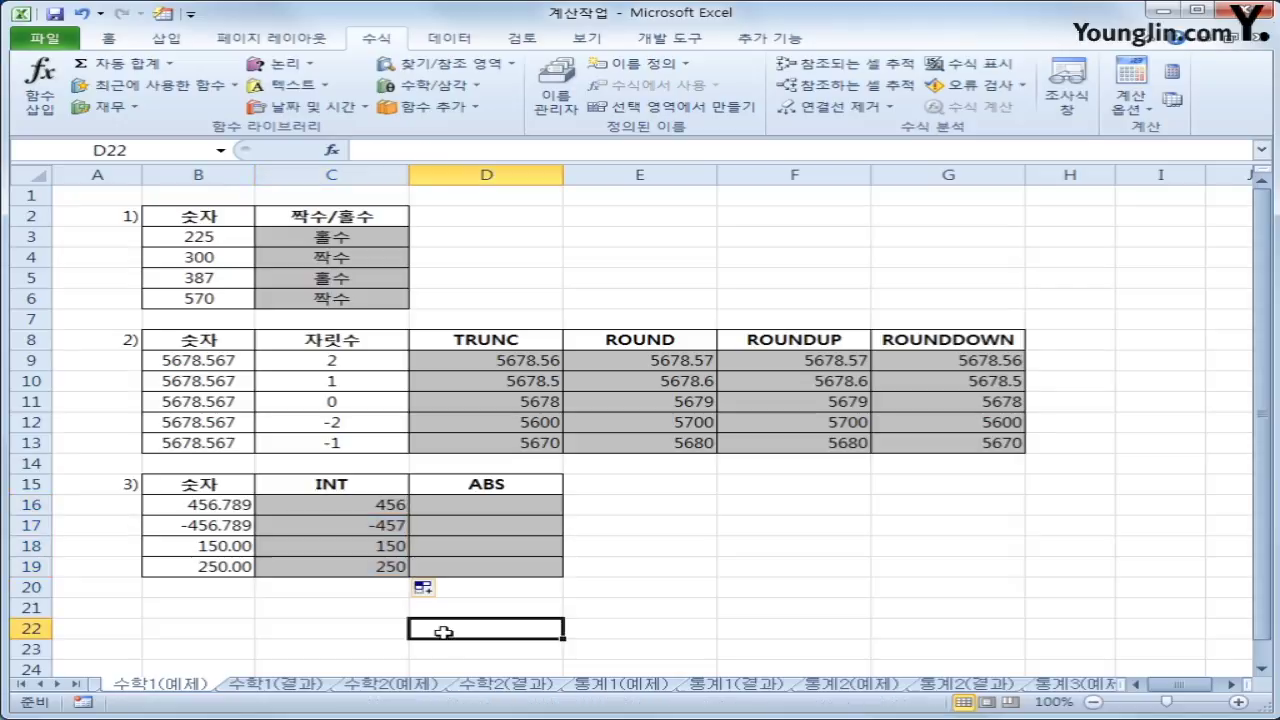
- Insert the ABS function in D16 with B16 as Number, fill it down to D19, and check the formula in D17
click(484, 507)
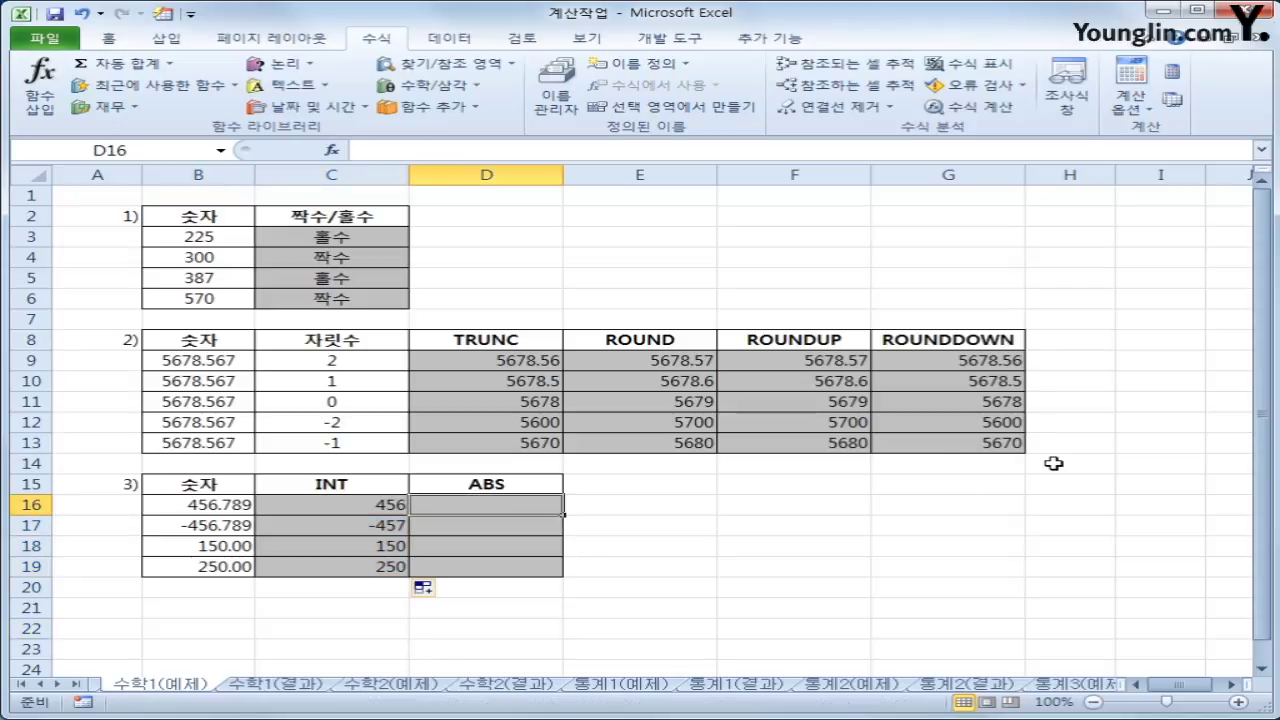
click(430, 85)
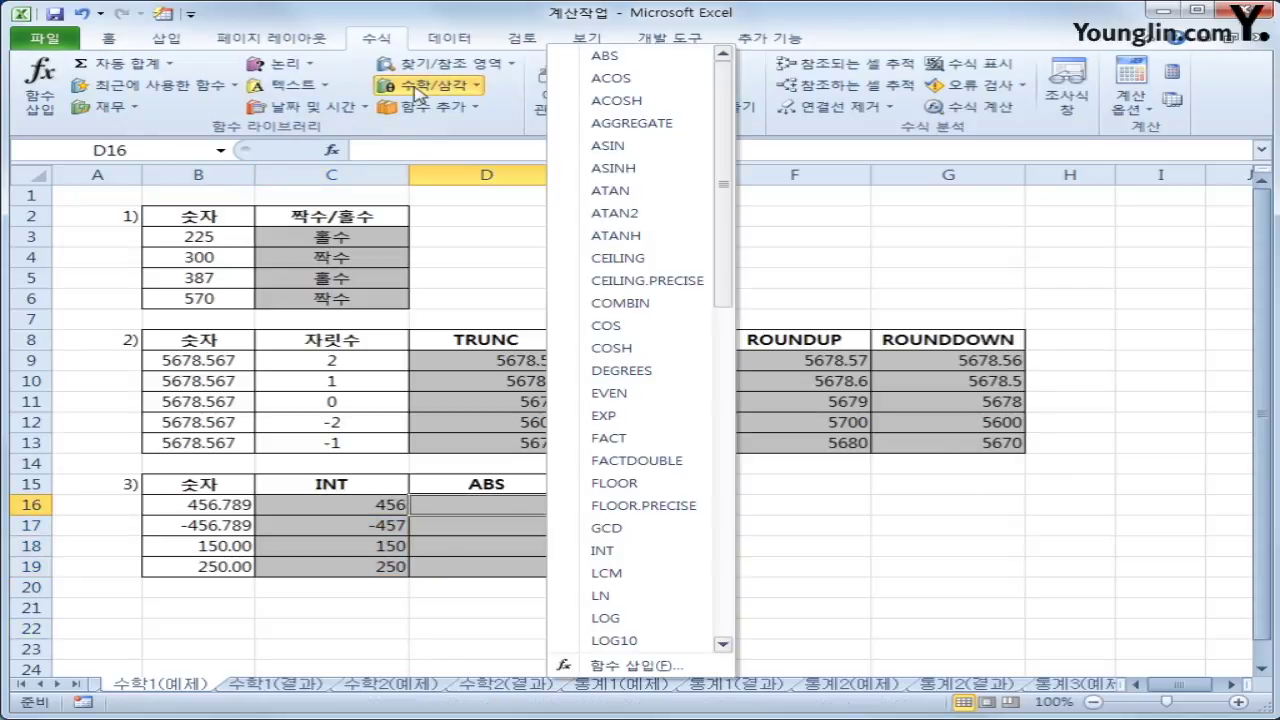
click(656, 60)
click(193, 512)
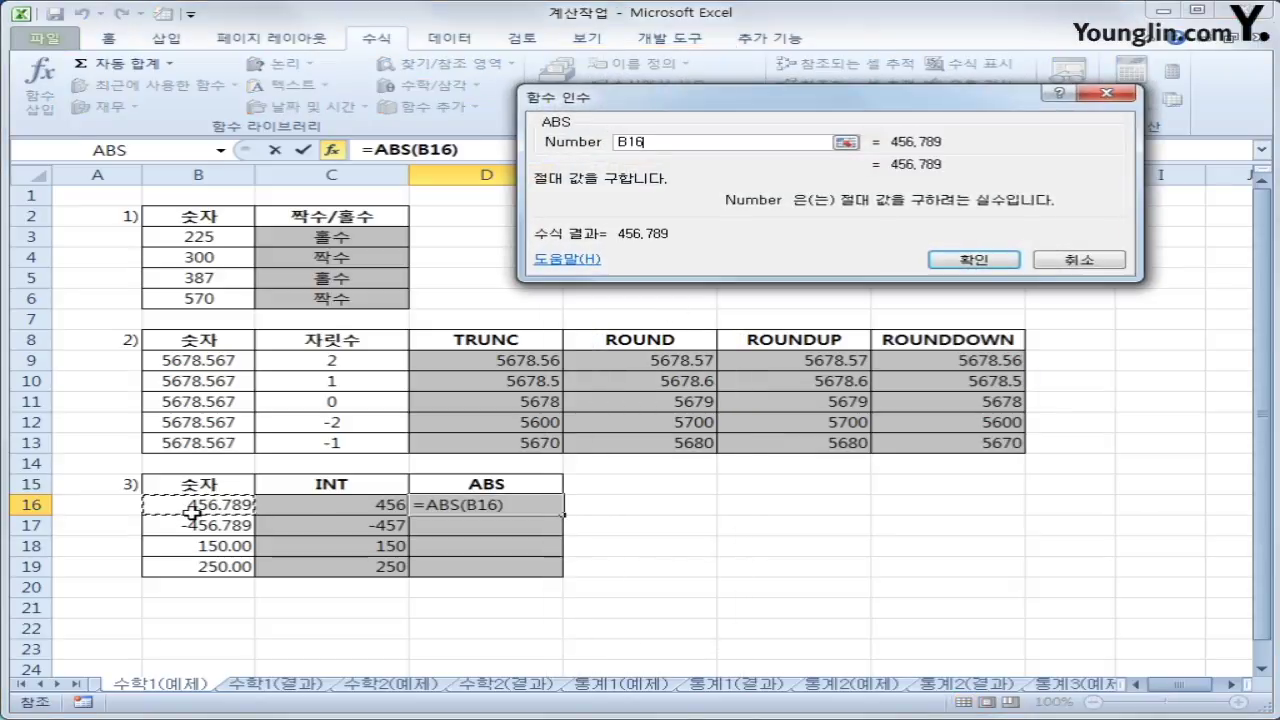
click(972, 262)
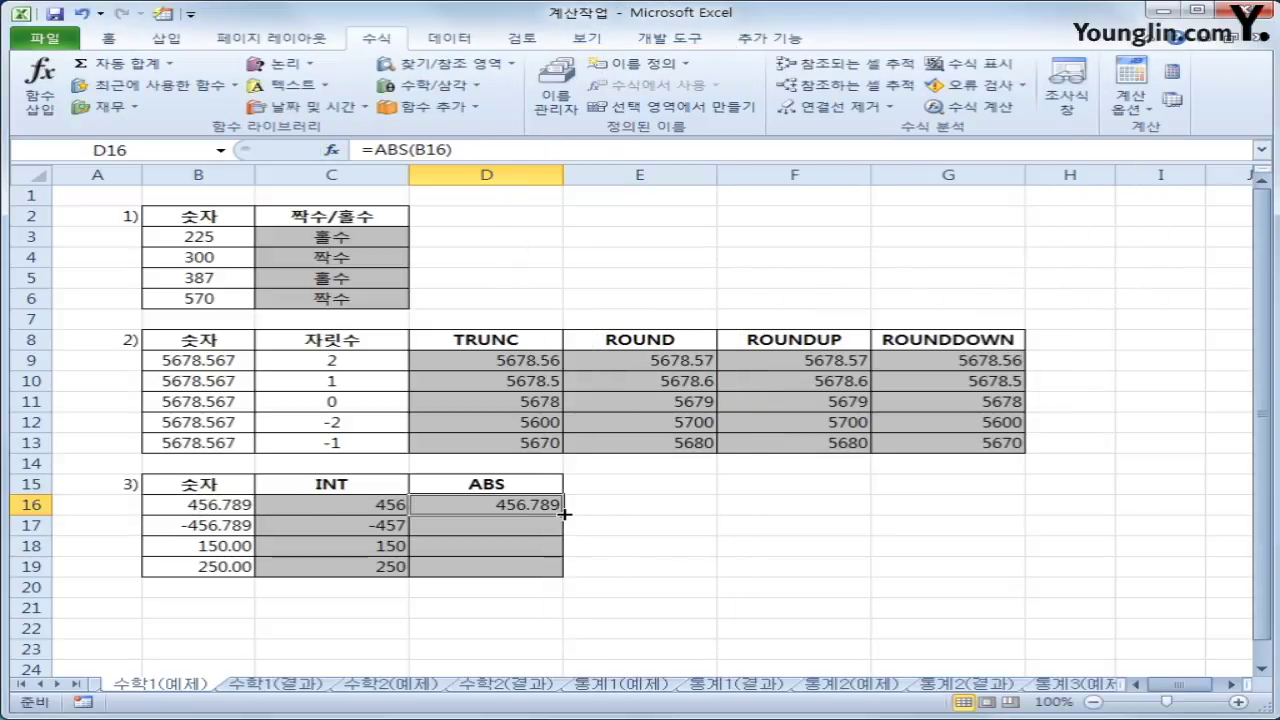
drag(564, 513, 565, 577)
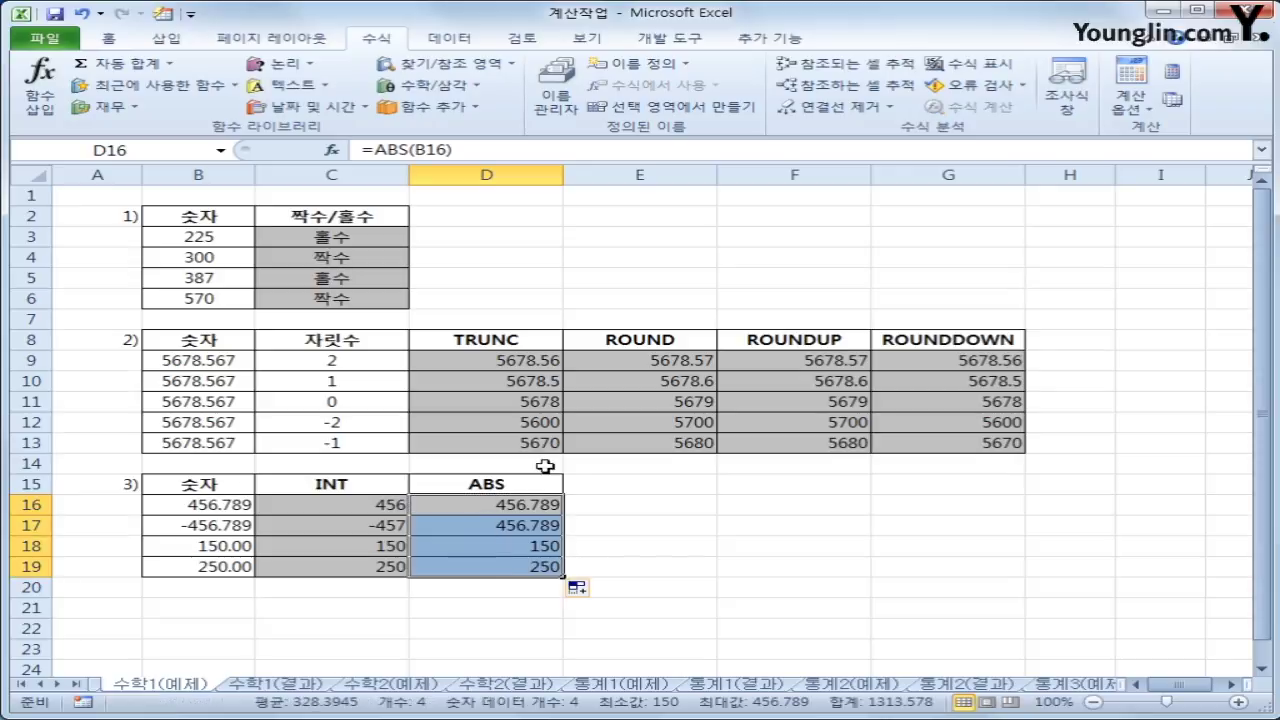
click(520, 531)
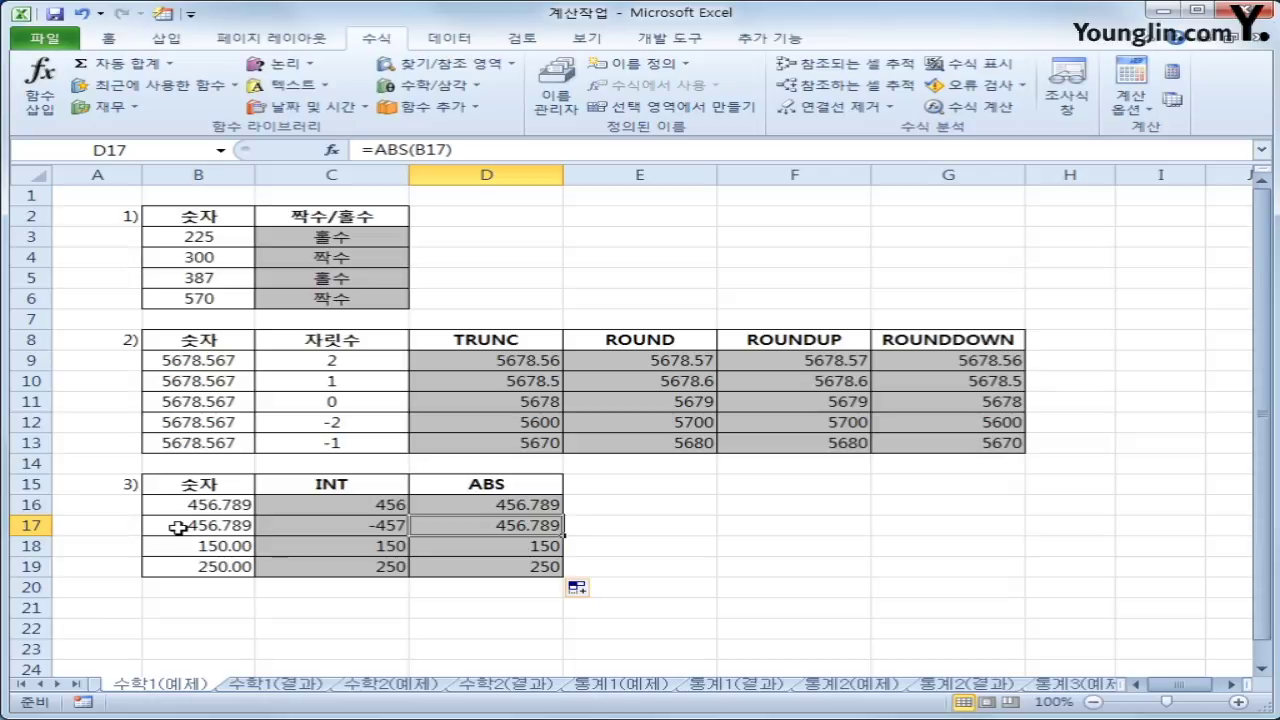
- On the 수학2(예제) sheet, insert the SQRT function in D2 with B2 as Number
click(418, 688)
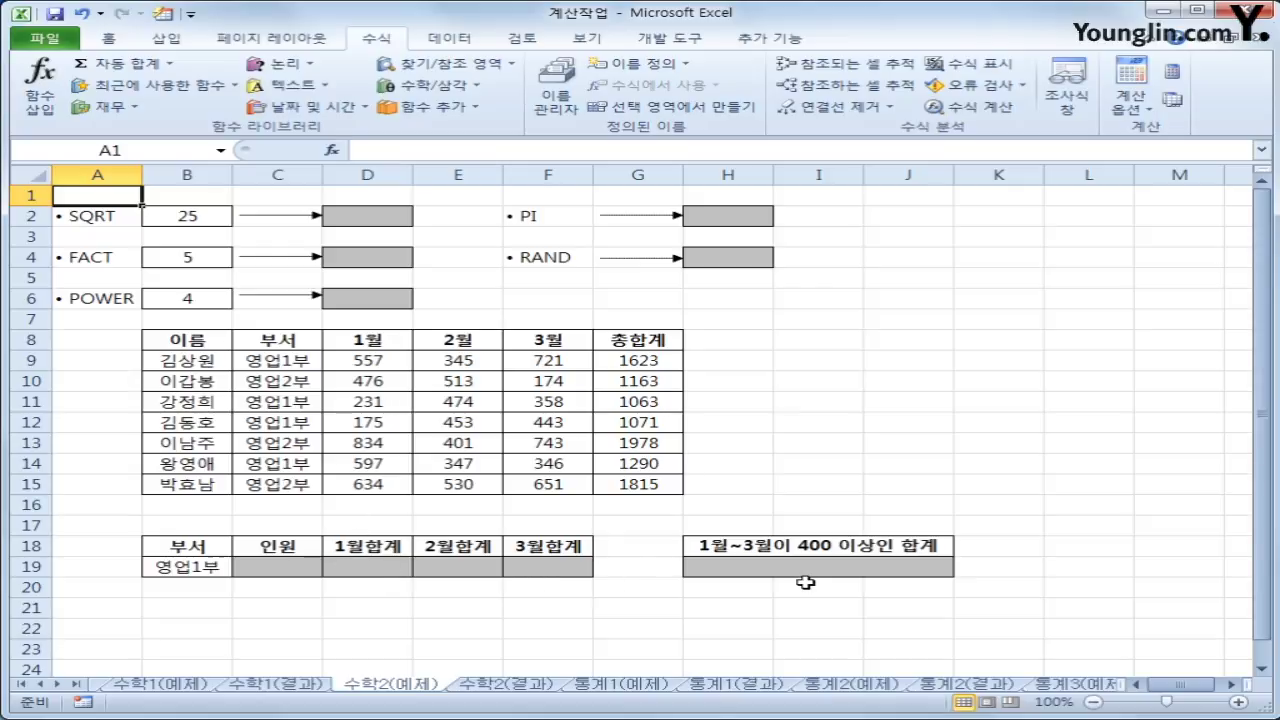
click(387, 216)
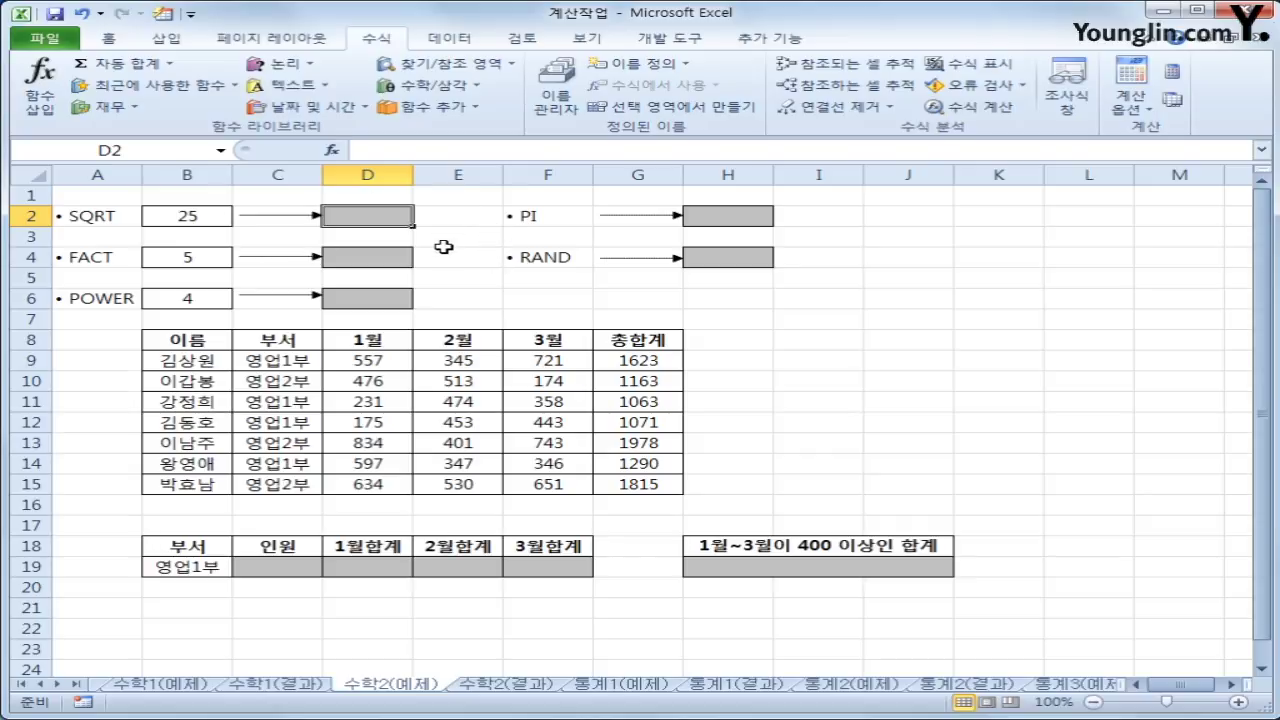
click(424, 88)
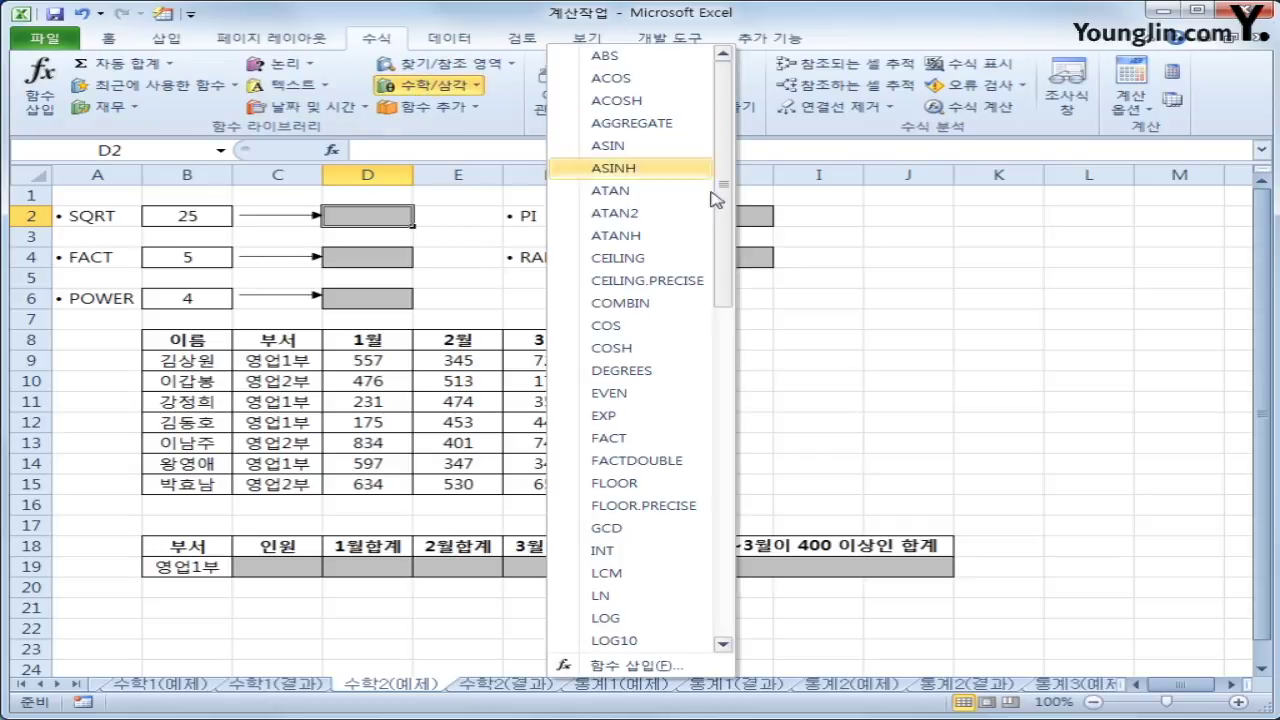
drag(728, 242, 718, 500)
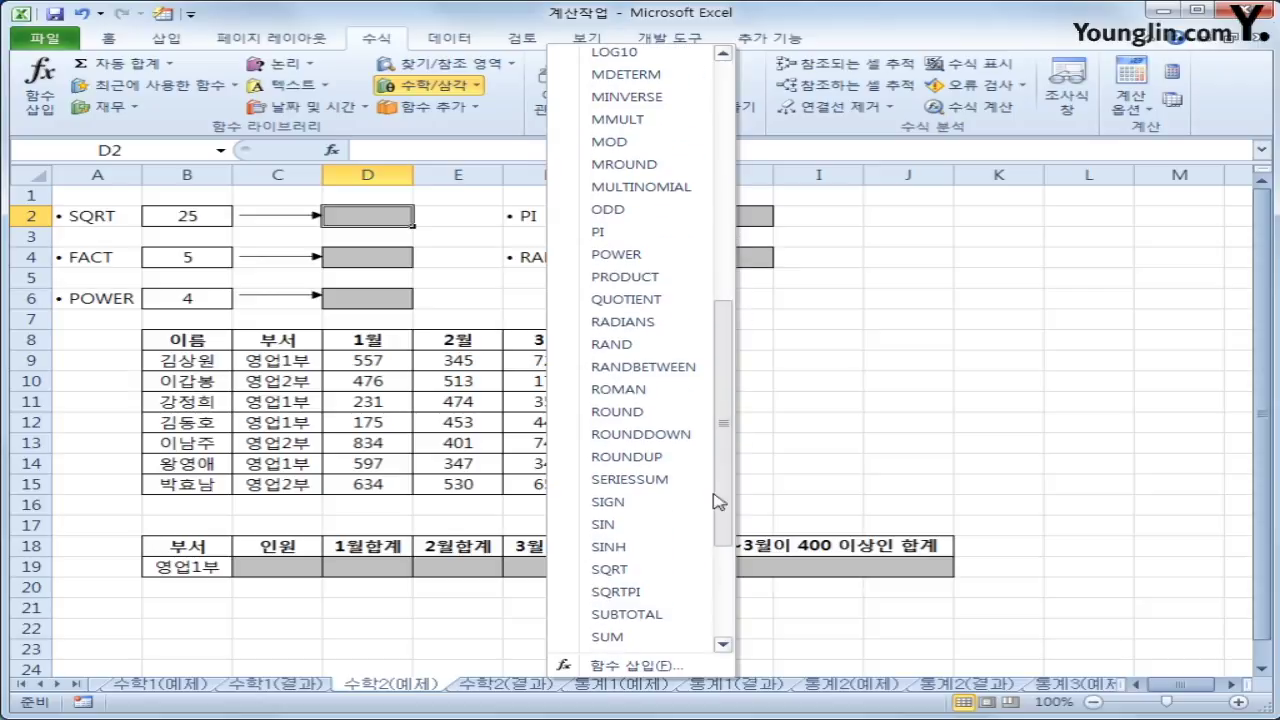
click(665, 571)
click(170, 228)
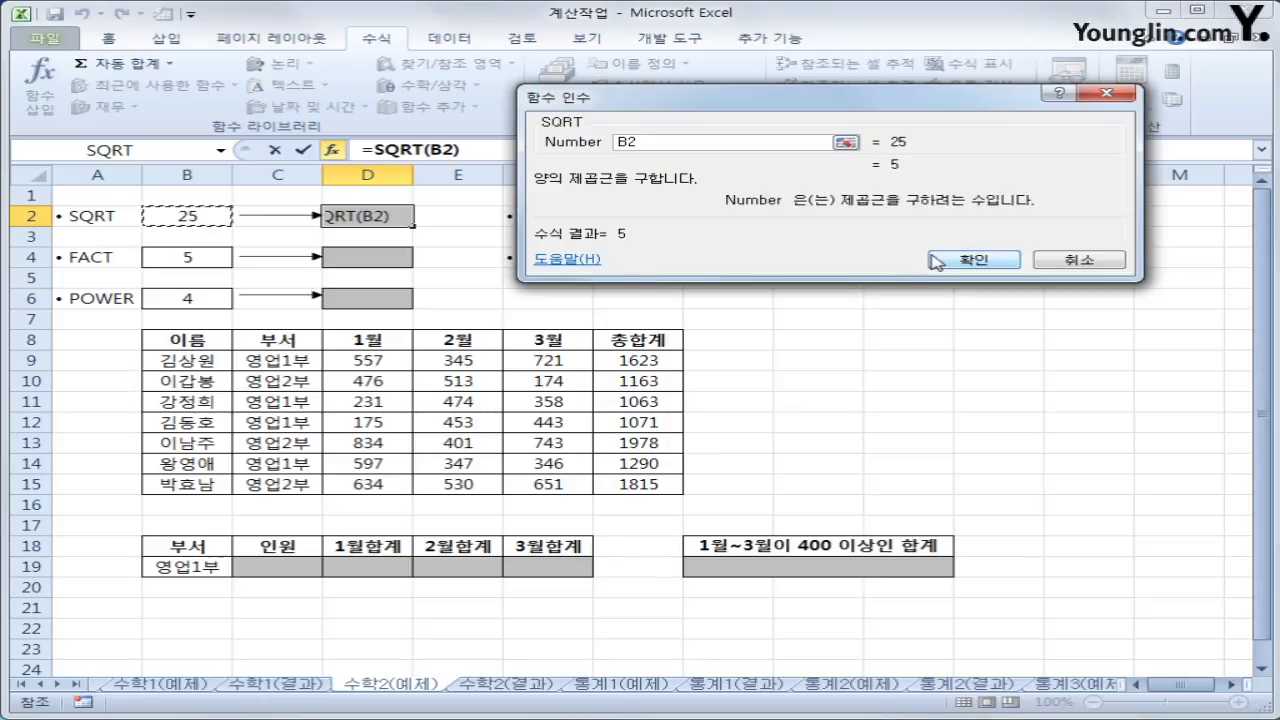
click(966, 261)
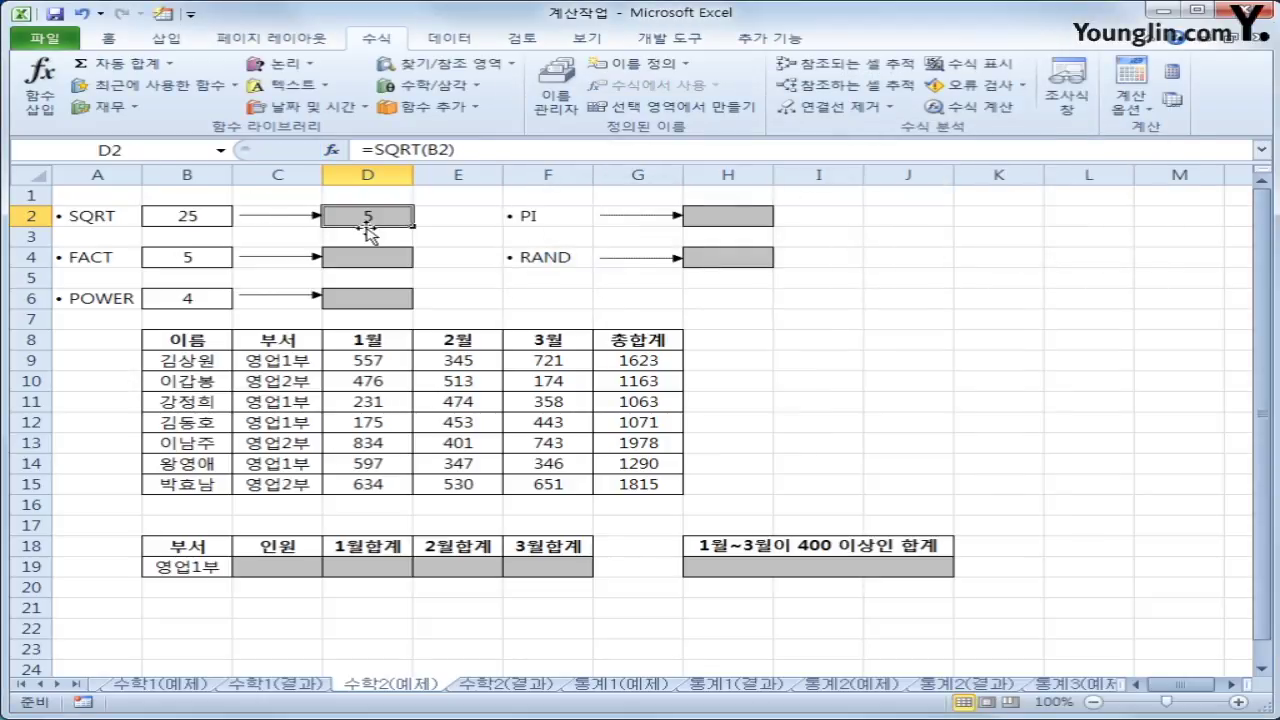
- Insert the PI function in H2, beside the PI label
click(746, 226)
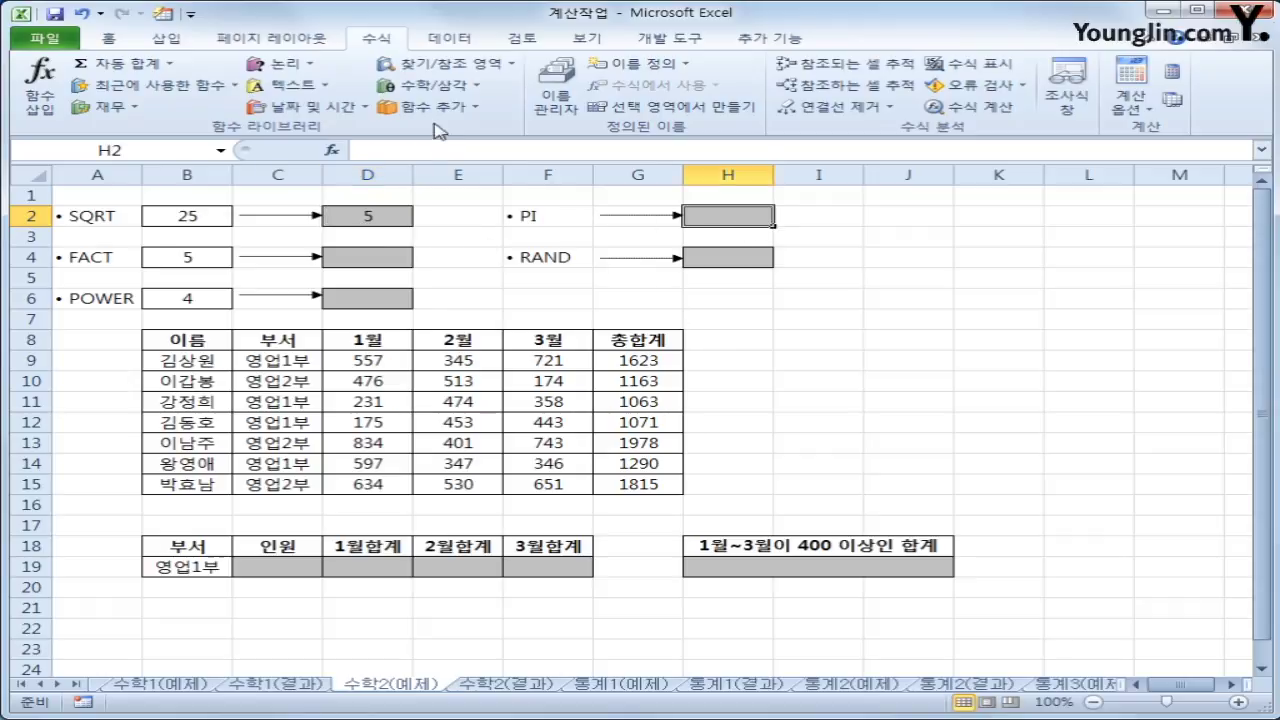
click(441, 88)
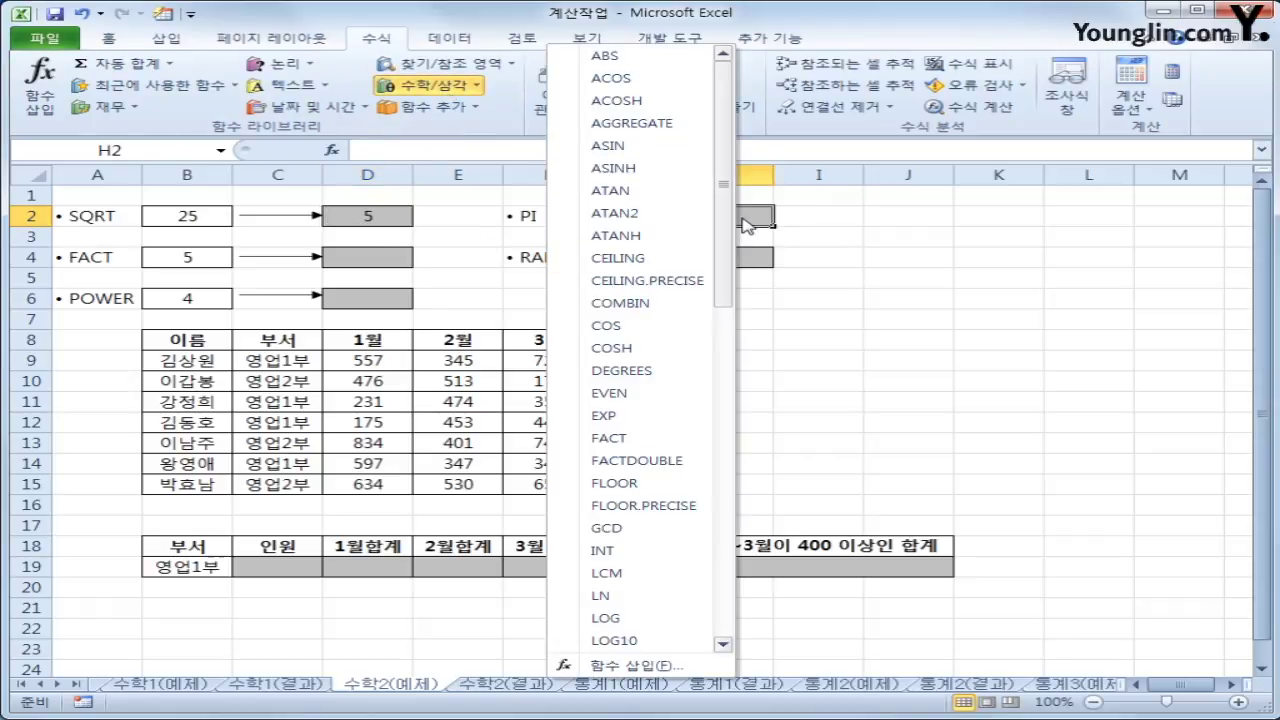
drag(722, 215, 728, 384)
click(643, 408)
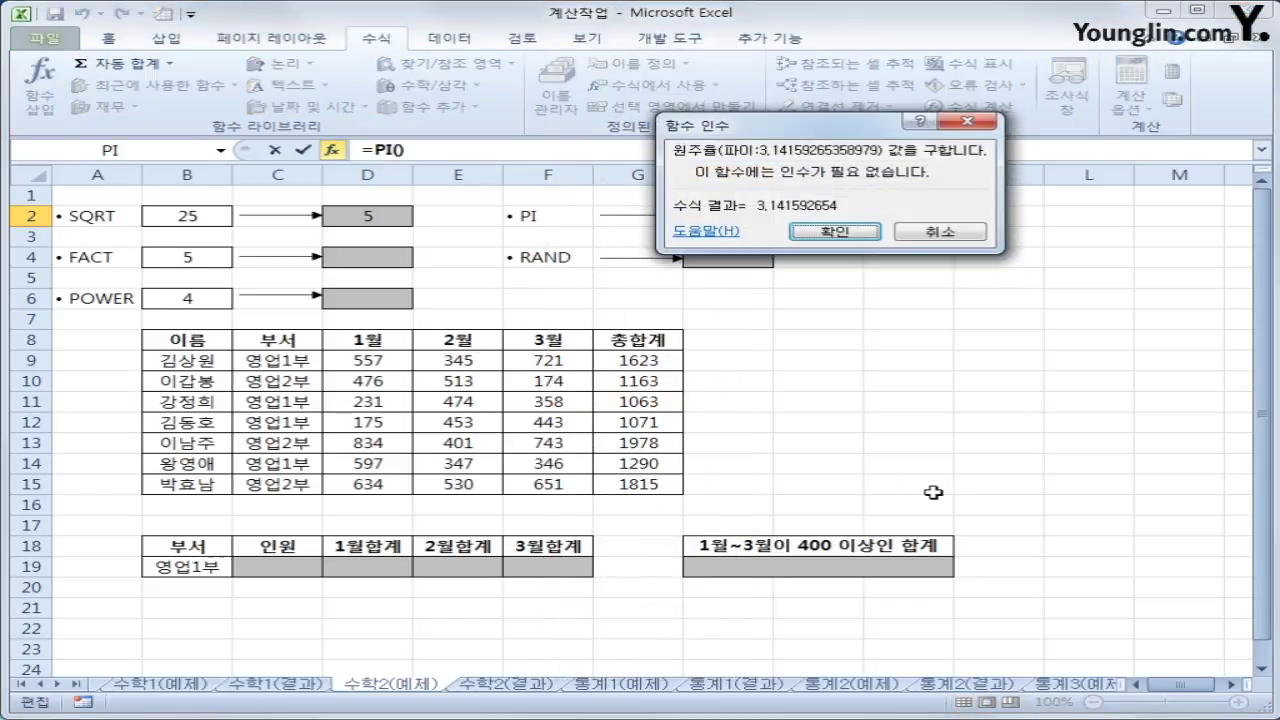
click(866, 233)
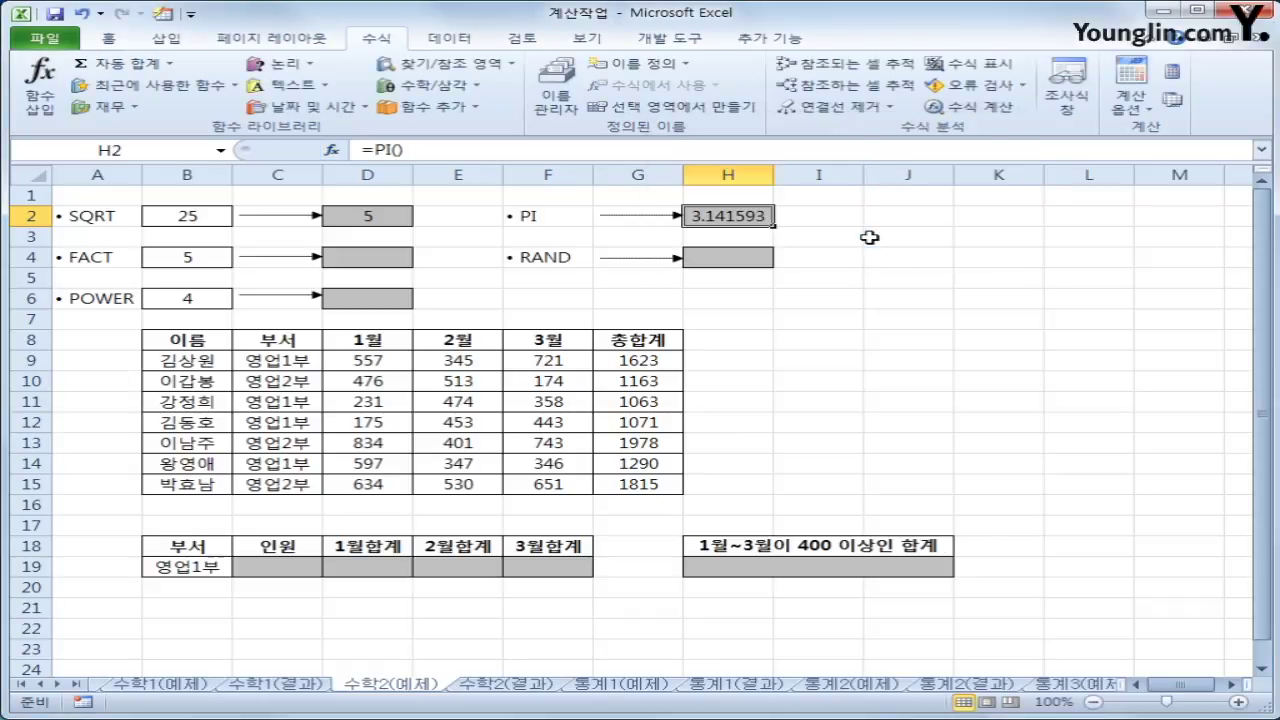
- Set up the FACT function in D4 with B4 as Number
click(381, 256)
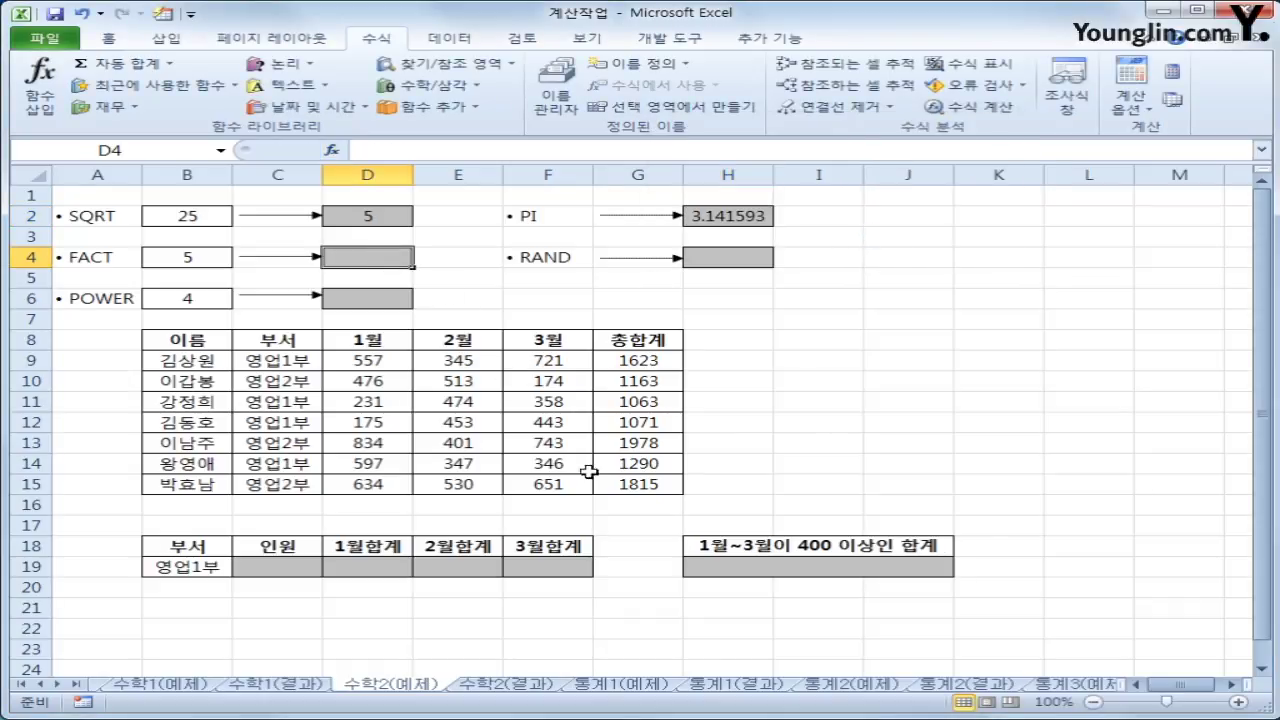
click(421, 88)
drag(724, 118, 742, 349)
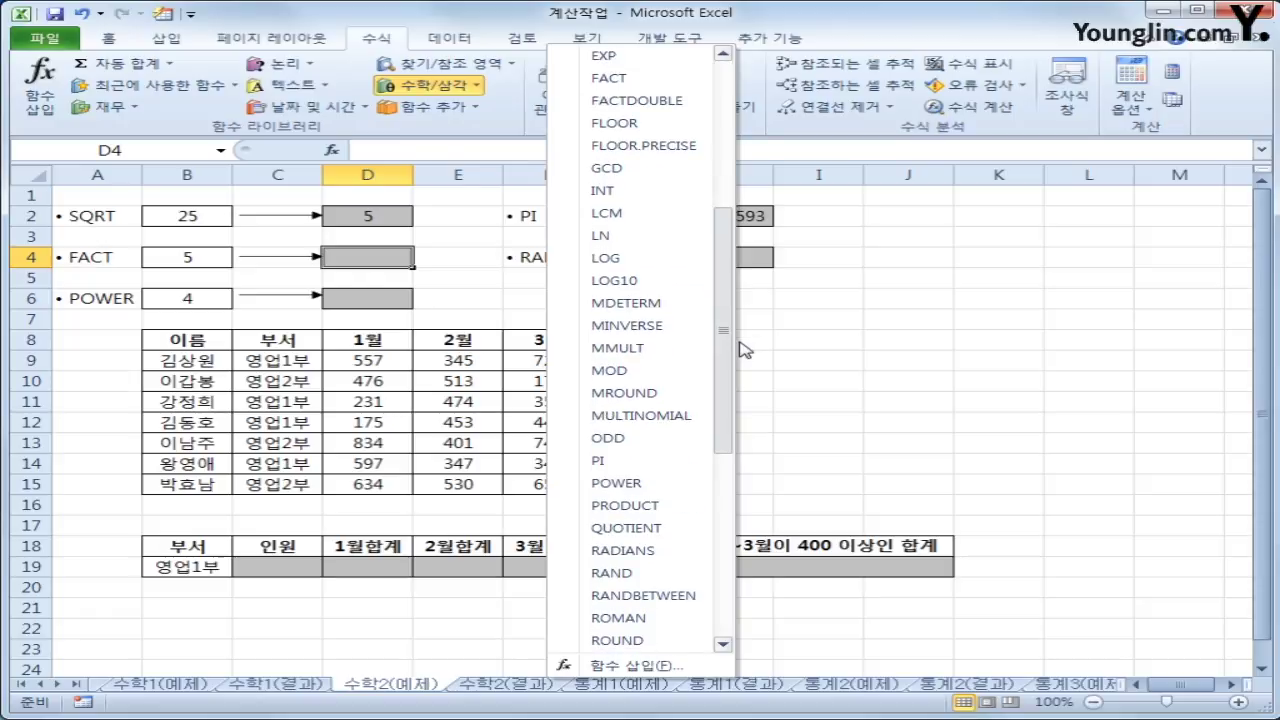
click(655, 78)
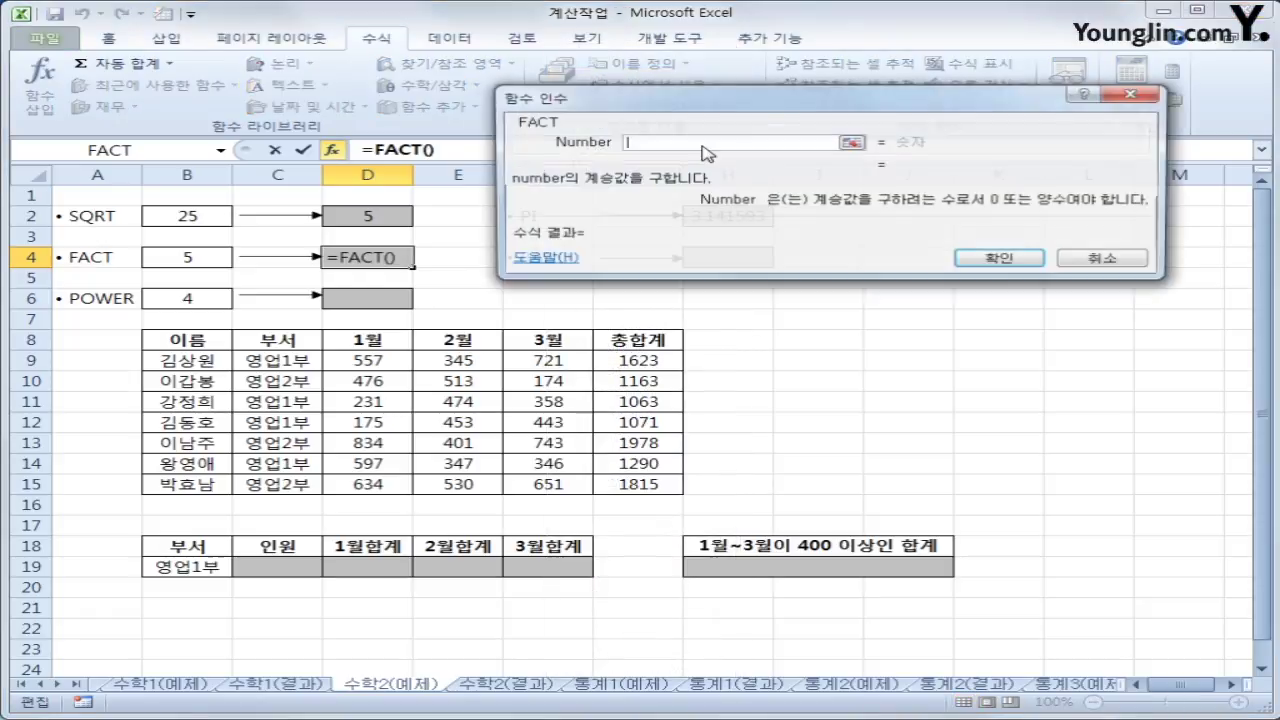
click(201, 261)
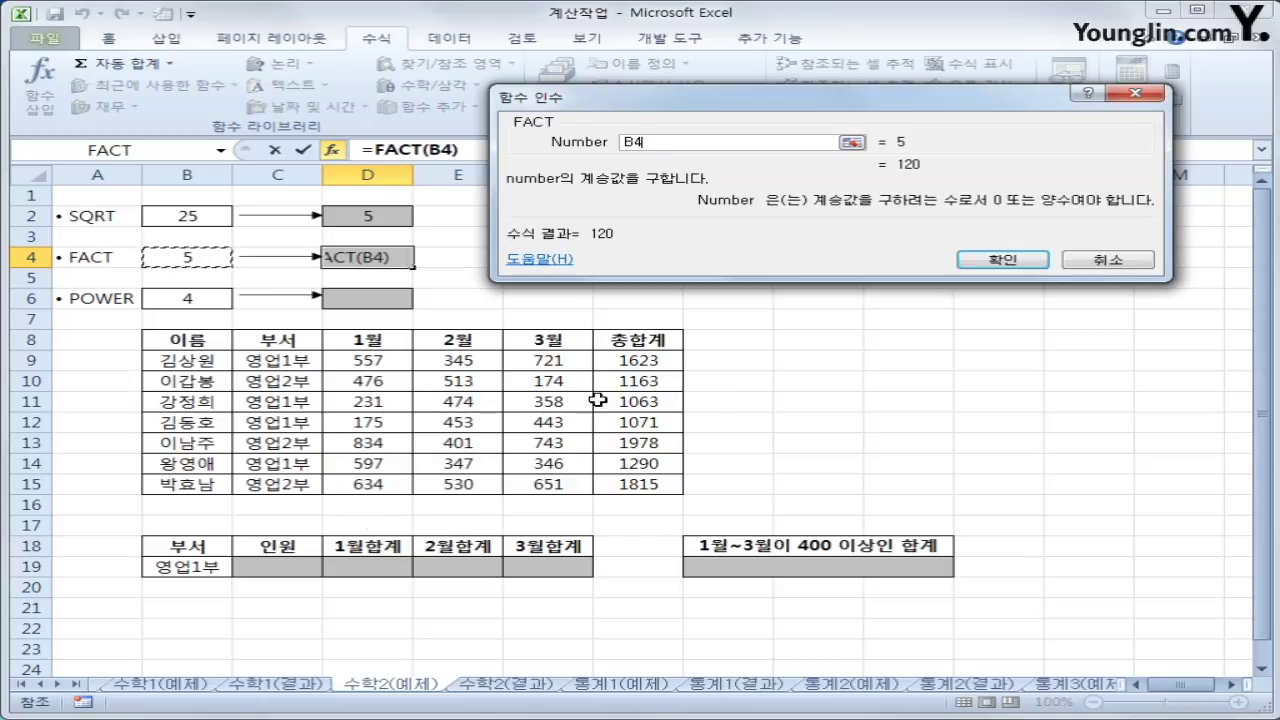
drag(468, 392, 500, 505)
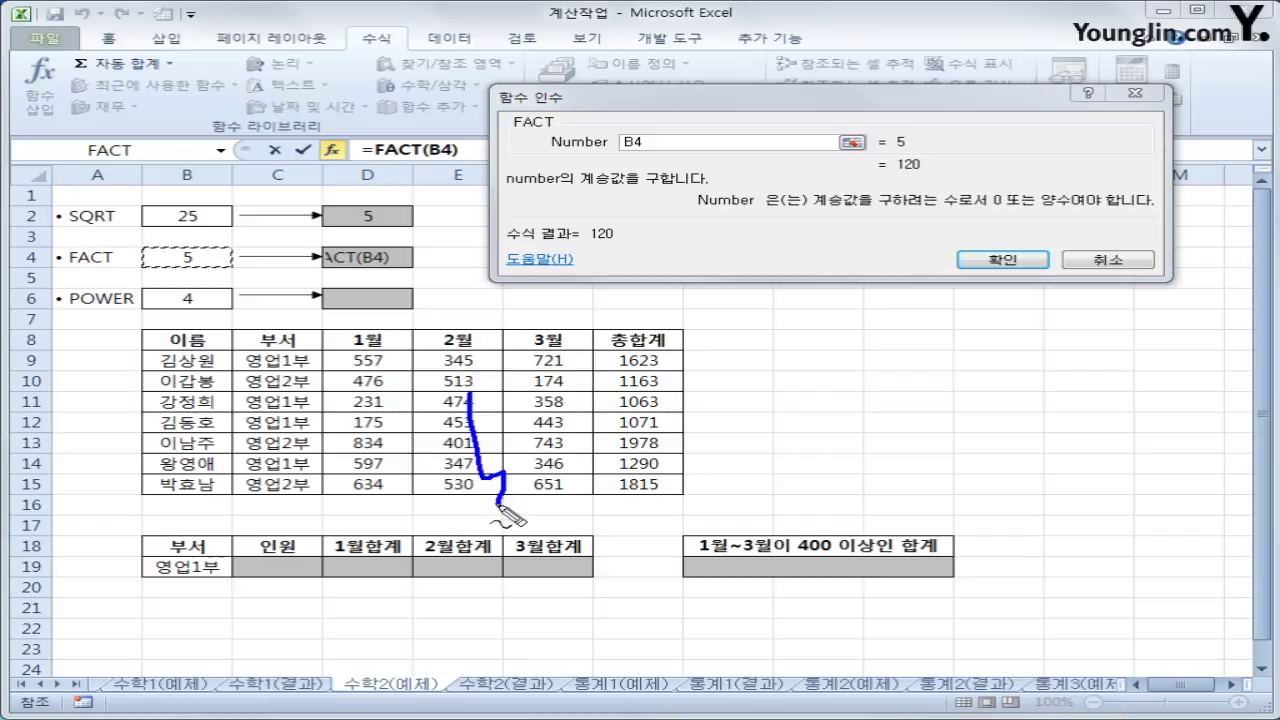
drag(472, 452, 527, 462)
drag(606, 443, 553, 495)
drag(558, 442, 615, 495)
mouse_move(672, 432)
mouse_down()
mouse_move(708, 473)
mouse_move(680, 497)
mouse_up()
drag(800, 455, 735, 488)
drag(745, 458, 790, 490)
mouse_move(830, 460)
mouse_down()
mouse_move(857, 470)
mouse_move(848, 498)
mouse_up()
mouse_move(948, 468)
mouse_down()
mouse_move(900, 500)
mouse_move(1030, 500)
mouse_up()
mouse_move(1125, 460)
mouse_down()
mouse_move(1085, 505)
mouse_move(1158, 507)
mouse_up()
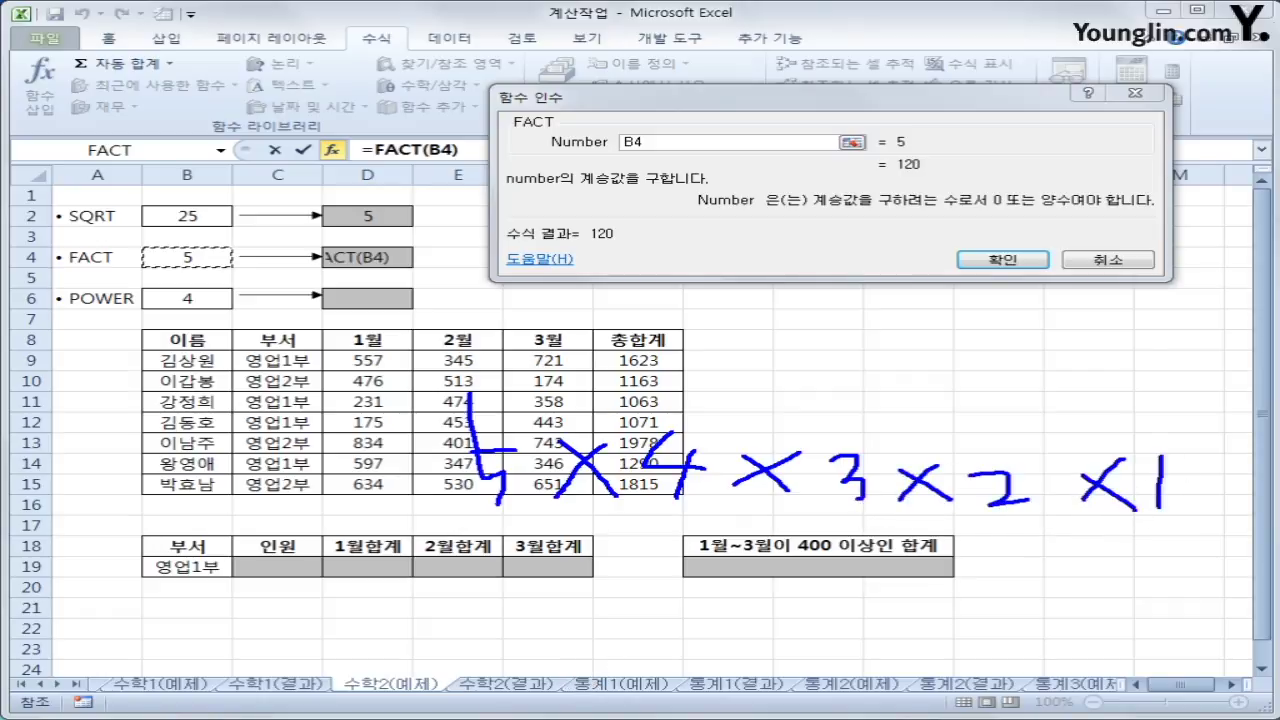
key(Escape)
- Complete the FACT function entry in D4
click(1002, 260)
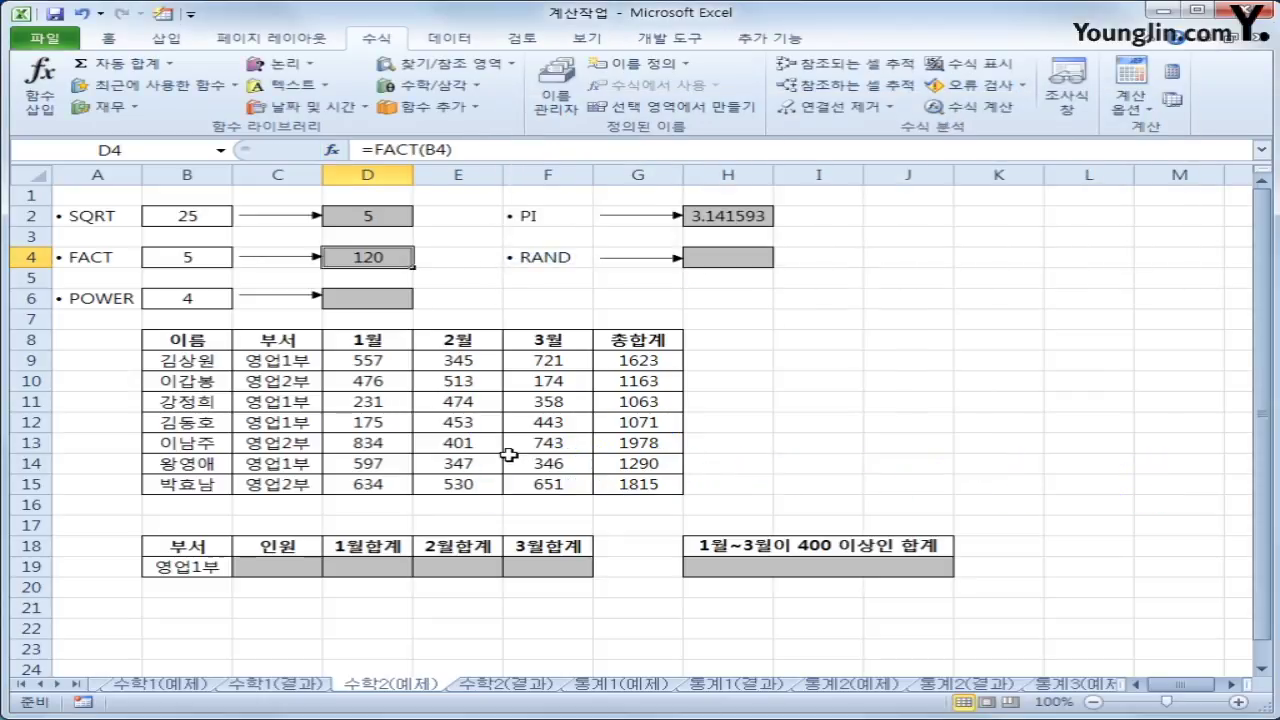
- Try the RAND function in H4, beside the RAND label, and clear the cell
click(730, 262)
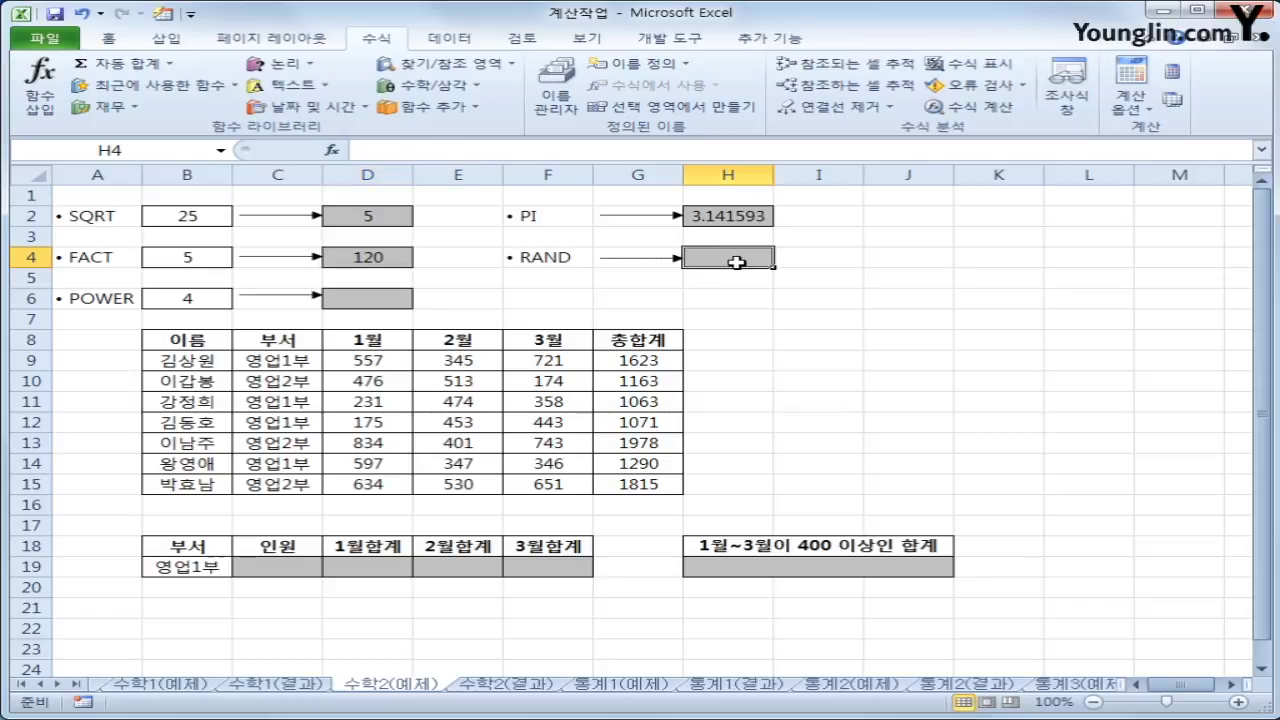
click(456, 88)
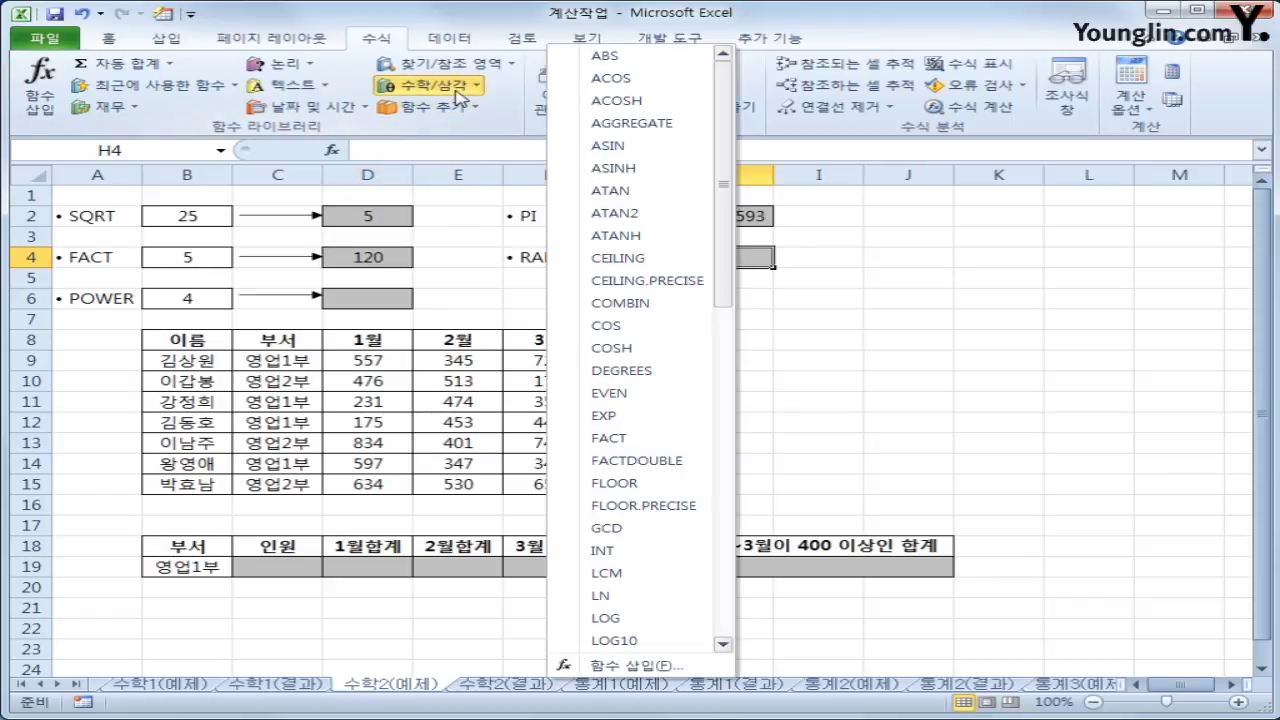
drag(730, 208, 738, 415)
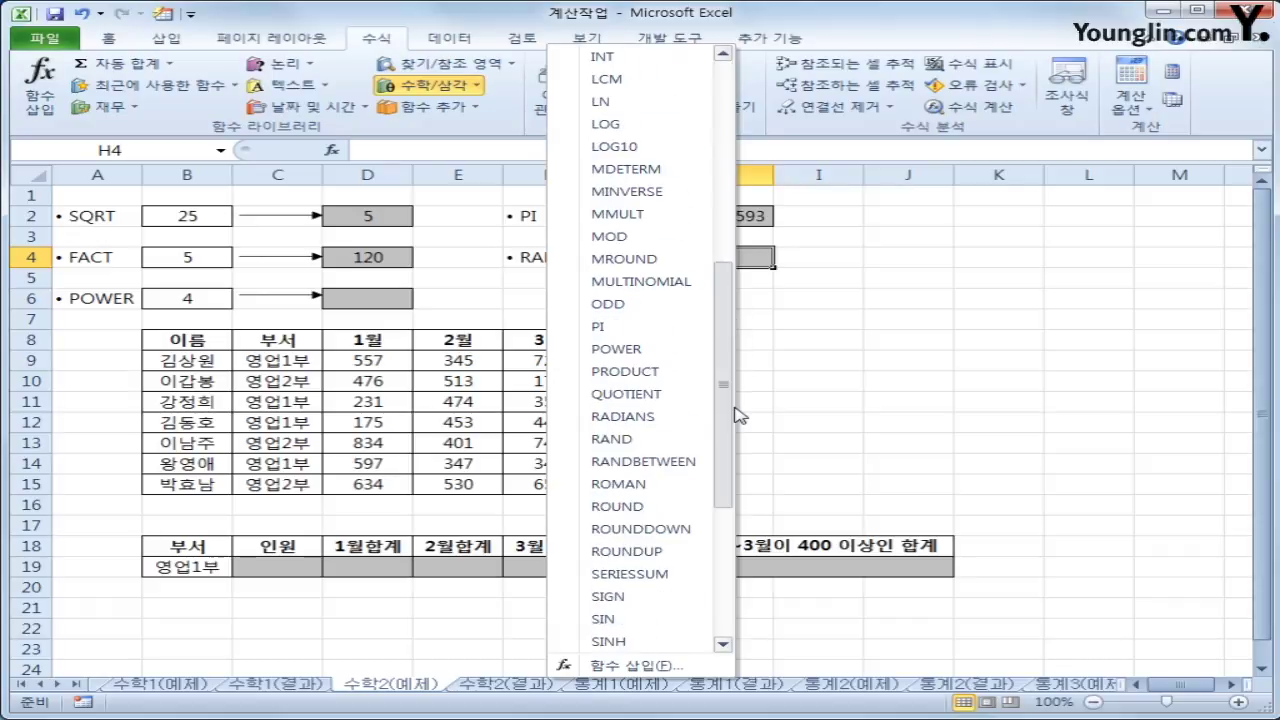
click(686, 438)
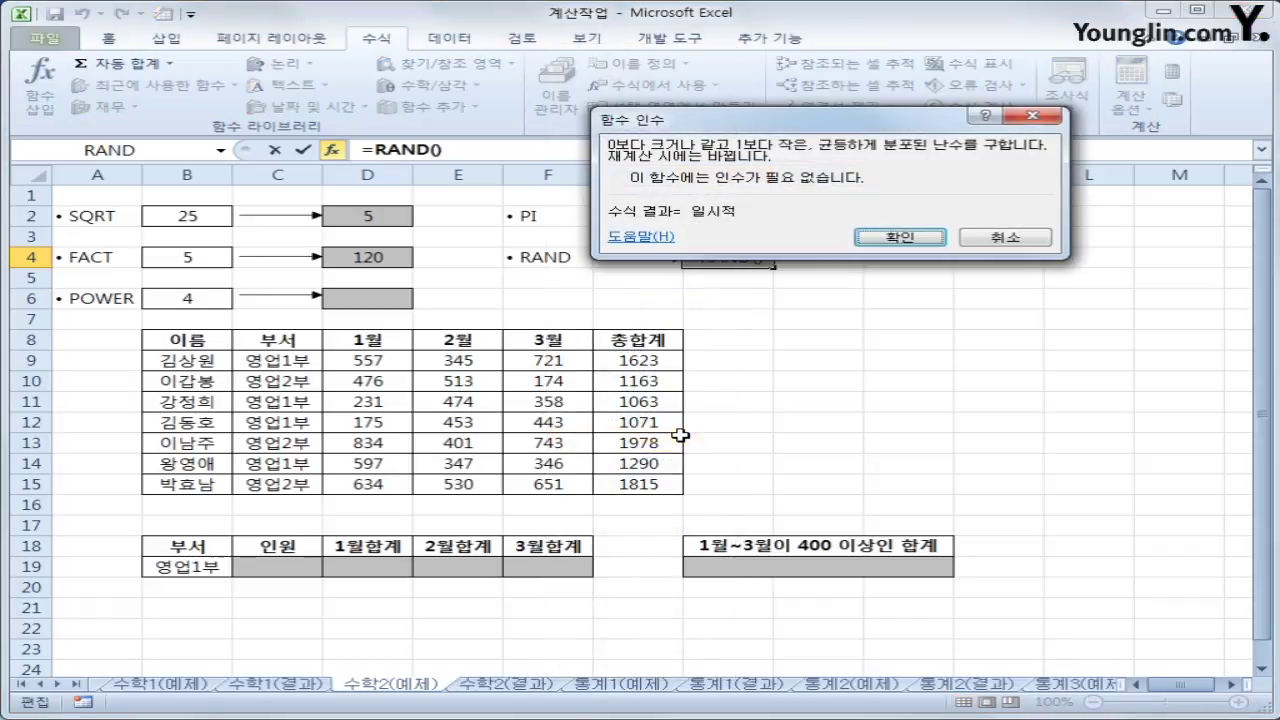
click(900, 240)
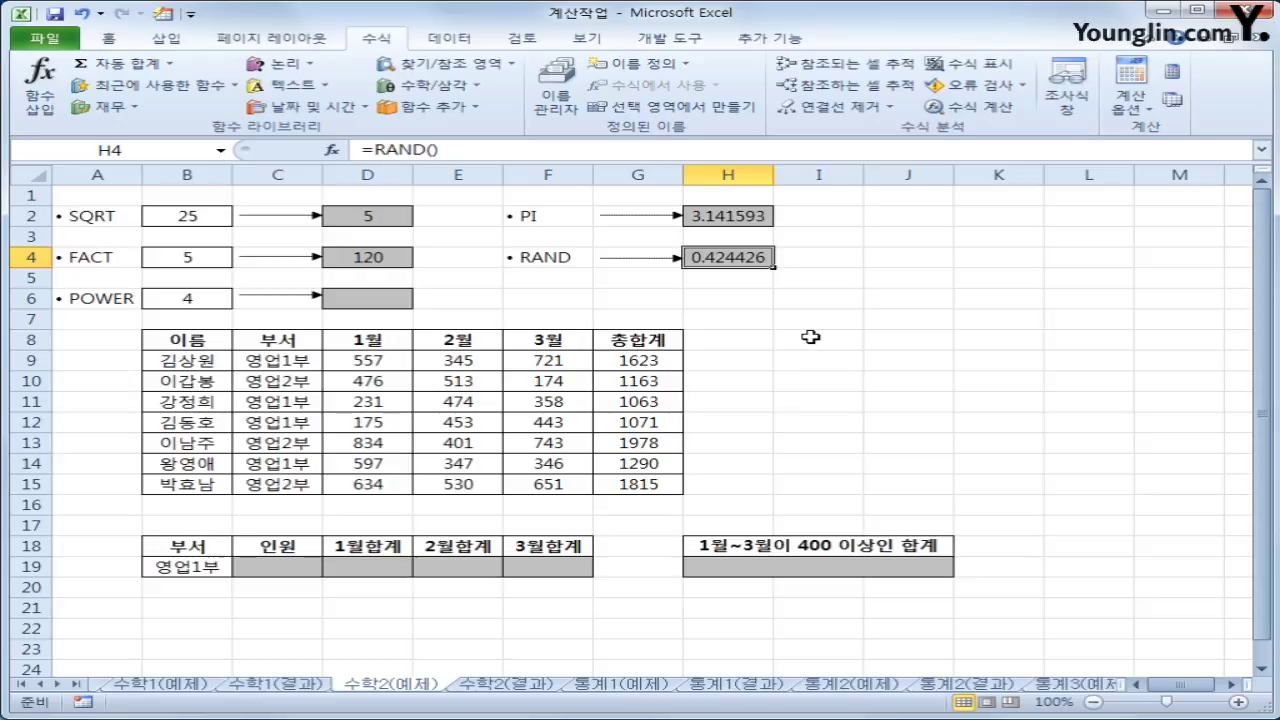
key(Delete)
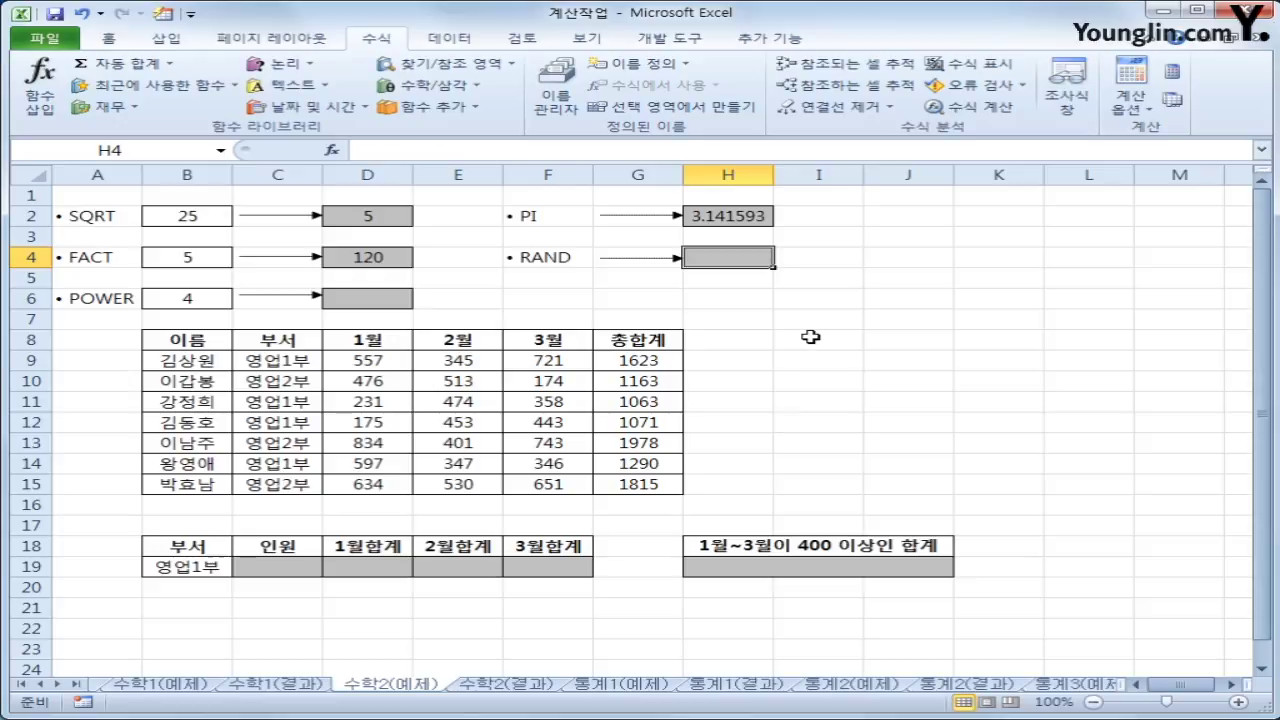
- Insert the RAND function in H4 again
click(455, 87)
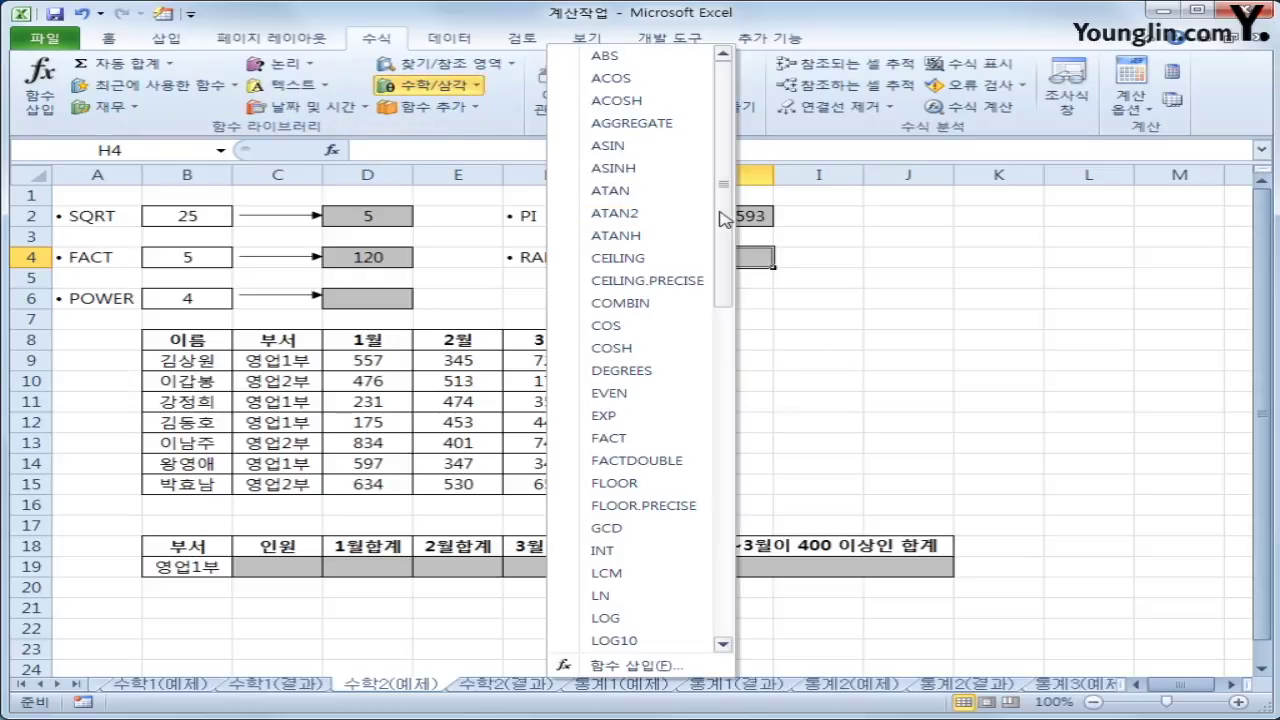
drag(725, 218, 745, 367)
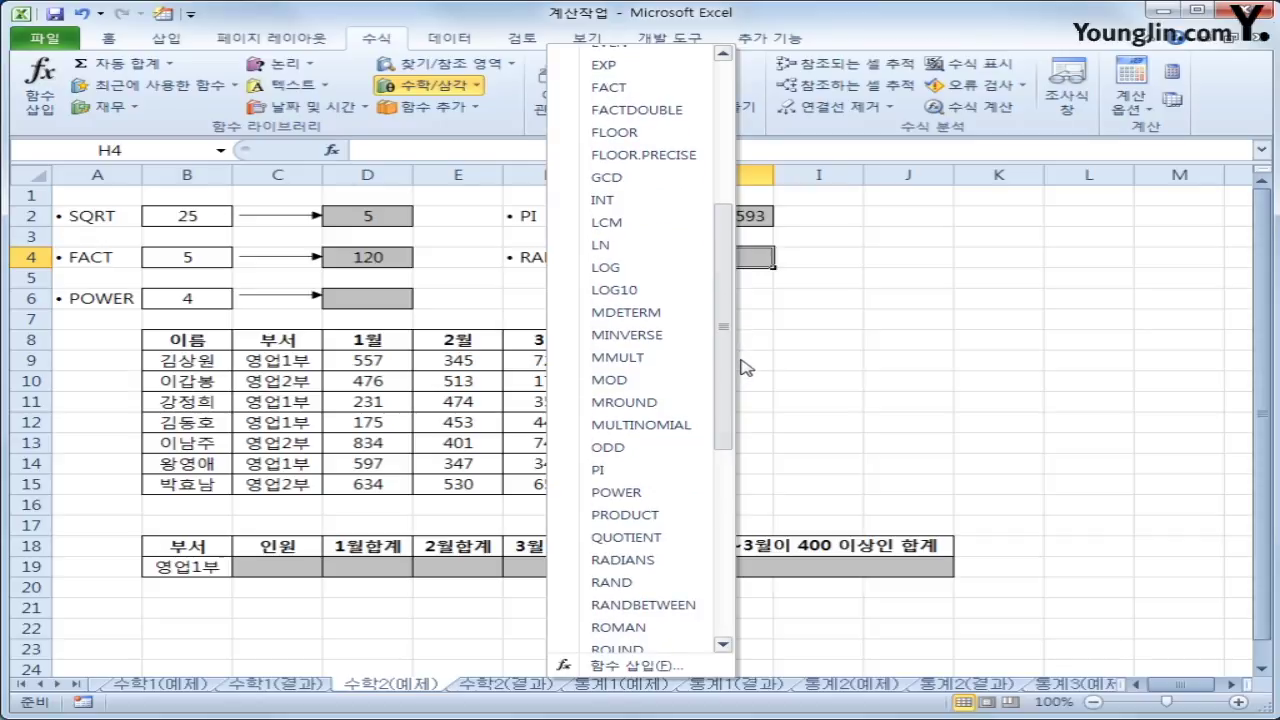
click(600, 582)
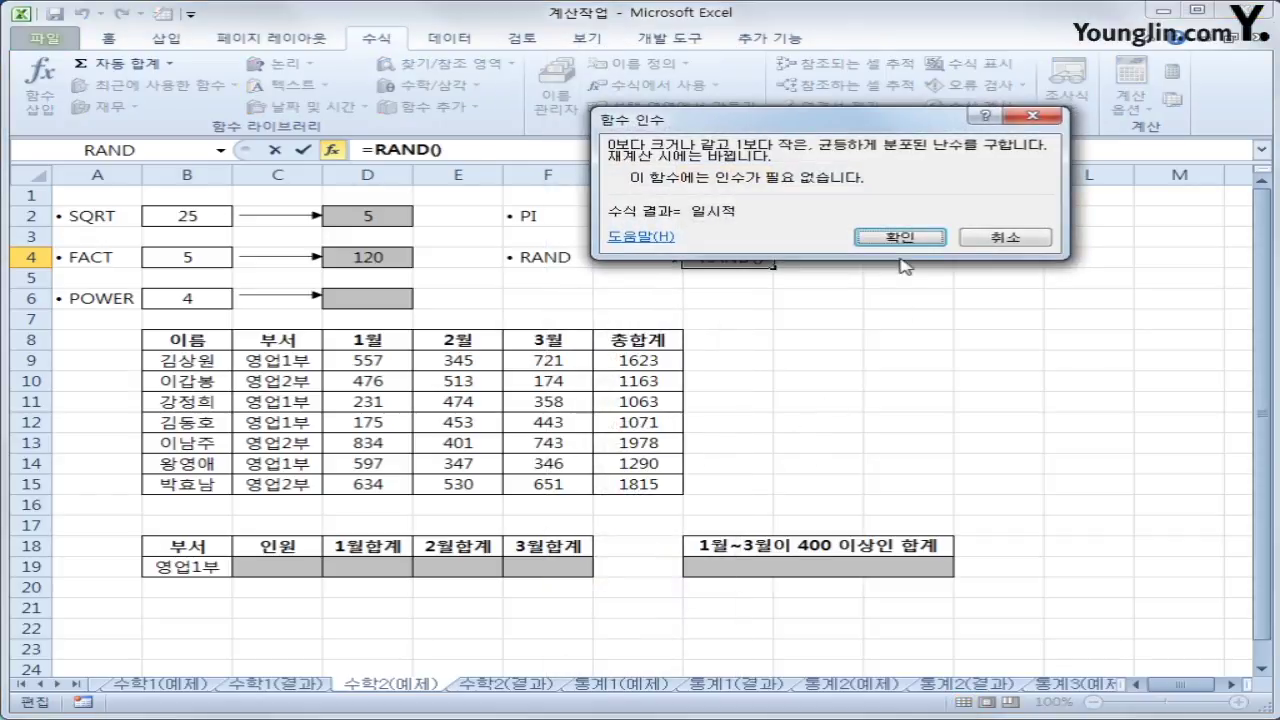
click(899, 238)
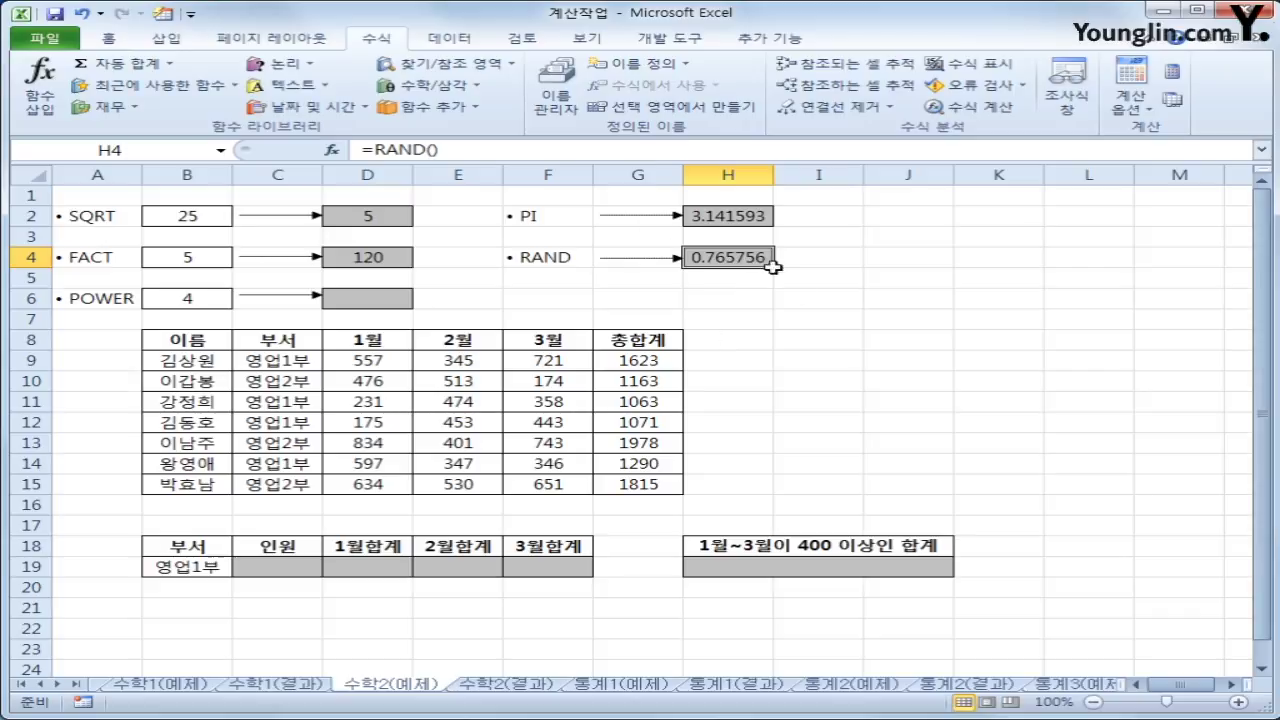
- Insert the POWER function in D6 with B6 as Number and 3 as Power
click(347, 300)
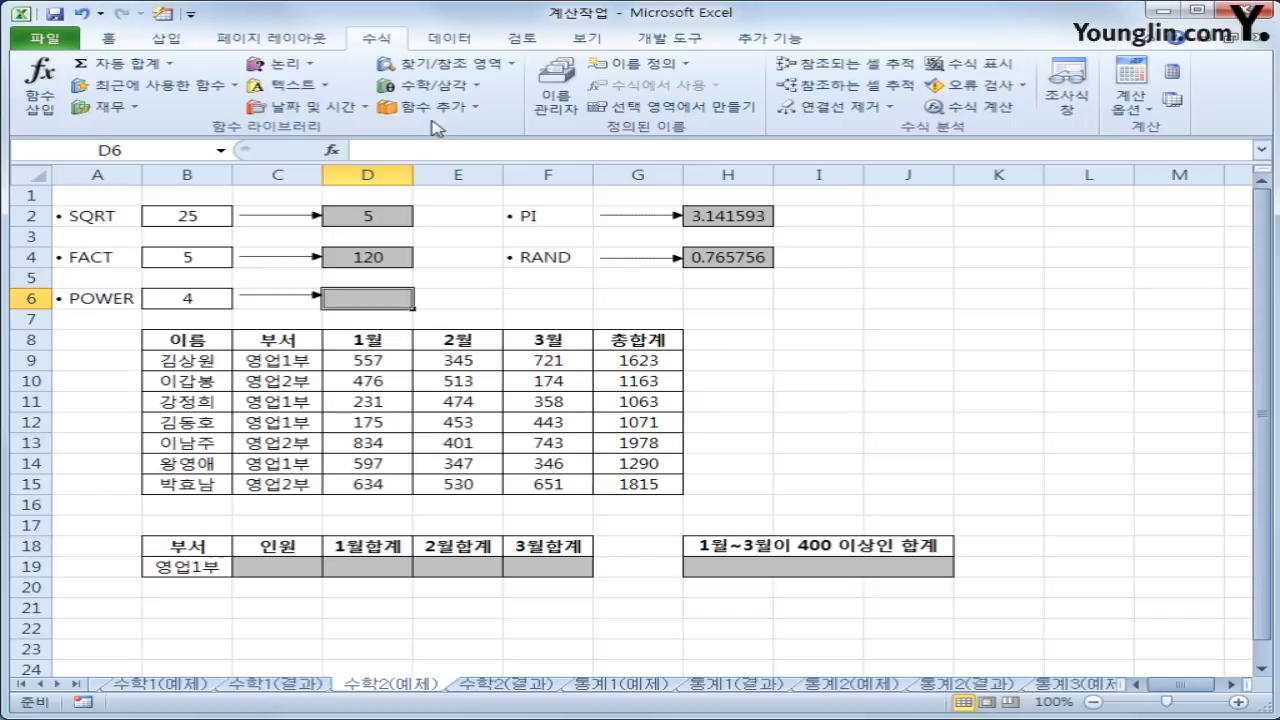
click(440, 86)
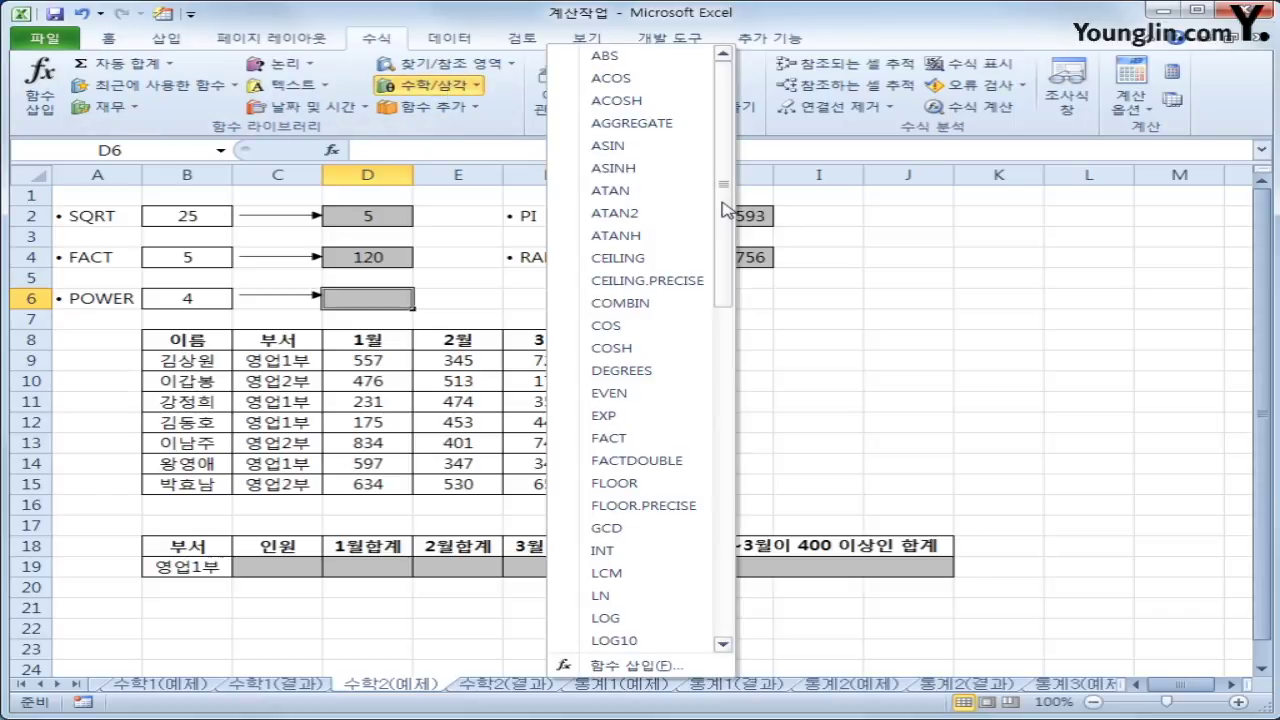
drag(730, 210, 730, 420)
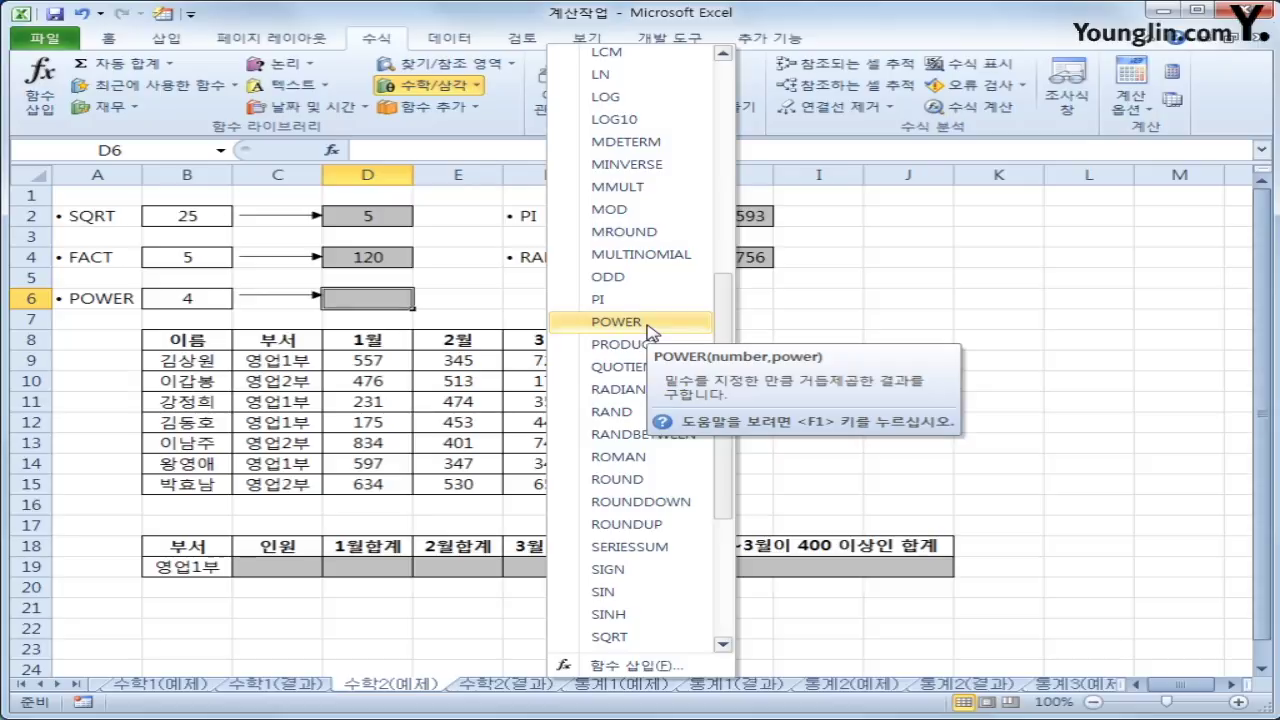
click(616, 322)
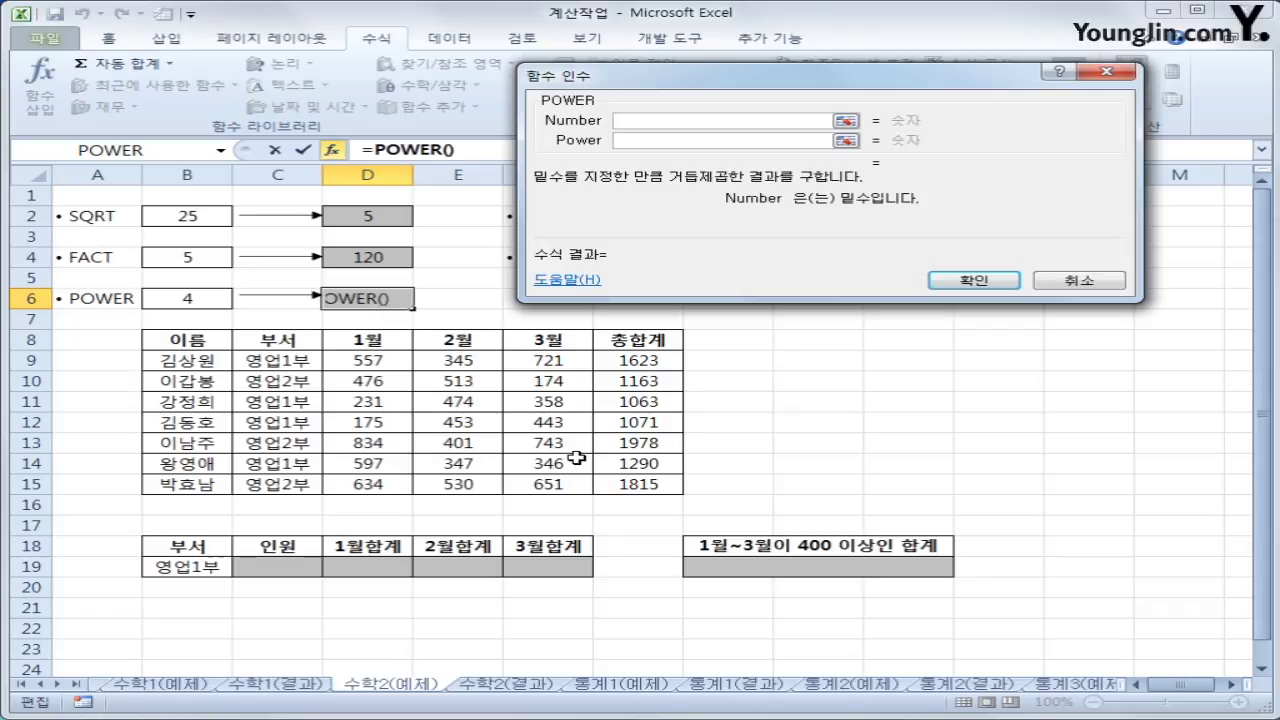
click(199, 305)
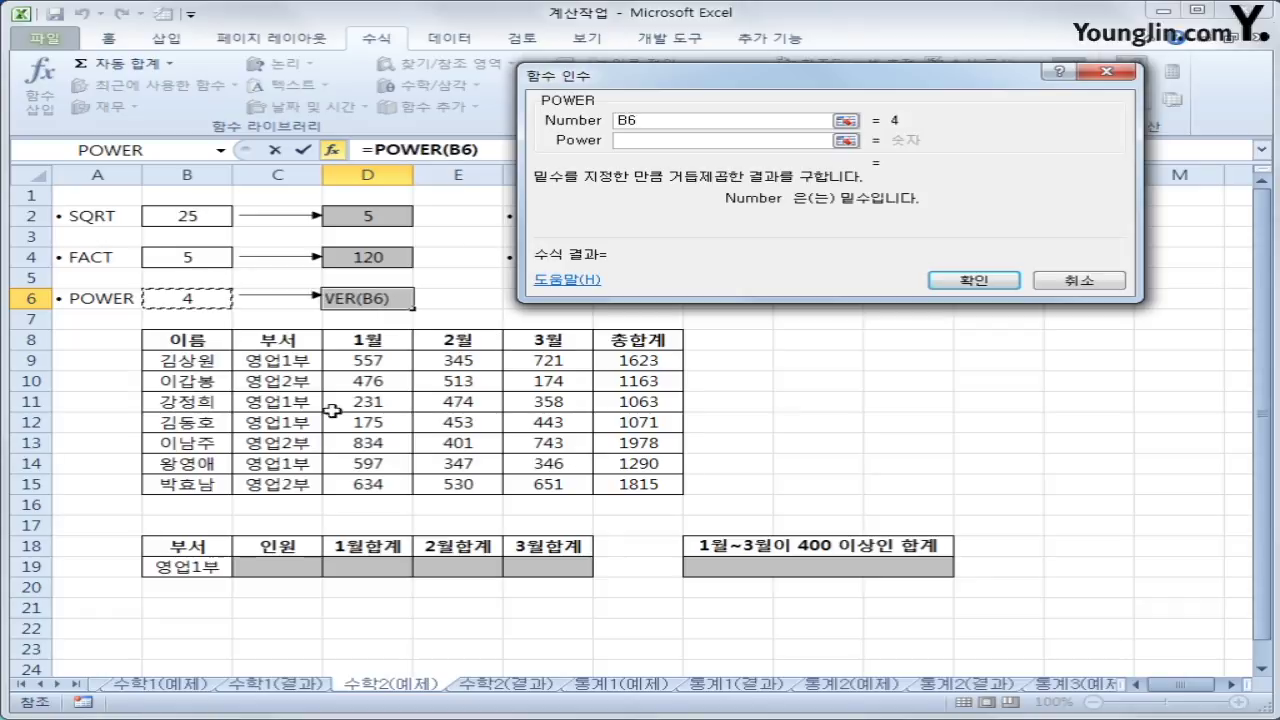
click(691, 139)
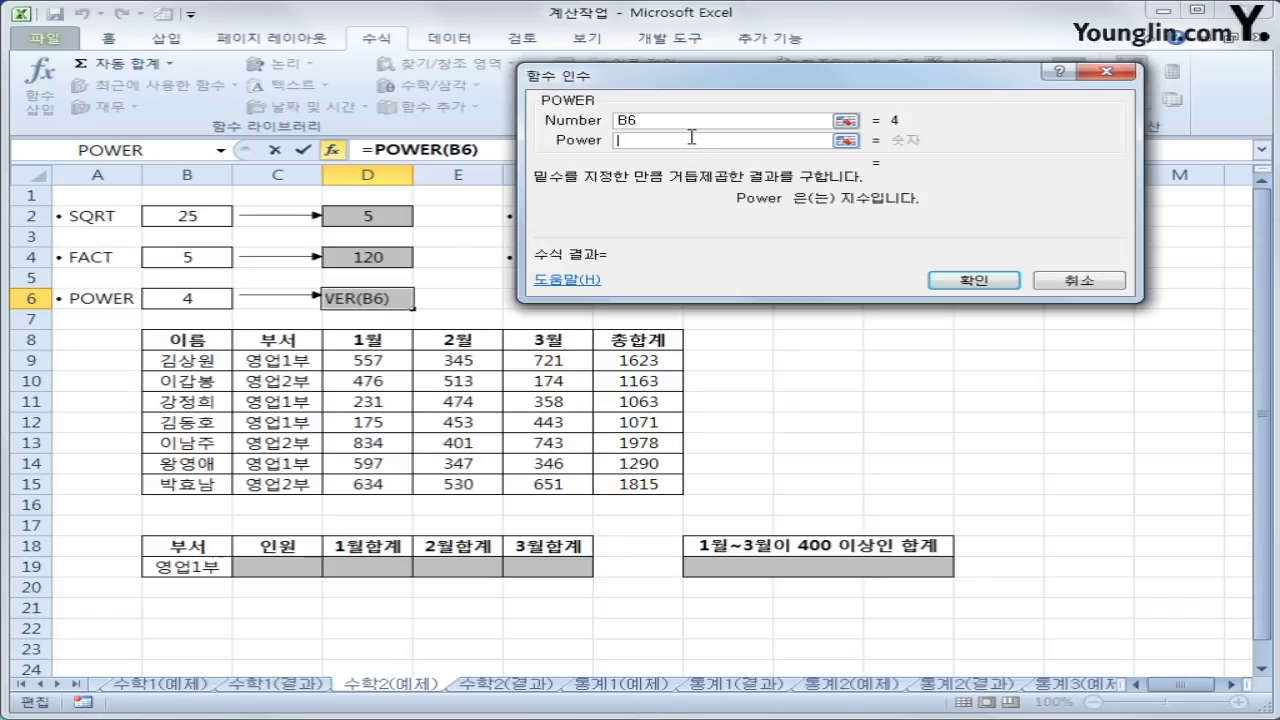
text(3)
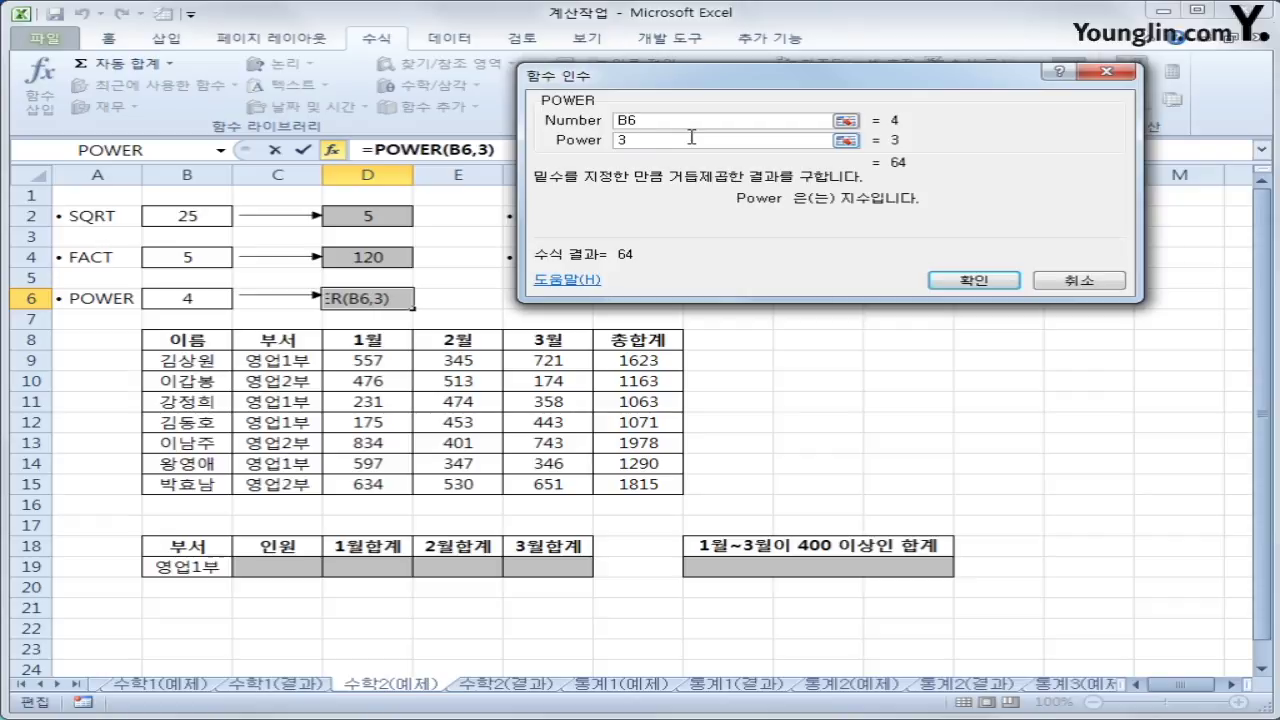
click(986, 279)
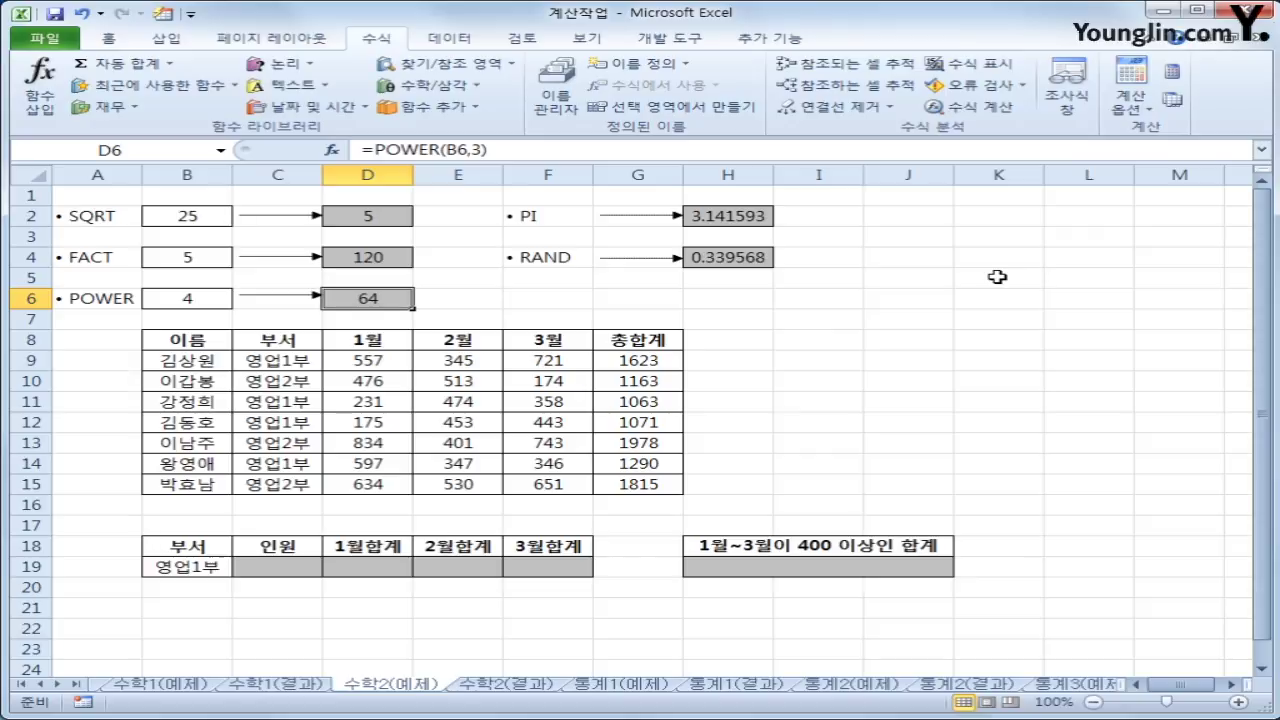
click(300, 568)
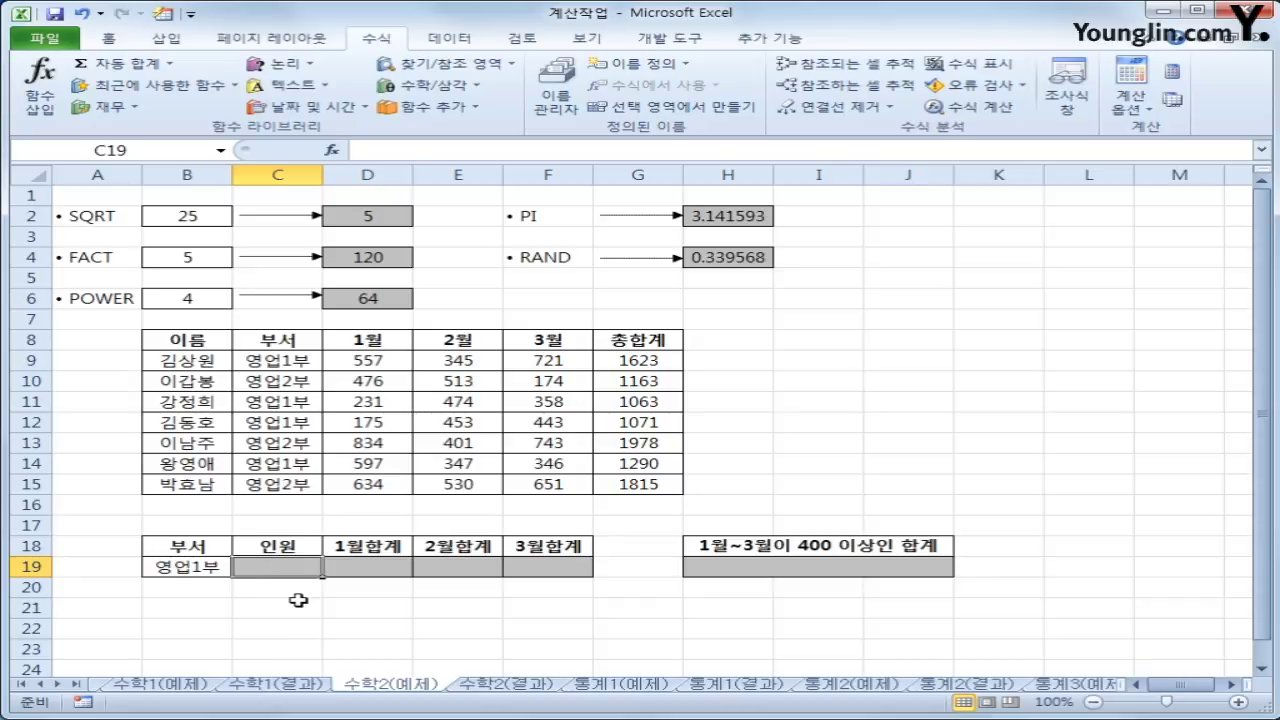
click(476, 88)
drag(727, 167, 727, 192)
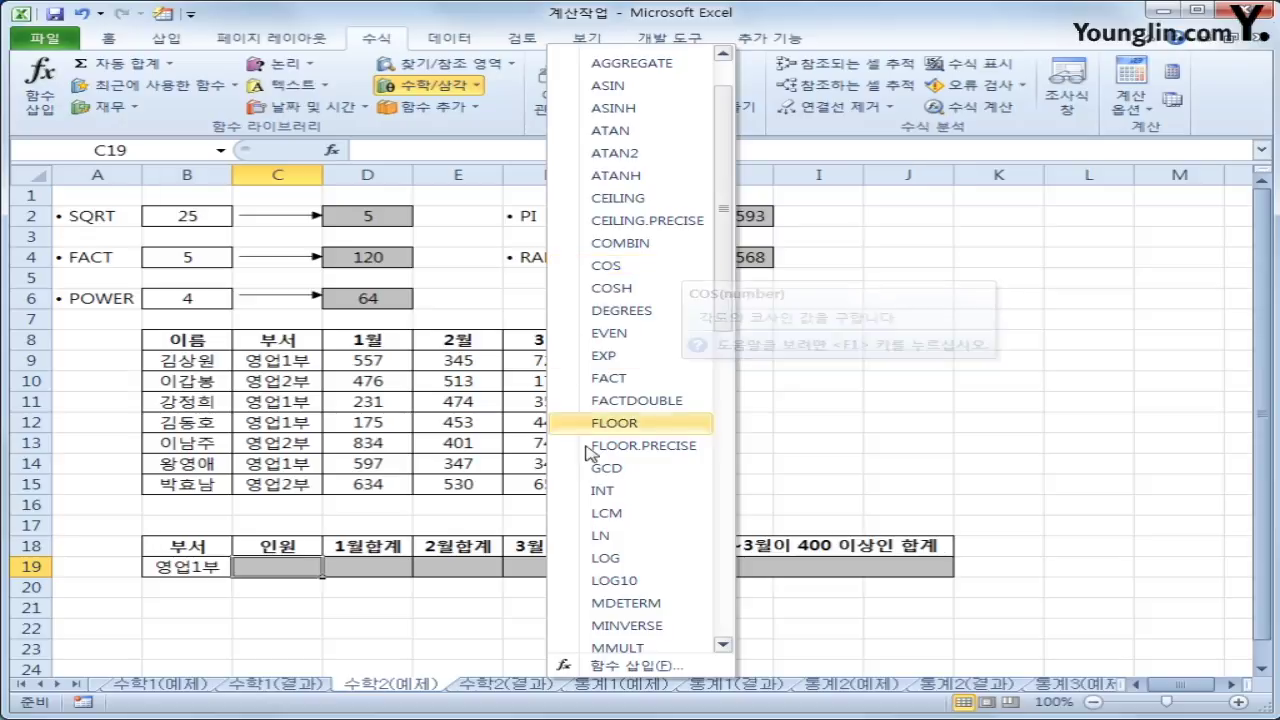
click(303, 578)
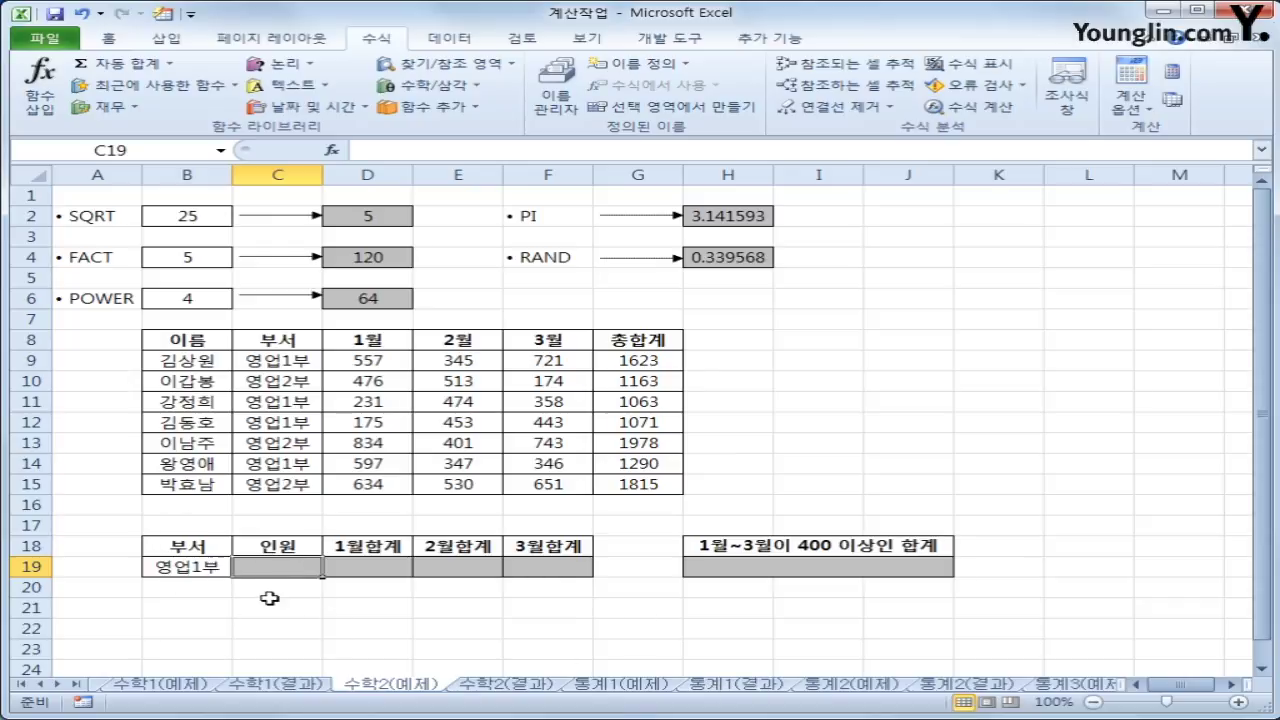
- Insert the COUNTIF function in C19 with C9:C15 as Range and B19 as Criteria
click(466, 108)
mouse_move(470, 131)
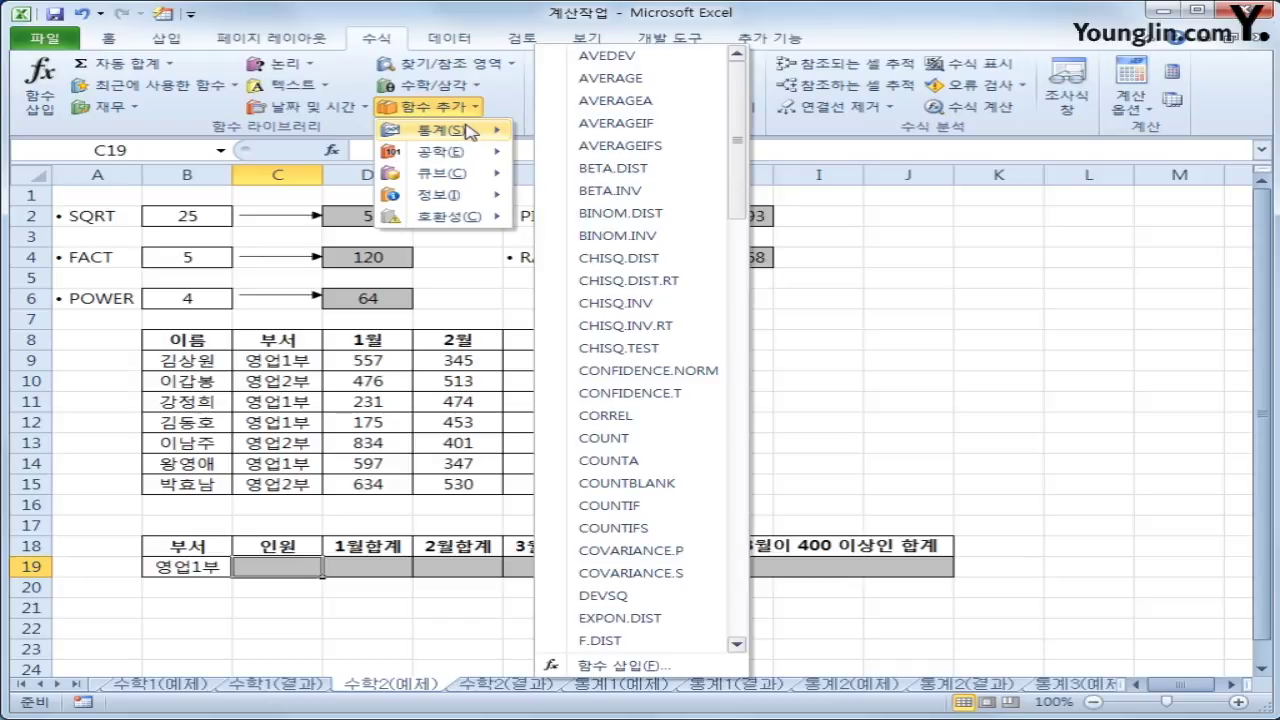
click(660, 512)
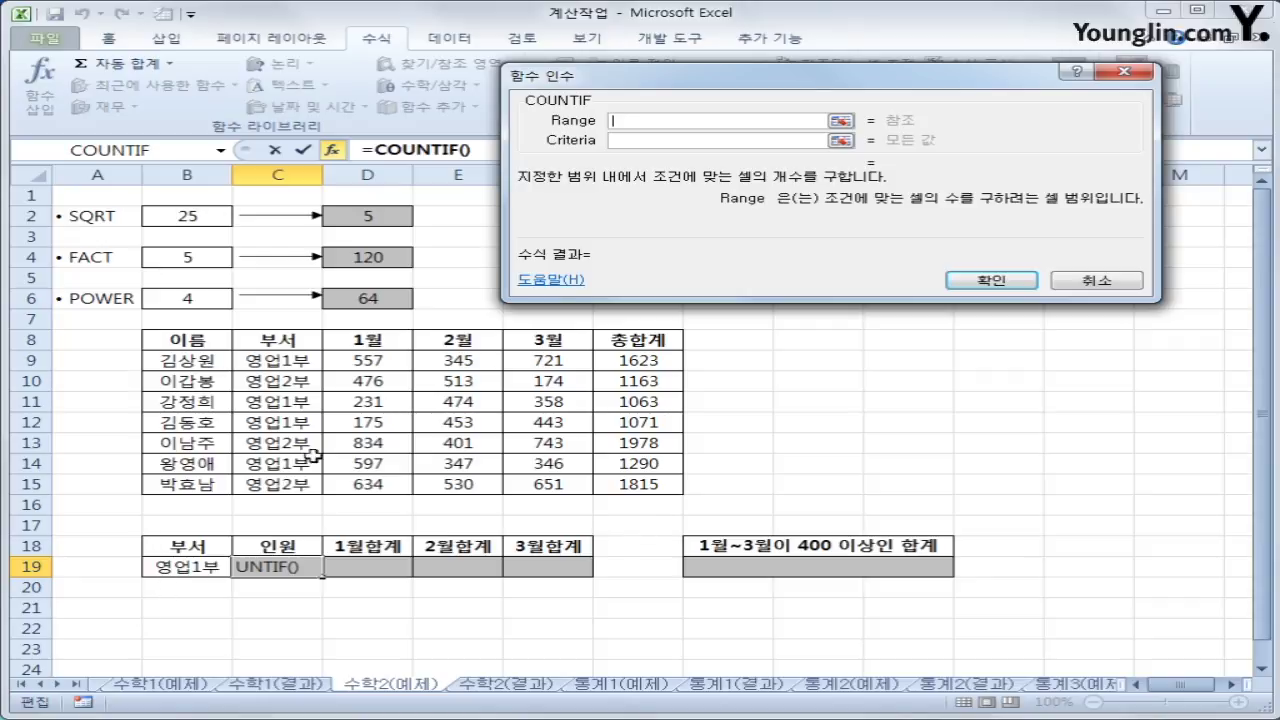
drag(284, 360, 288, 483)
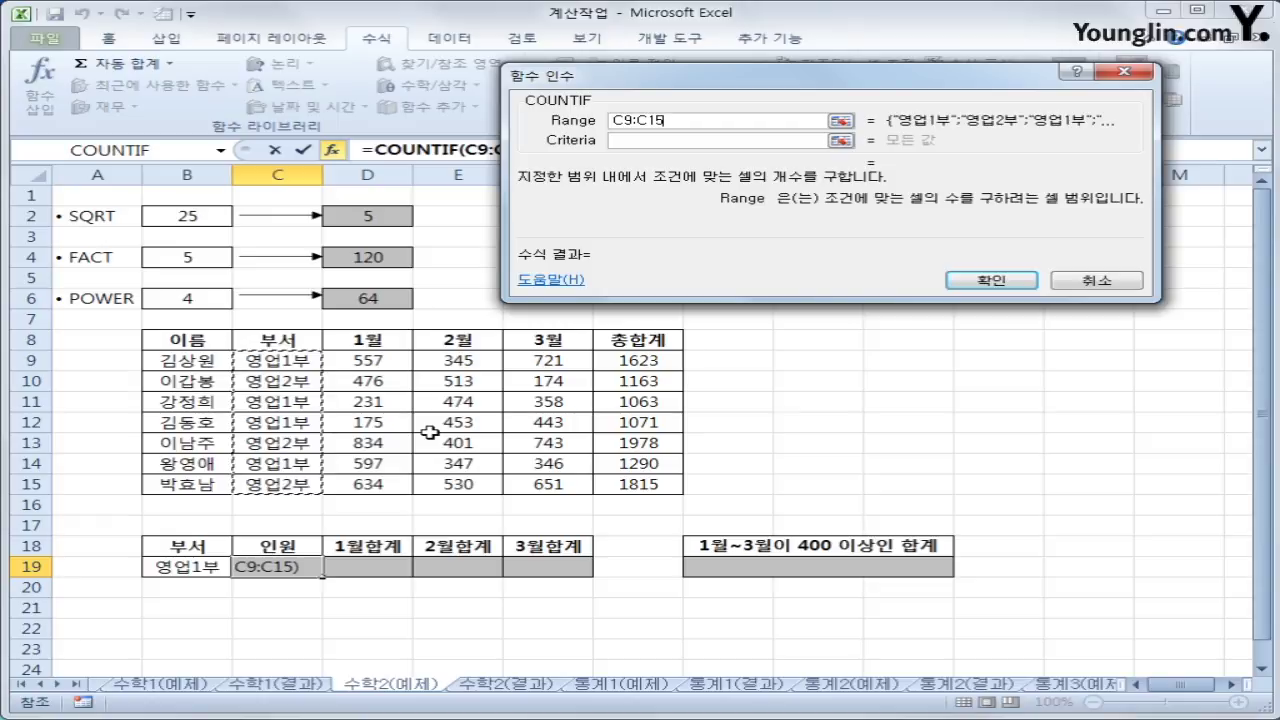
click(641, 139)
click(203, 560)
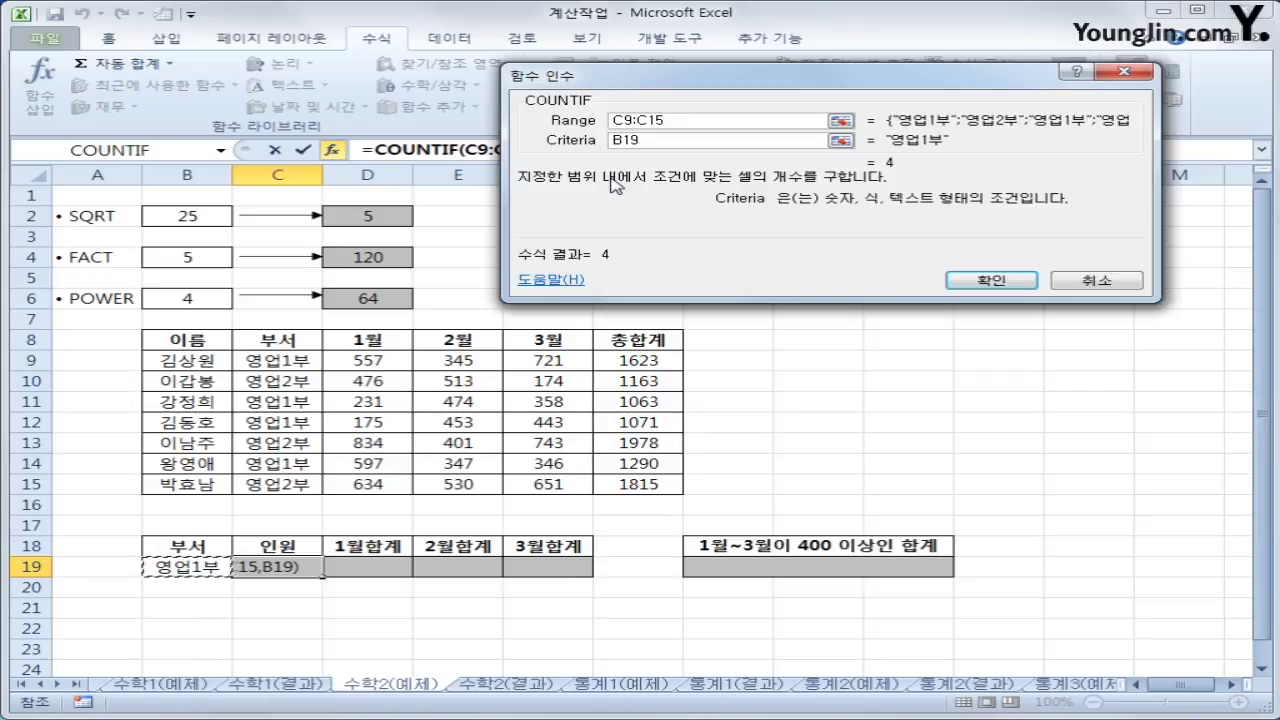
click(985, 283)
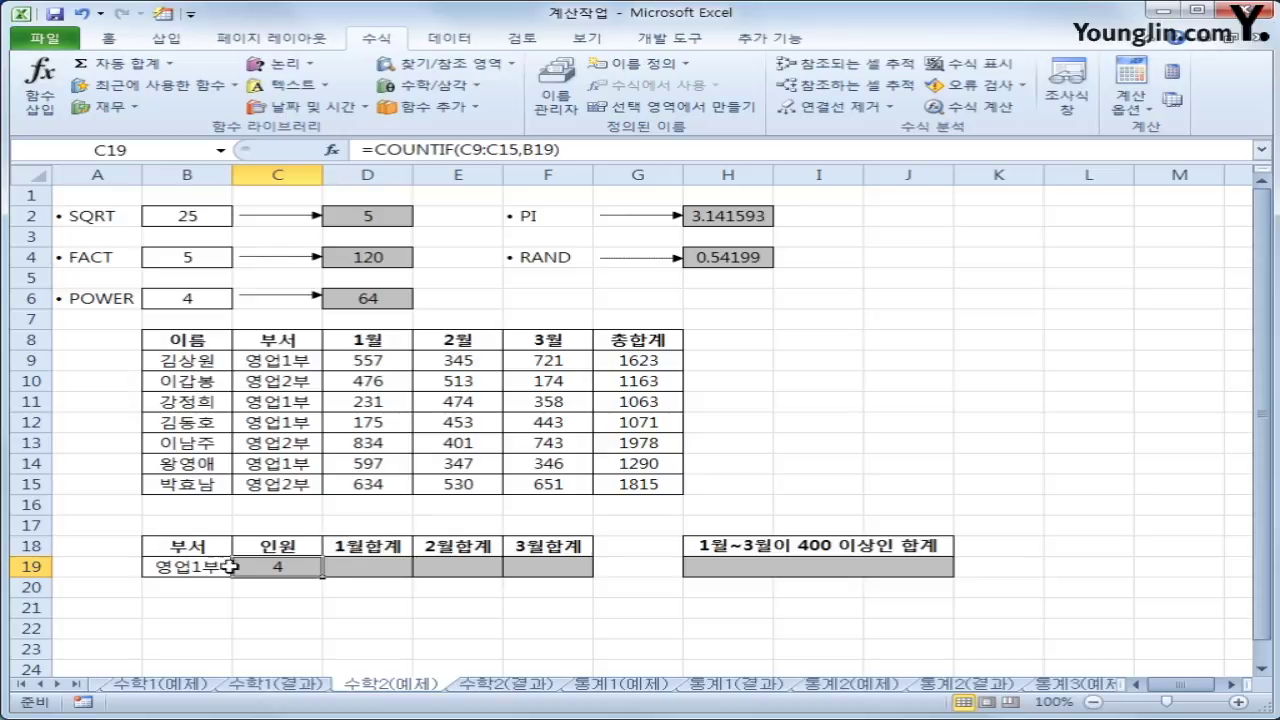
- Check the 영업1부 entries in the 부서 column at C9, C11, C12 and C14
click(291, 365)
click(289, 399)
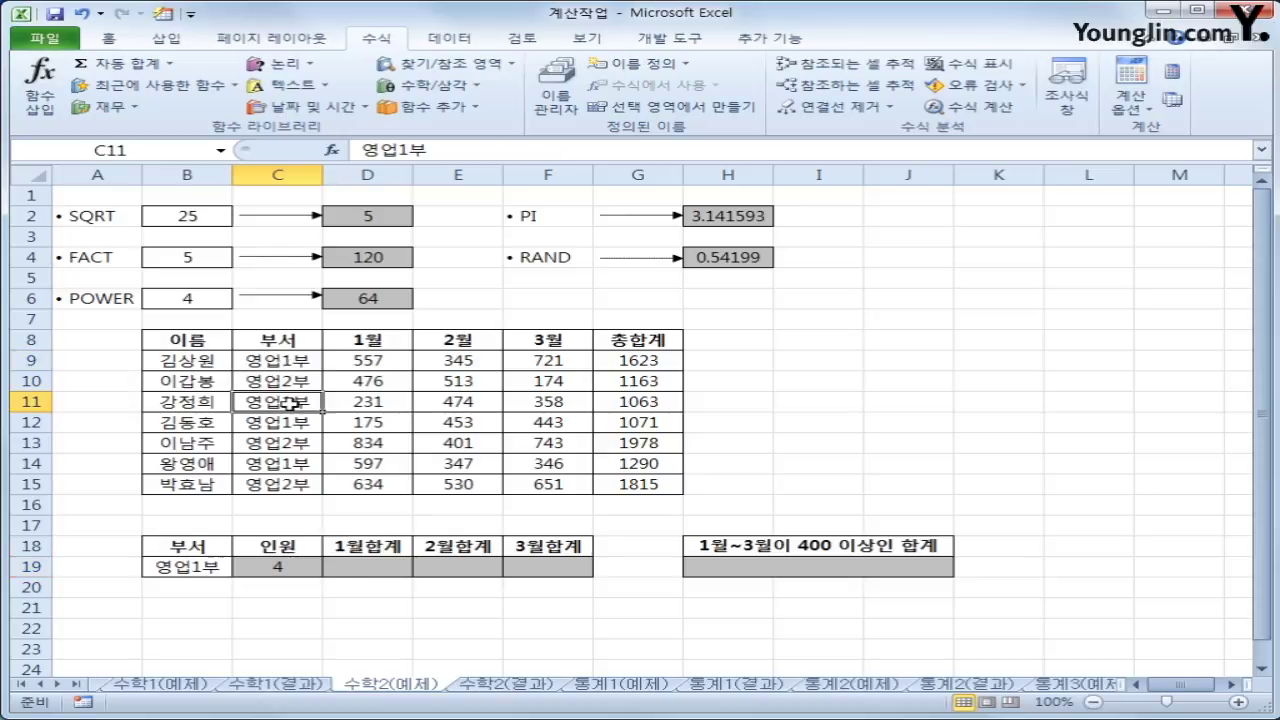
click(296, 425)
click(293, 464)
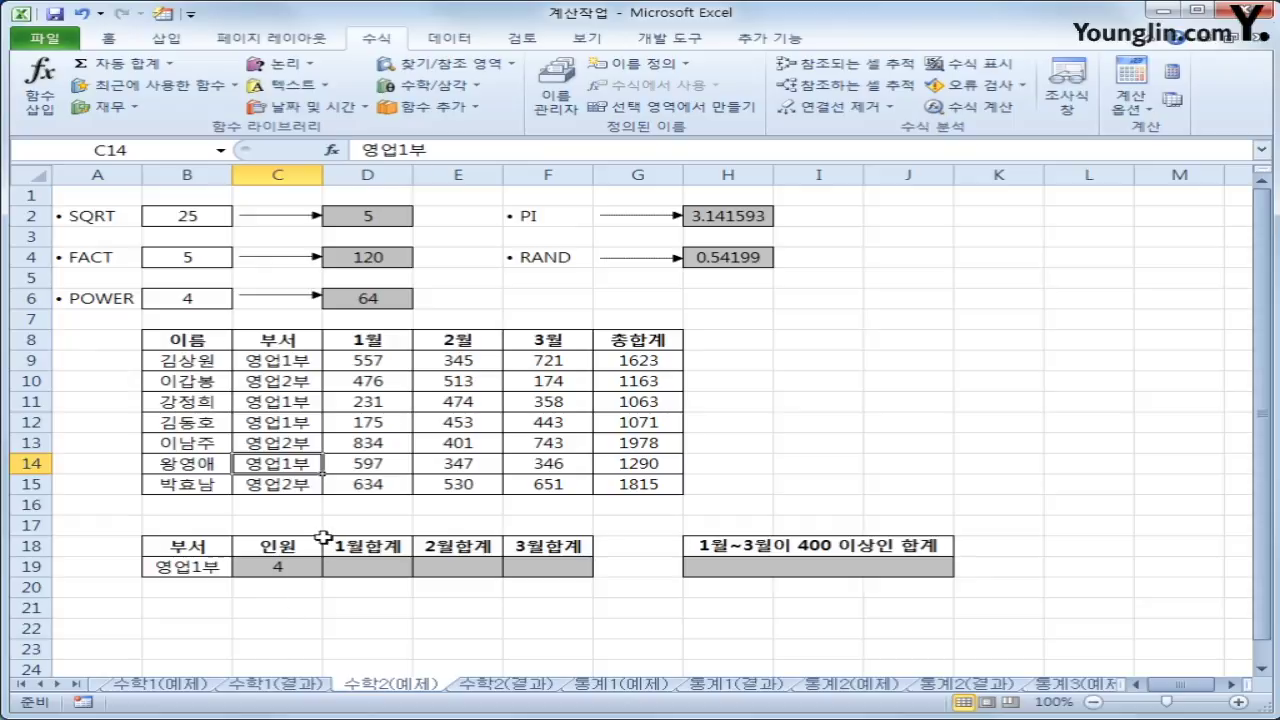
- Examine the 부서, 인원 and monthly total cells of the summary table in B18:F19
click(359, 564)
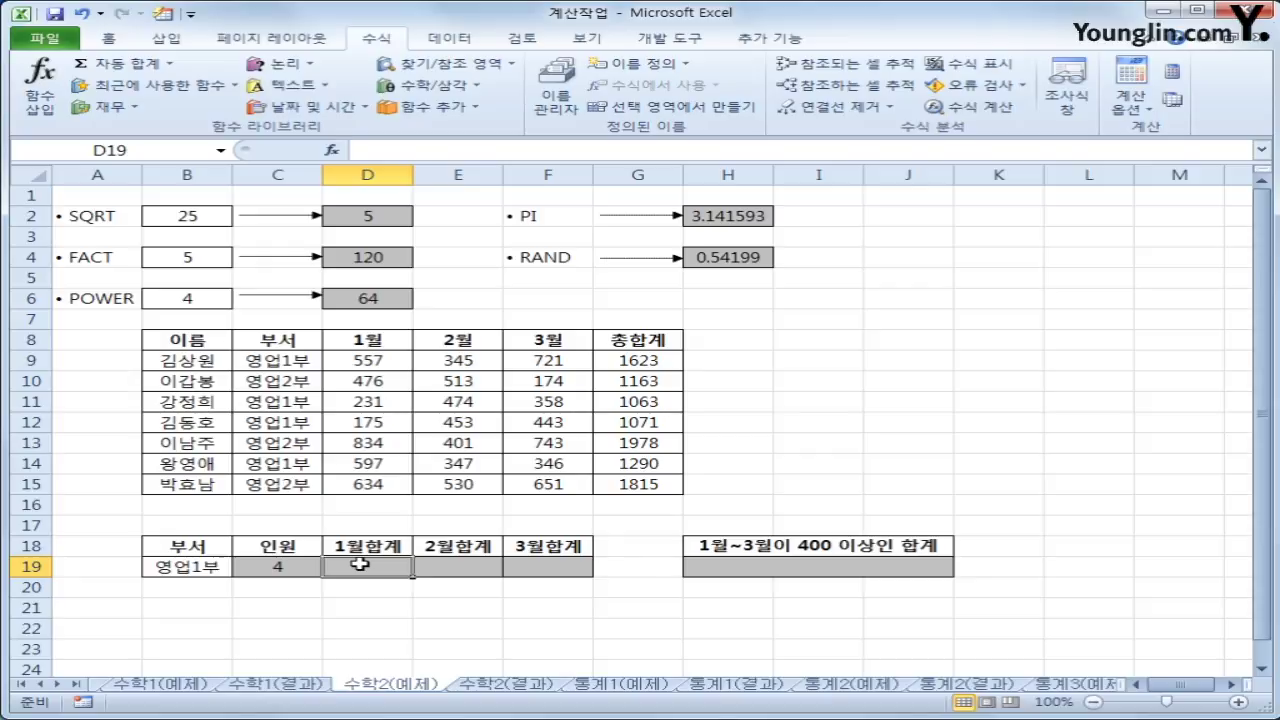
click(282, 572)
click(349, 567)
click(383, 546)
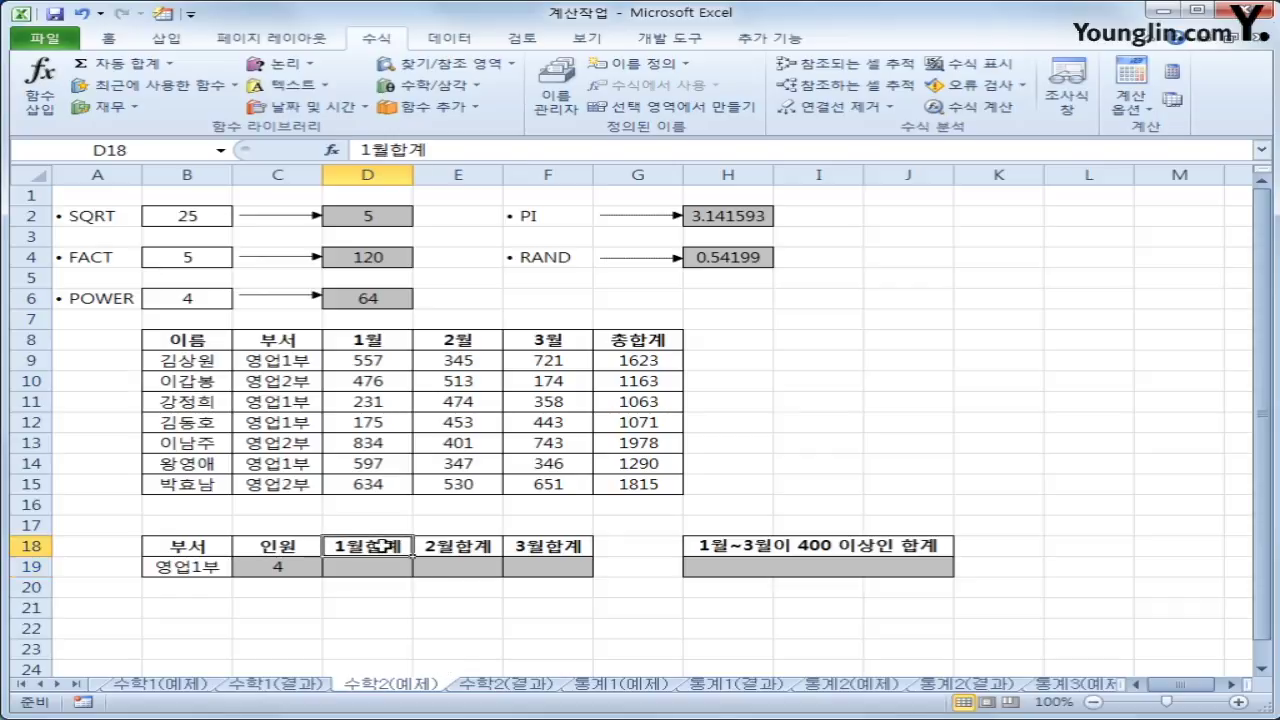
click(448, 546)
click(527, 546)
click(368, 572)
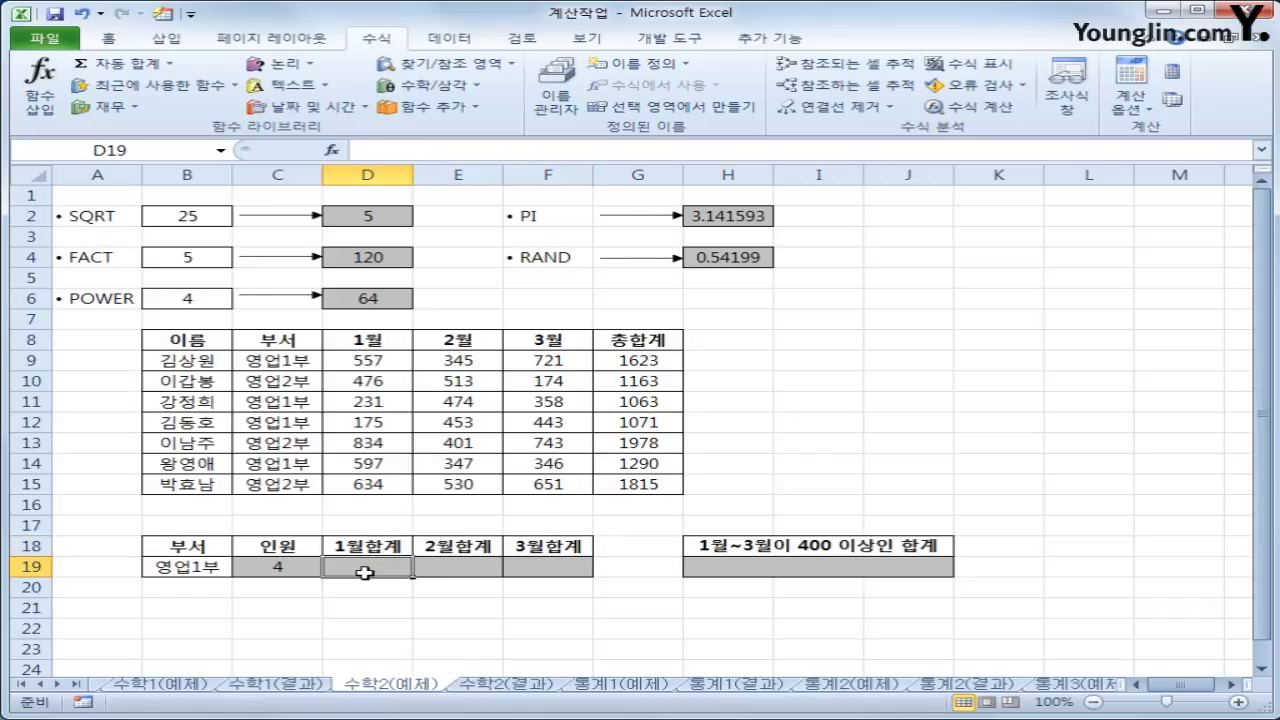
click(188, 568)
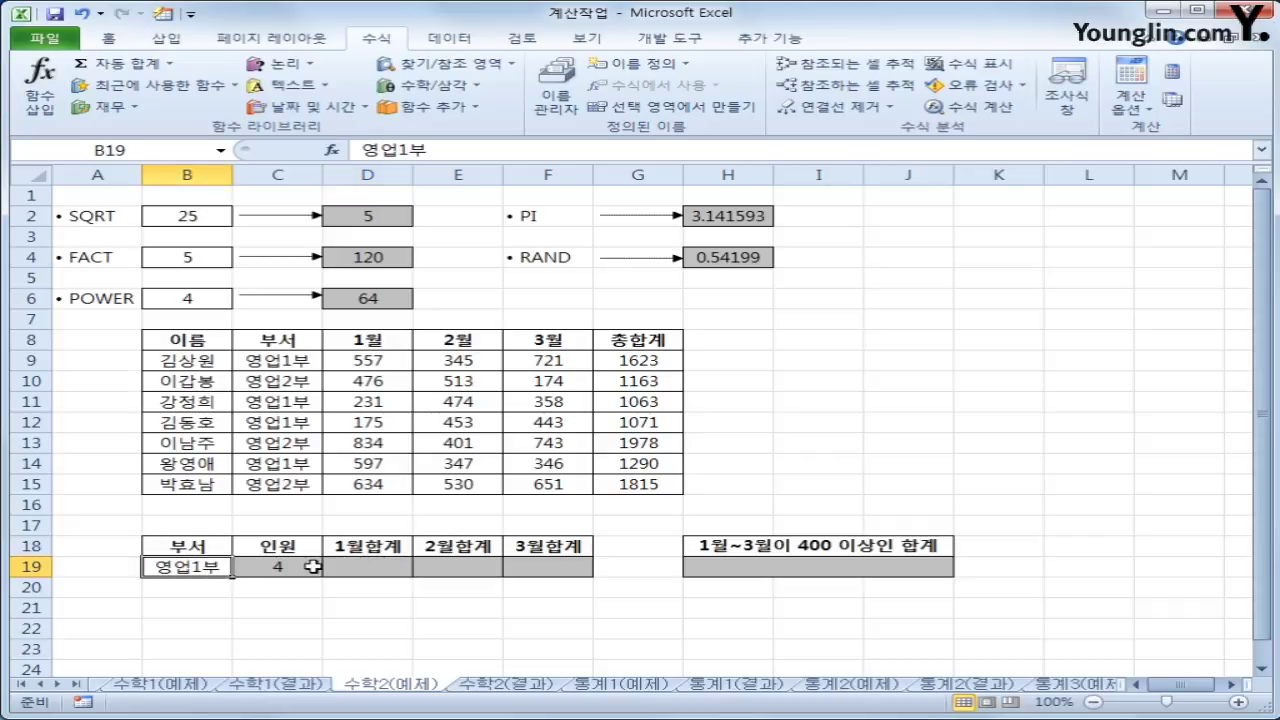
- Insert the SUMIF function in D19 with C9:C15 as Range, B19 as Criteria and D9:D15 as Sum_range
click(359, 563)
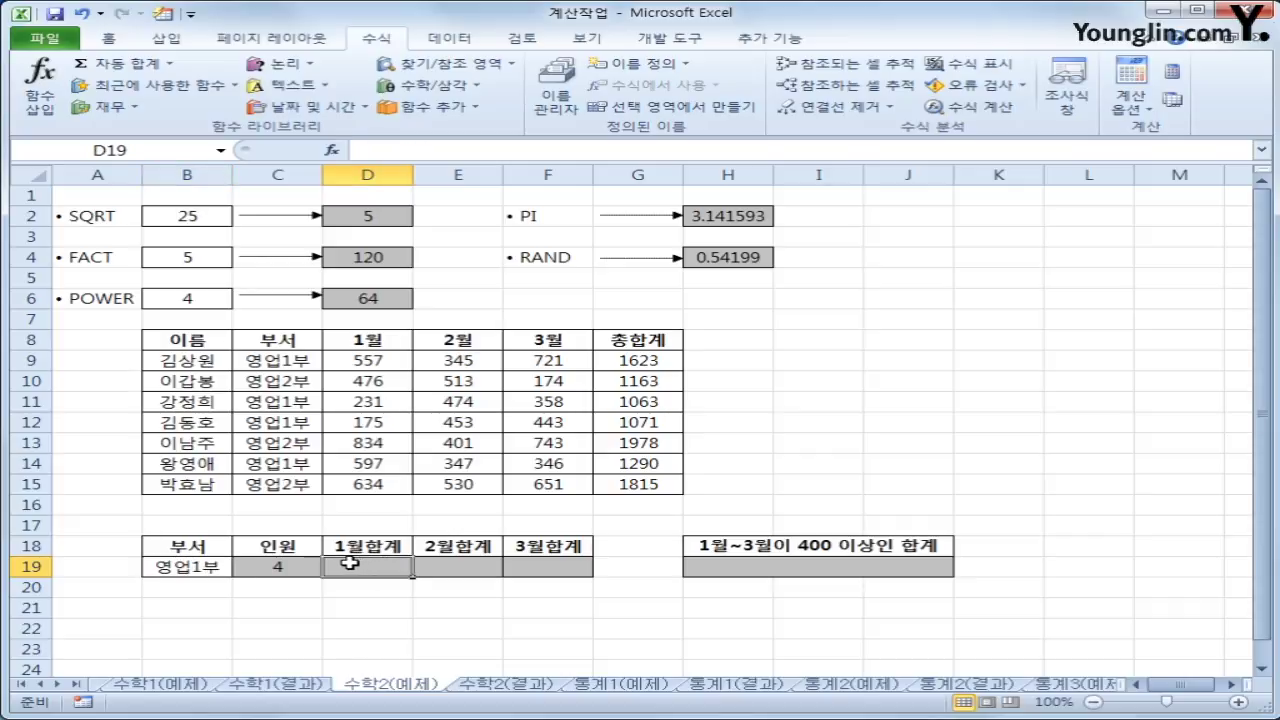
click(430, 85)
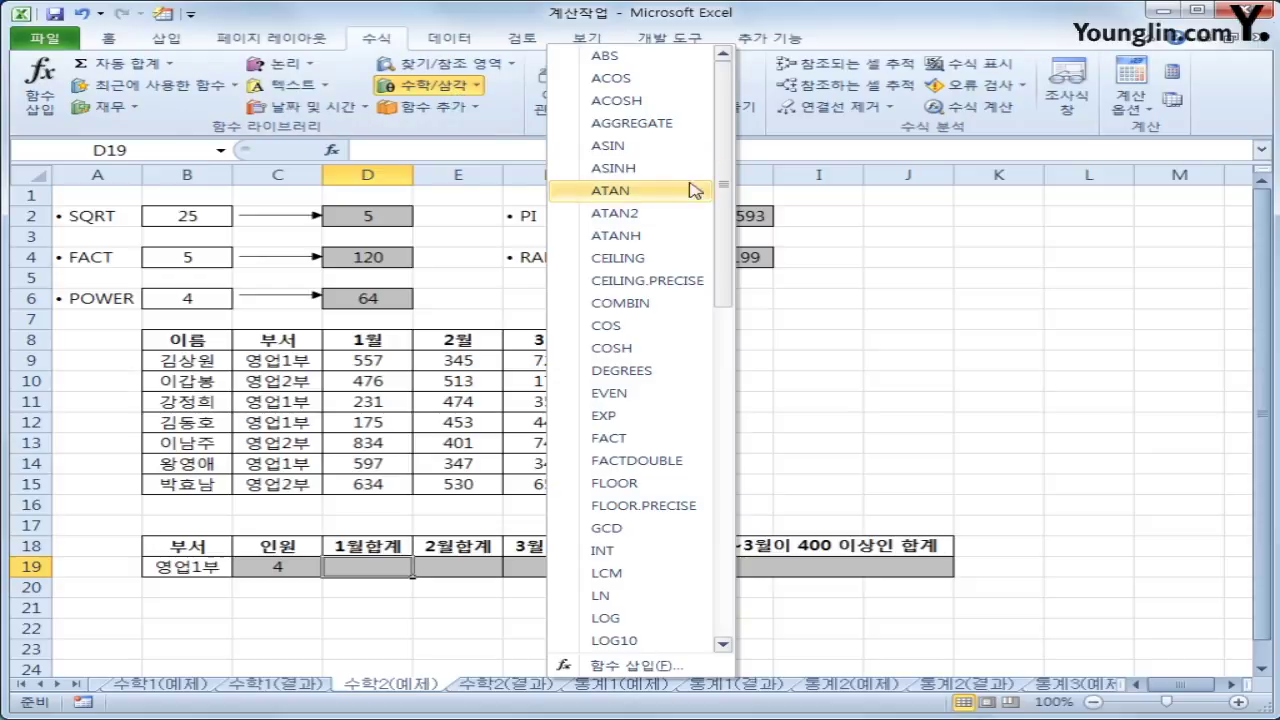
scroll(720, 330, down, 10)
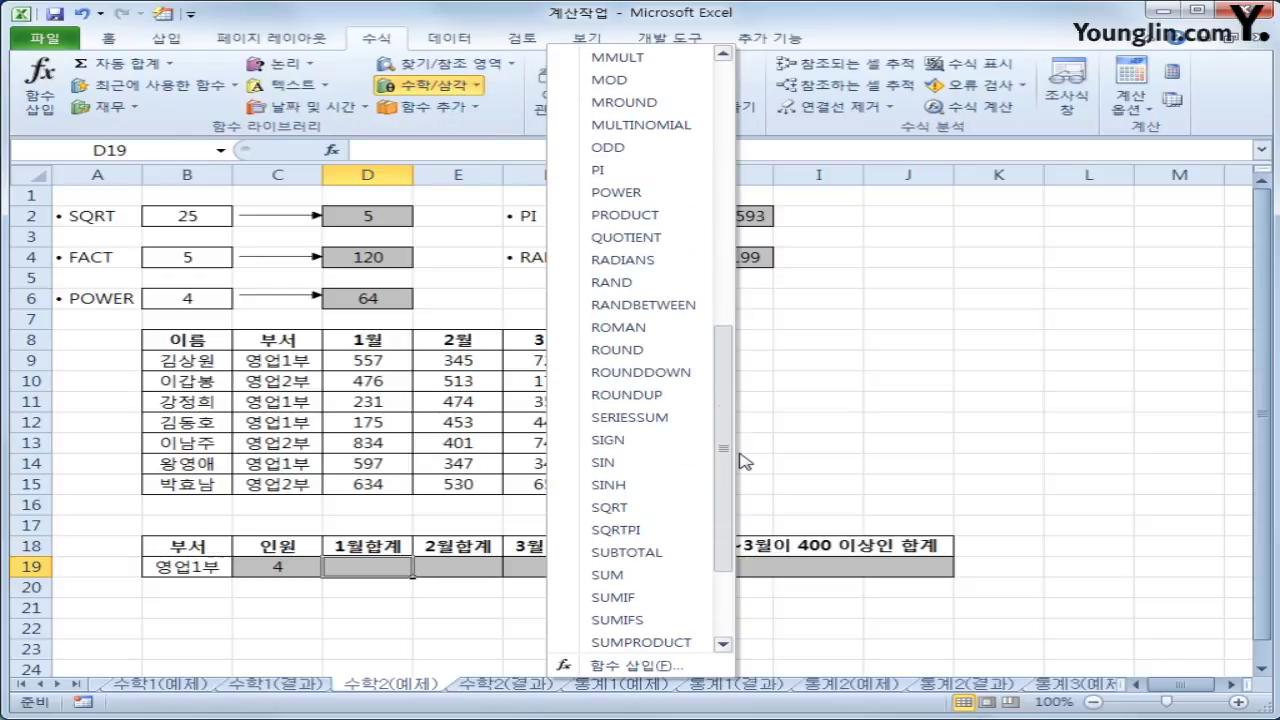
click(695, 601)
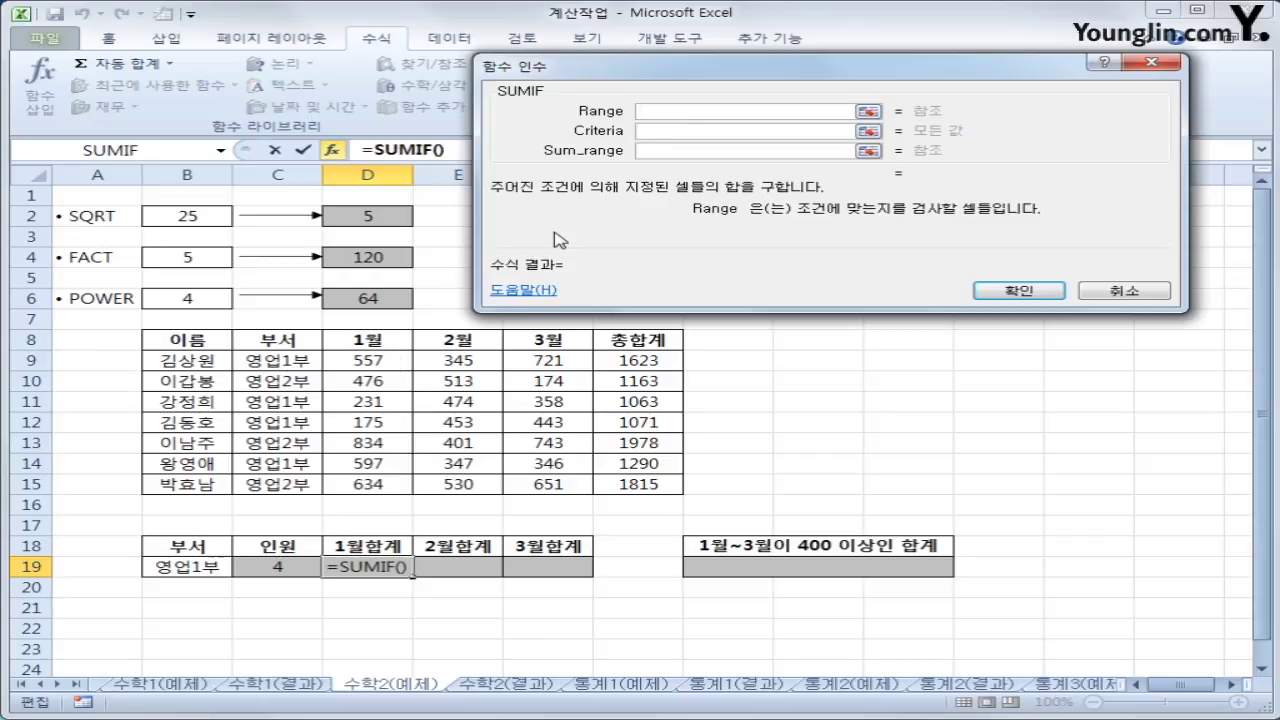
drag(300, 360, 285, 490)
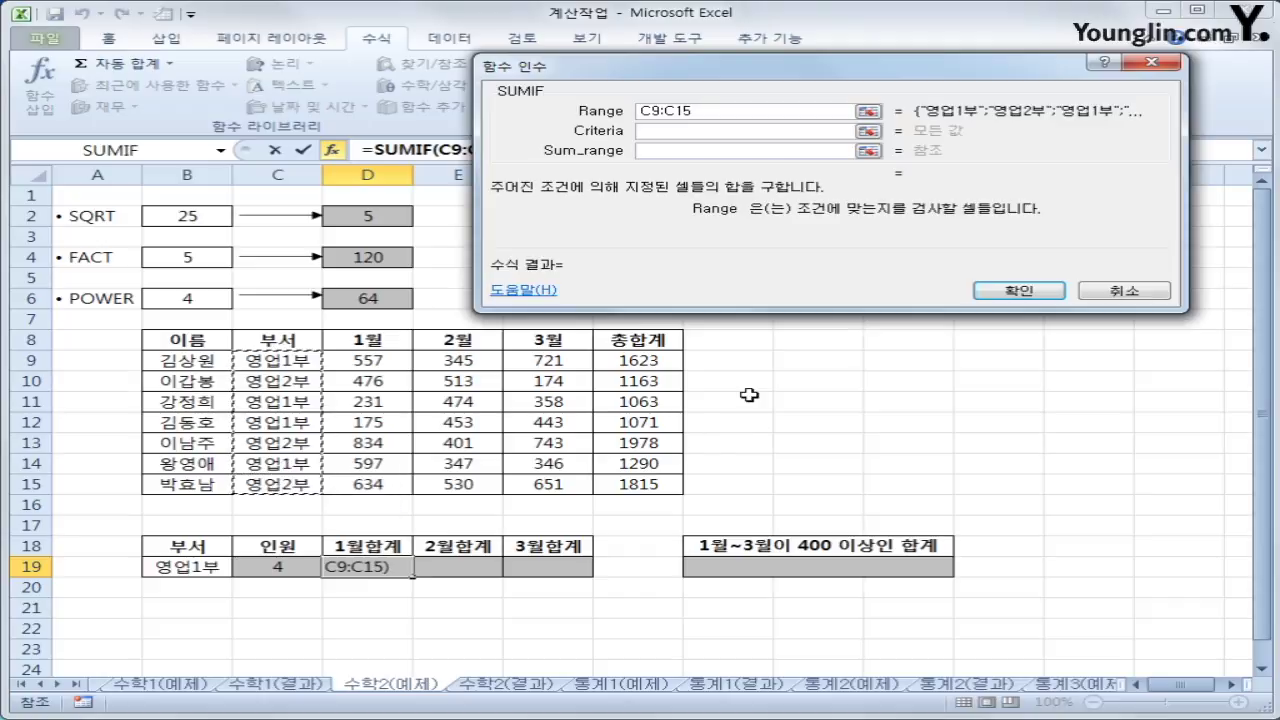
click(668, 130)
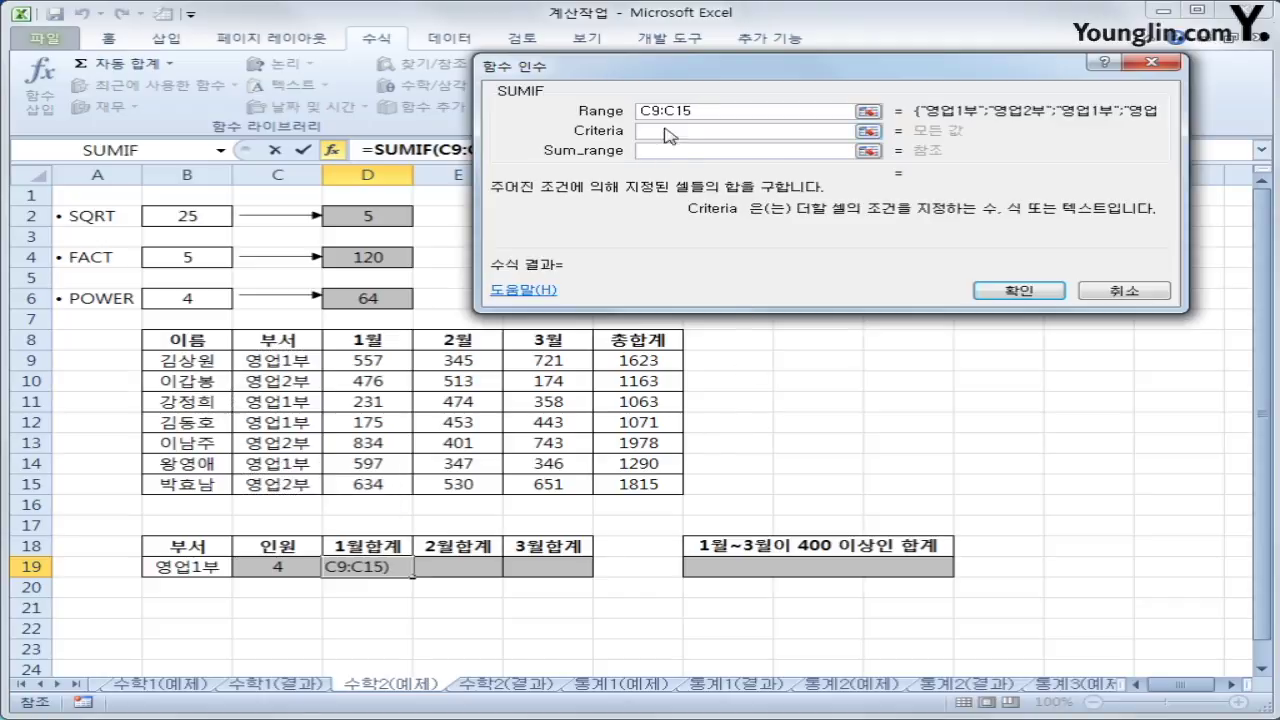
click(211, 566)
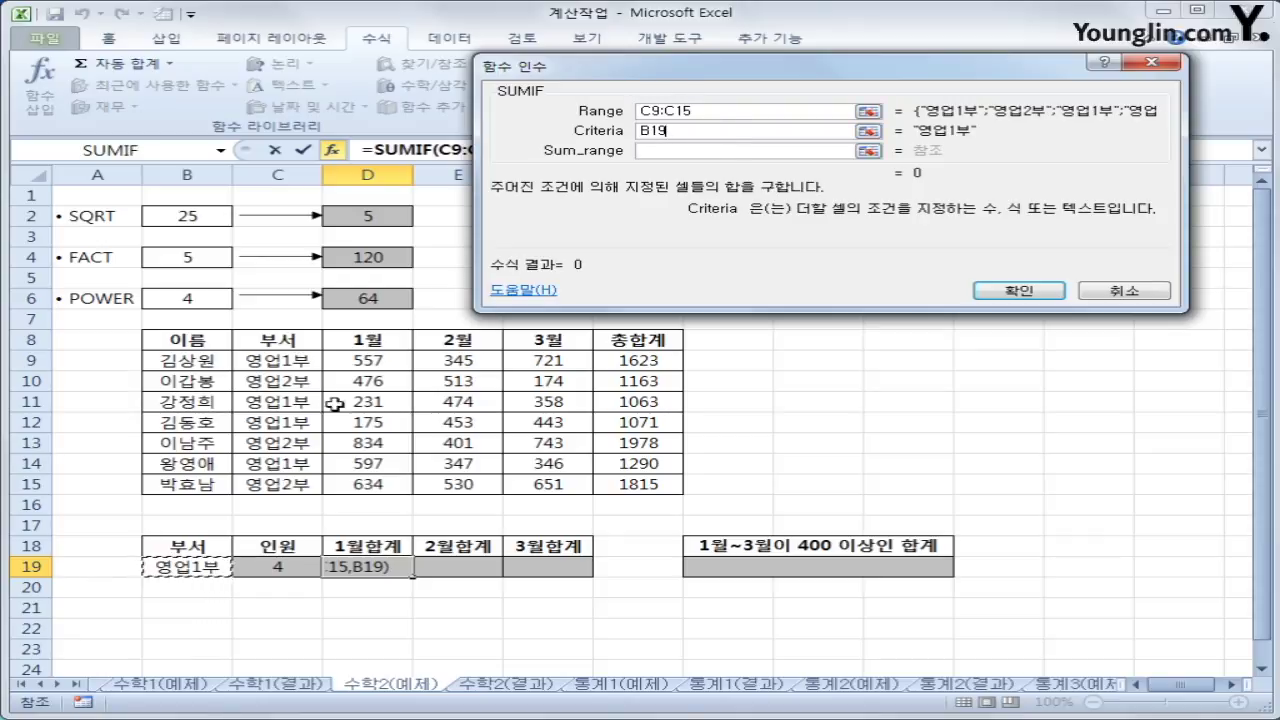
click(640, 152)
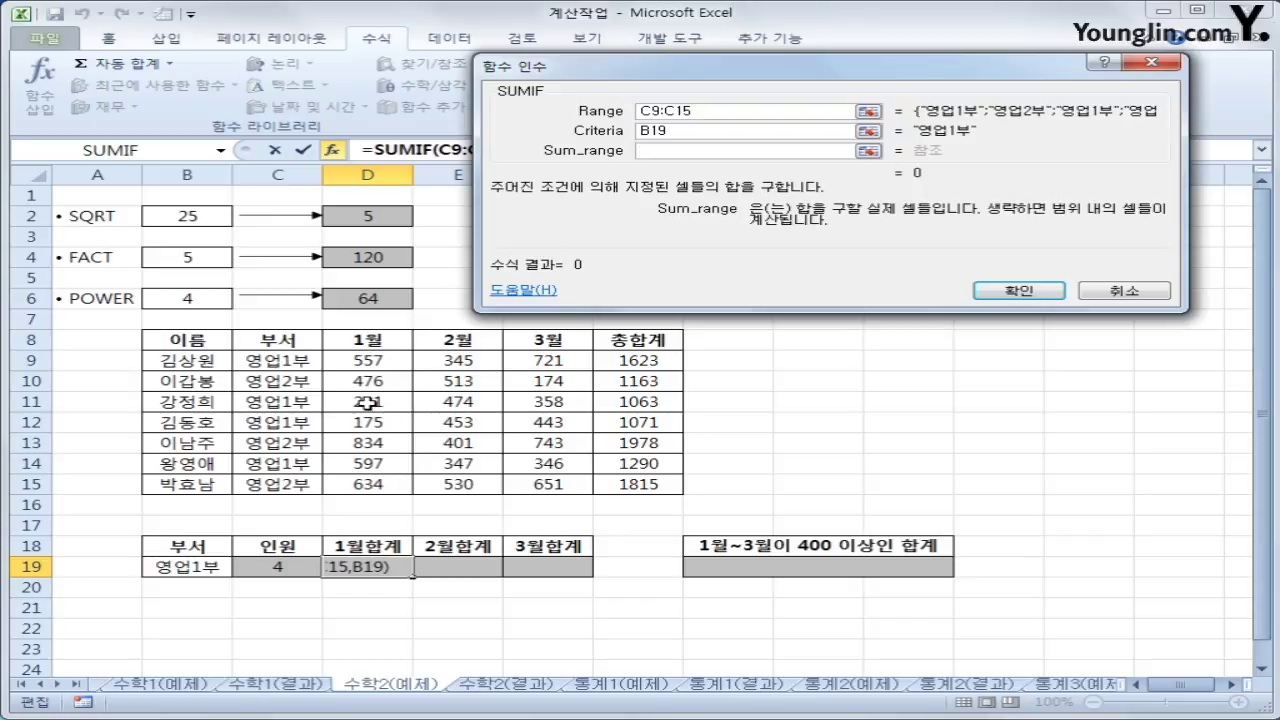
drag(366, 361, 449, 484)
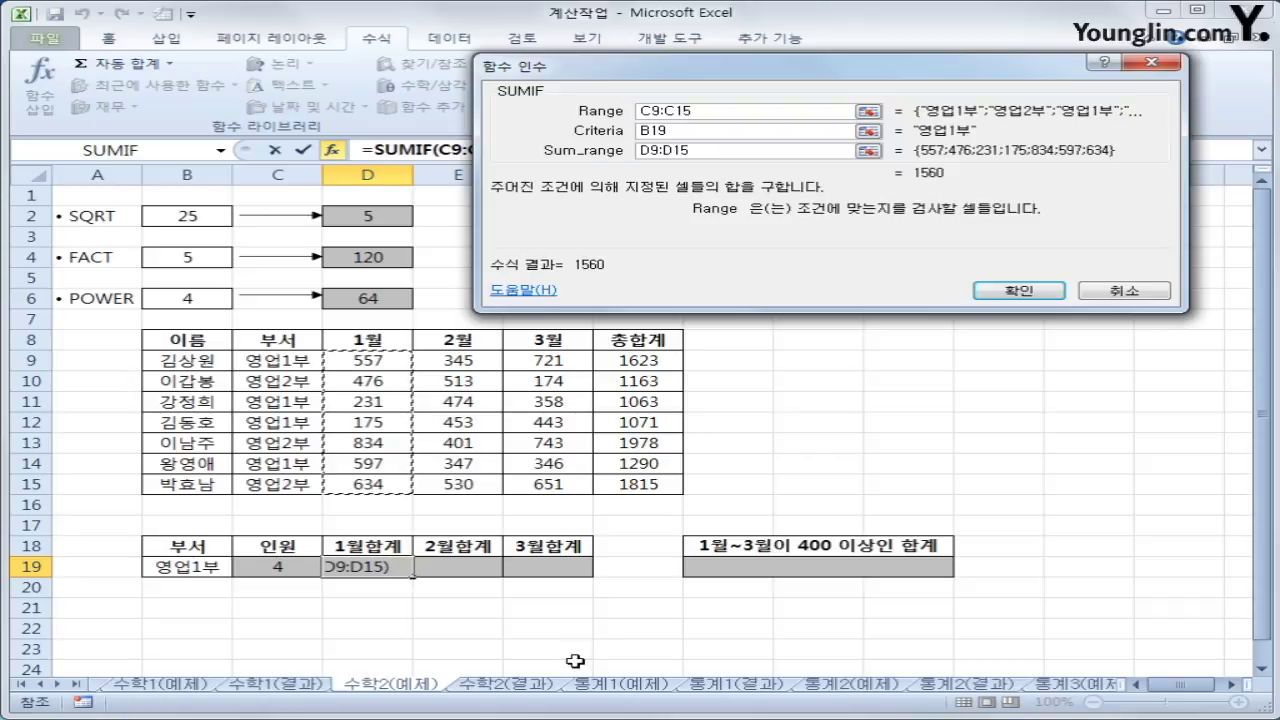
mouse_move(528, 141)
mouse_down()
mouse_move(716, 162)
mouse_move(610, 133)
mouse_move(549, 146)
mouse_up()
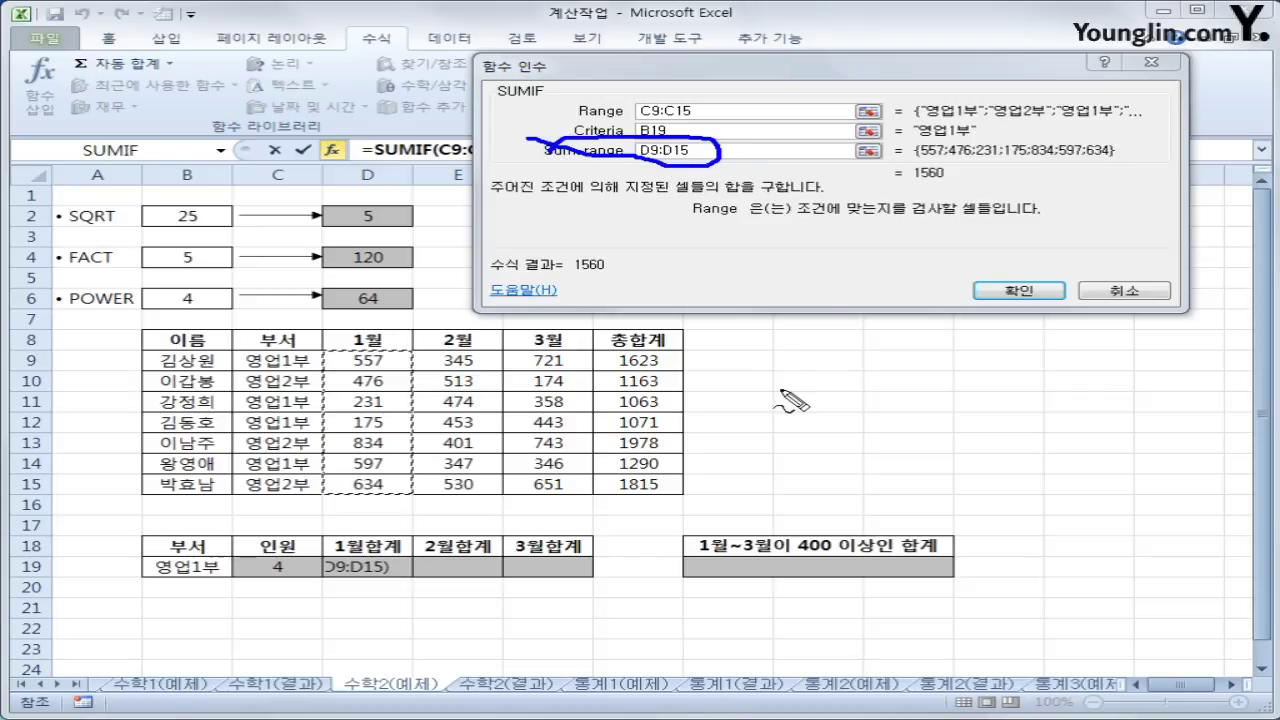
key(Escape)
click(1006, 294)
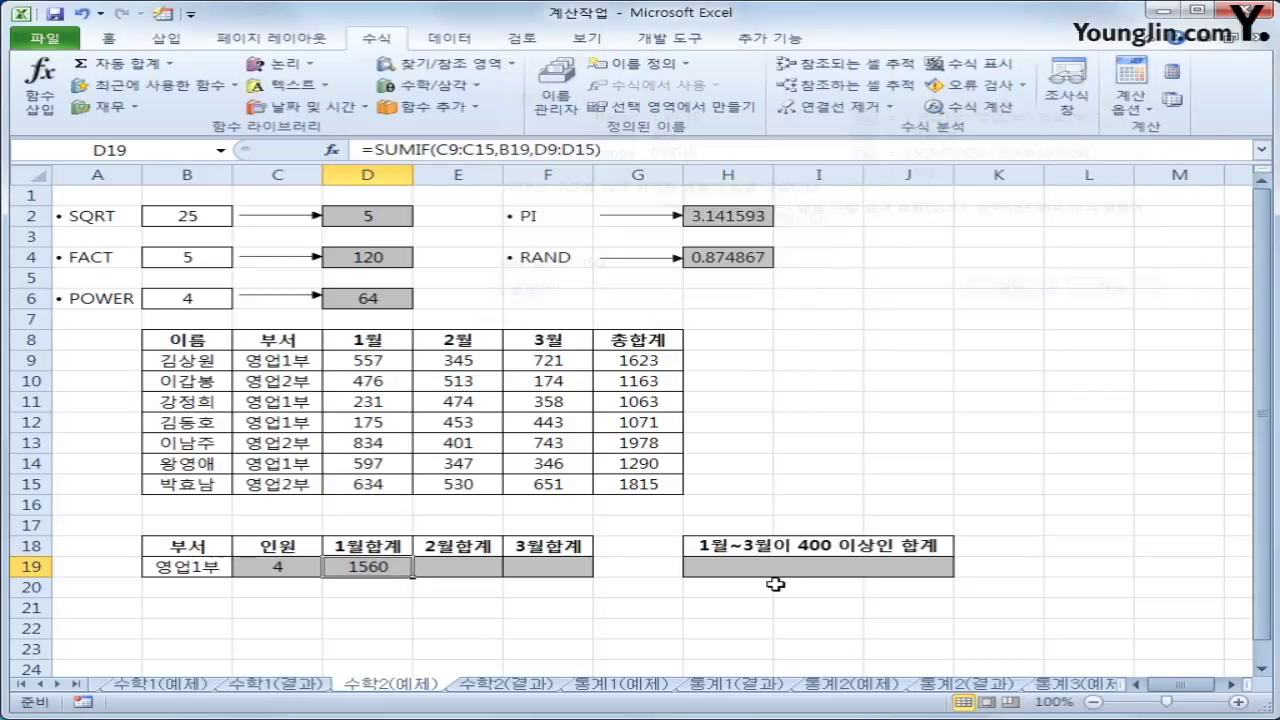
- Insert the SUMIF function in E19 with C9:C15 as Range, B19 as Criteria and E9:E15 as Sum_range
click(438, 568)
click(430, 85)
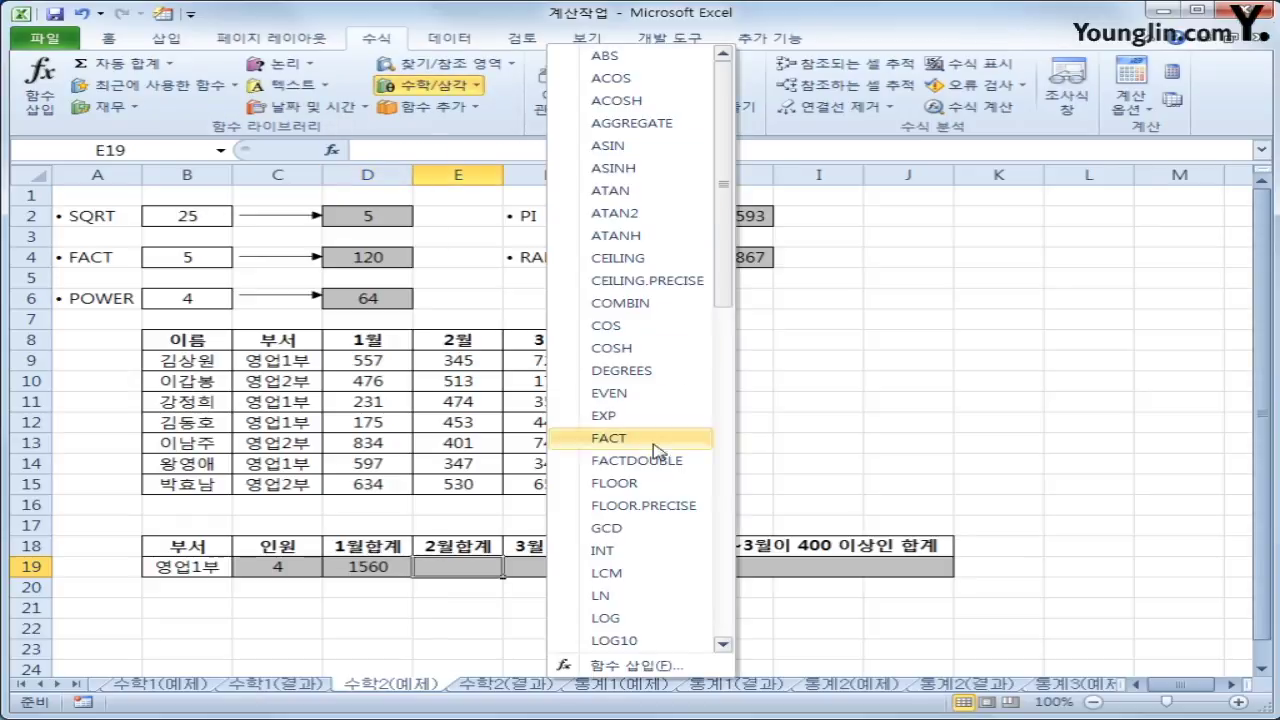
drag(728, 257, 724, 530)
click(684, 610)
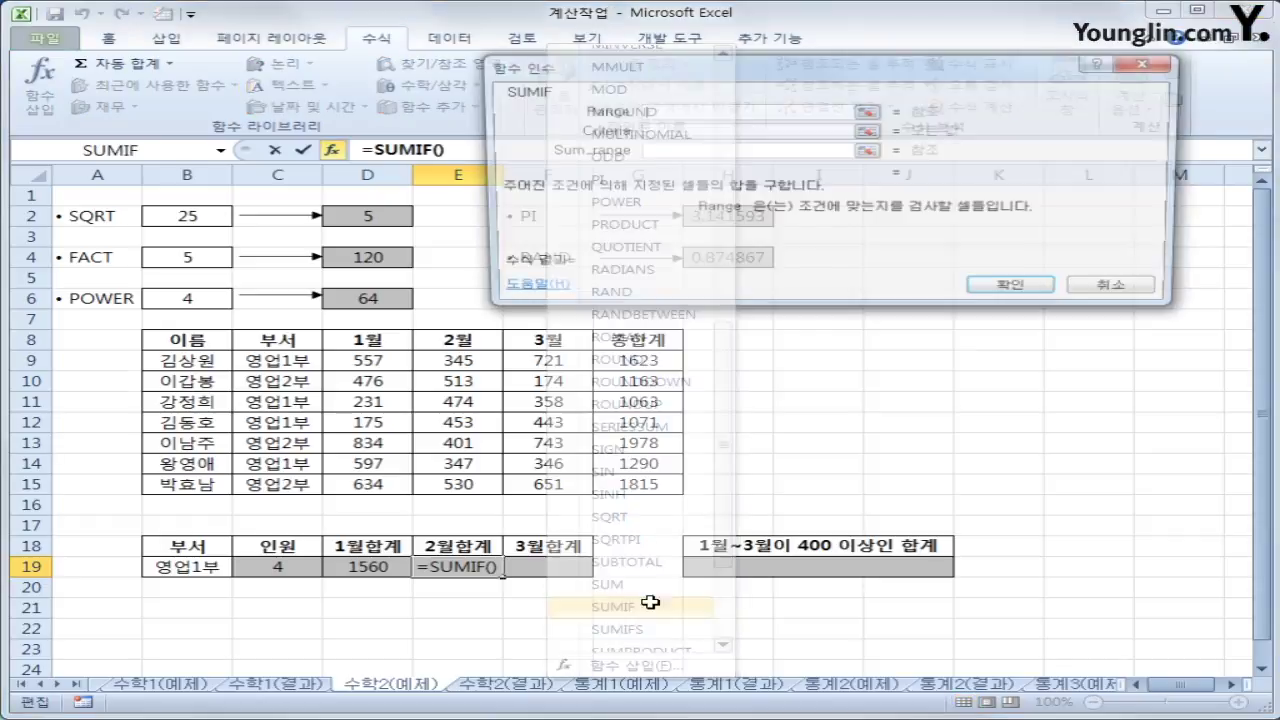
drag(262, 362, 278, 486)
click(660, 150)
click(662, 131)
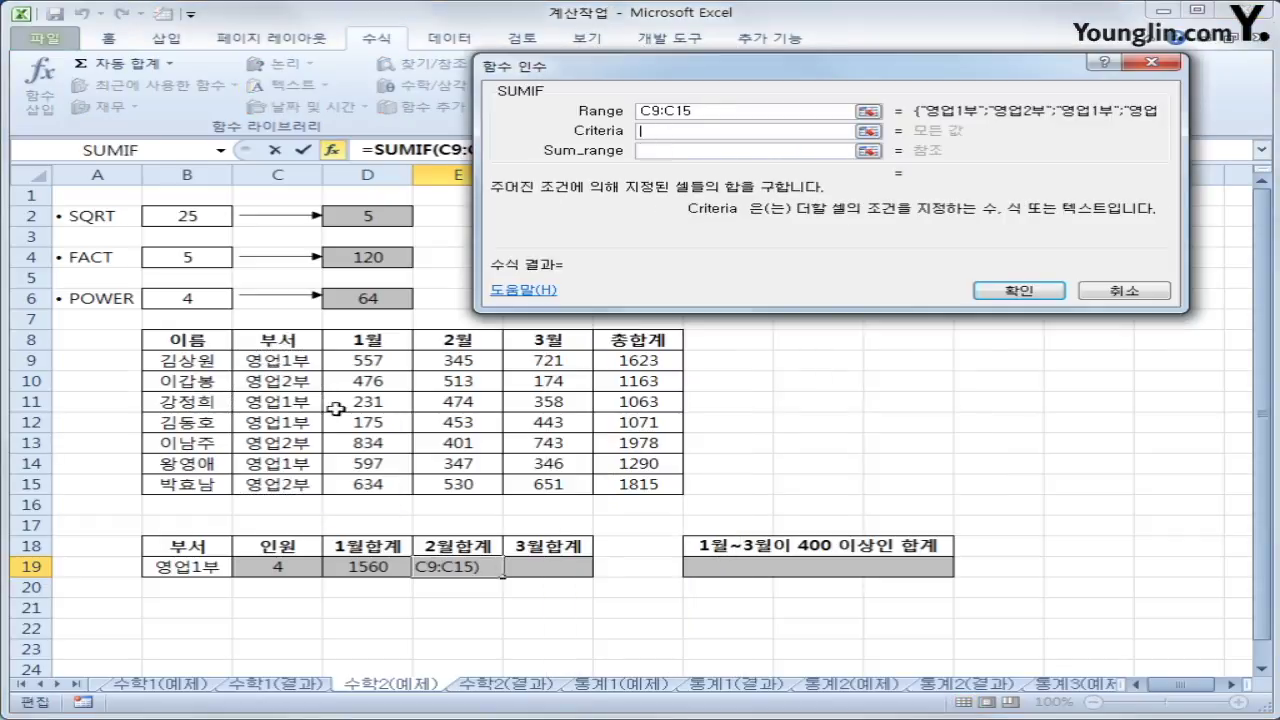
click(196, 568)
drag(465, 368, 462, 482)
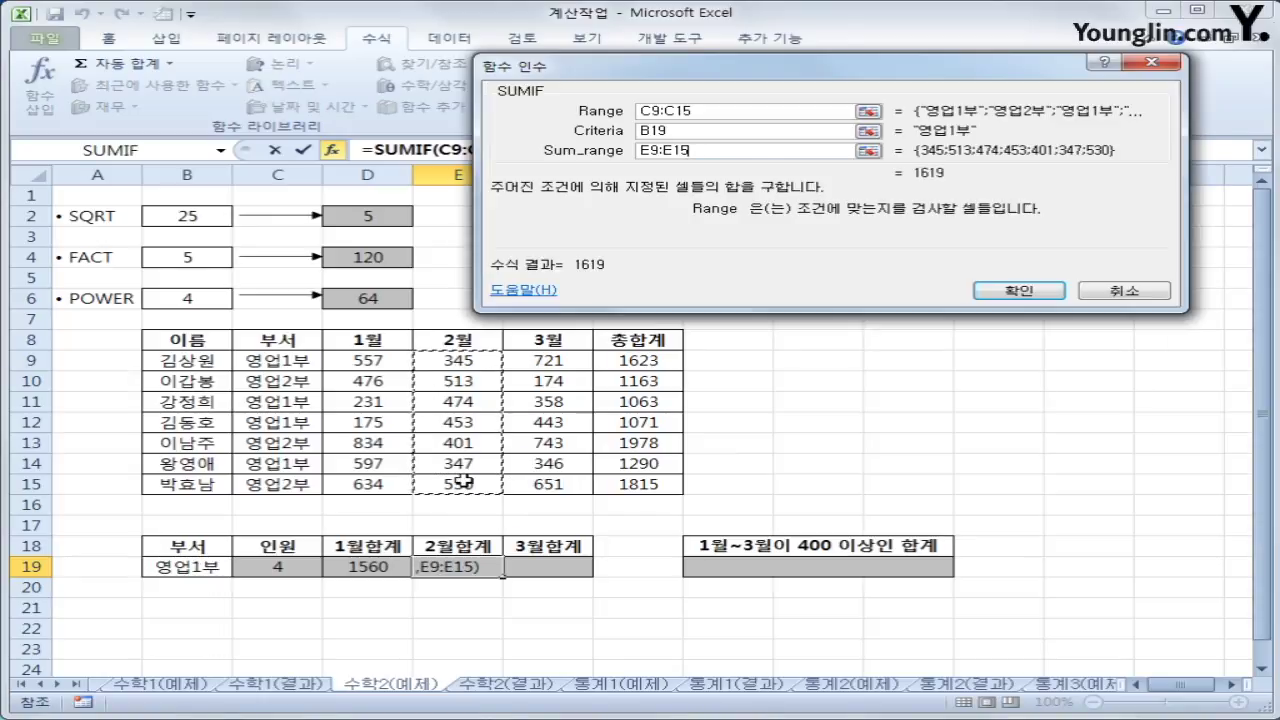
click(1015, 290)
- Insert the SUMIF function in F19 with C9:C15 as Range, B19 as Criteria and F9:F15 as Sum_range
click(553, 567)
click(430, 85)
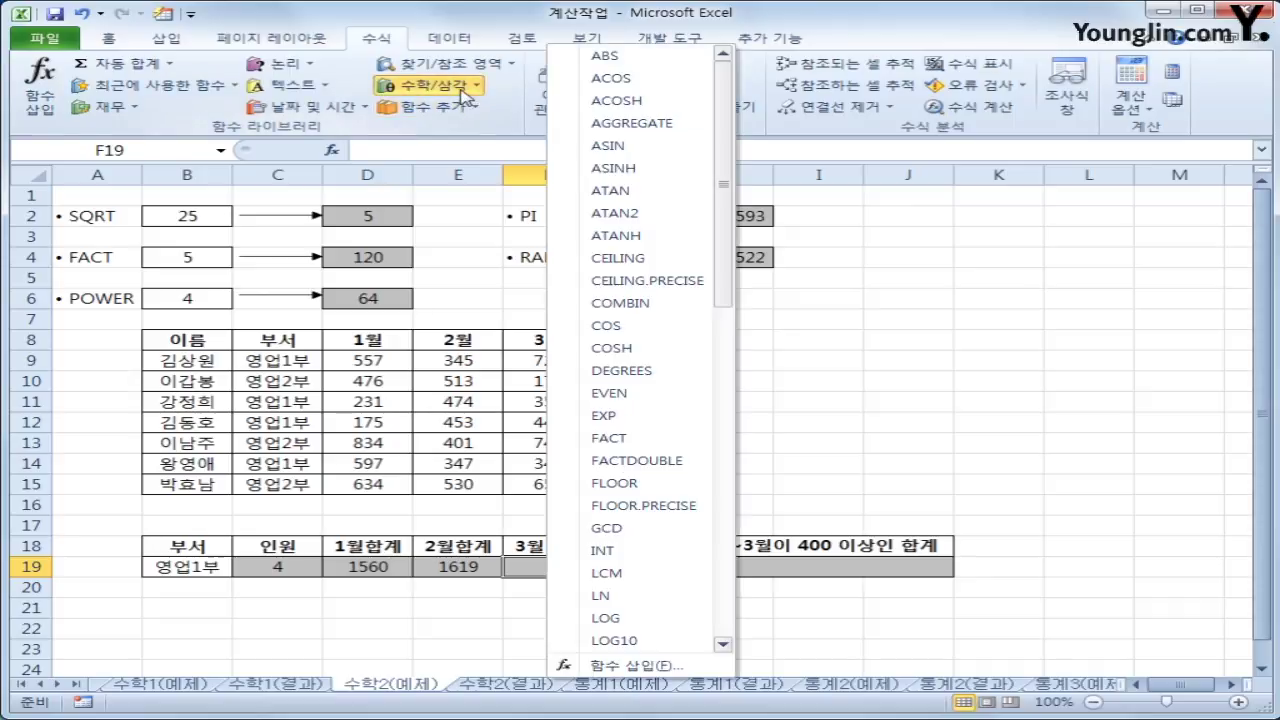
drag(724, 158, 725, 471)
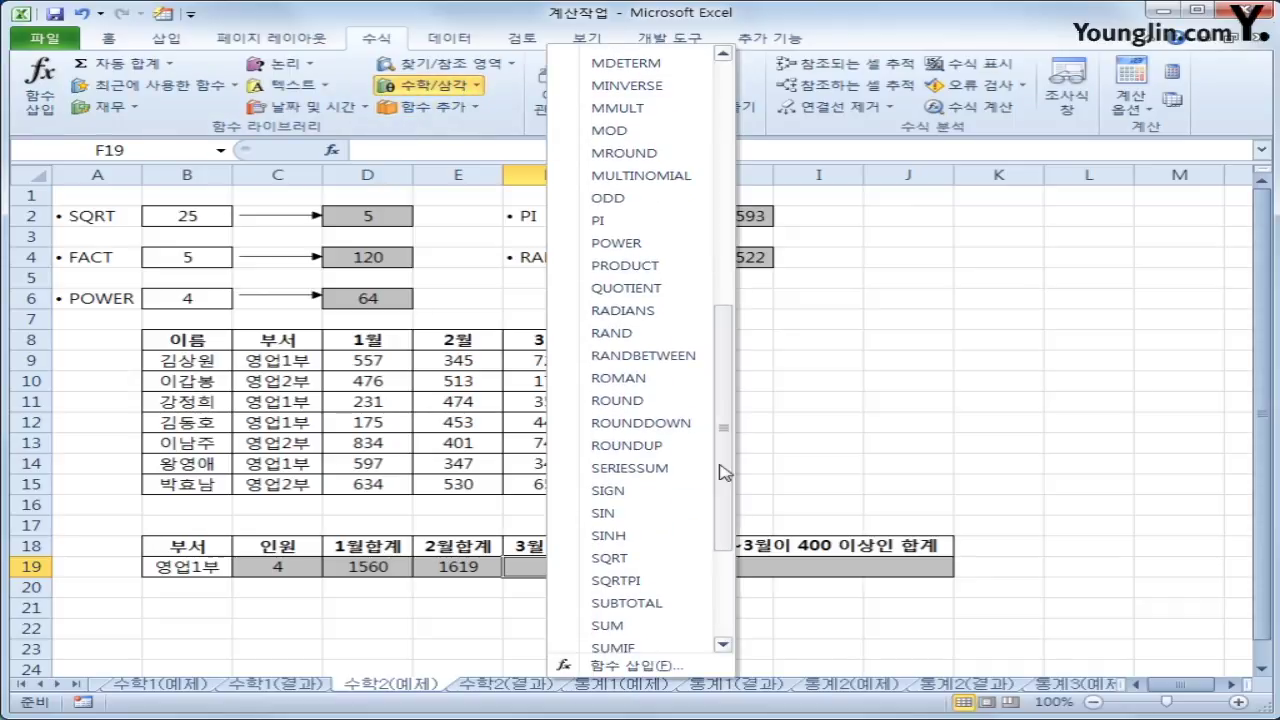
click(610, 646)
drag(305, 356, 285, 488)
click(652, 131)
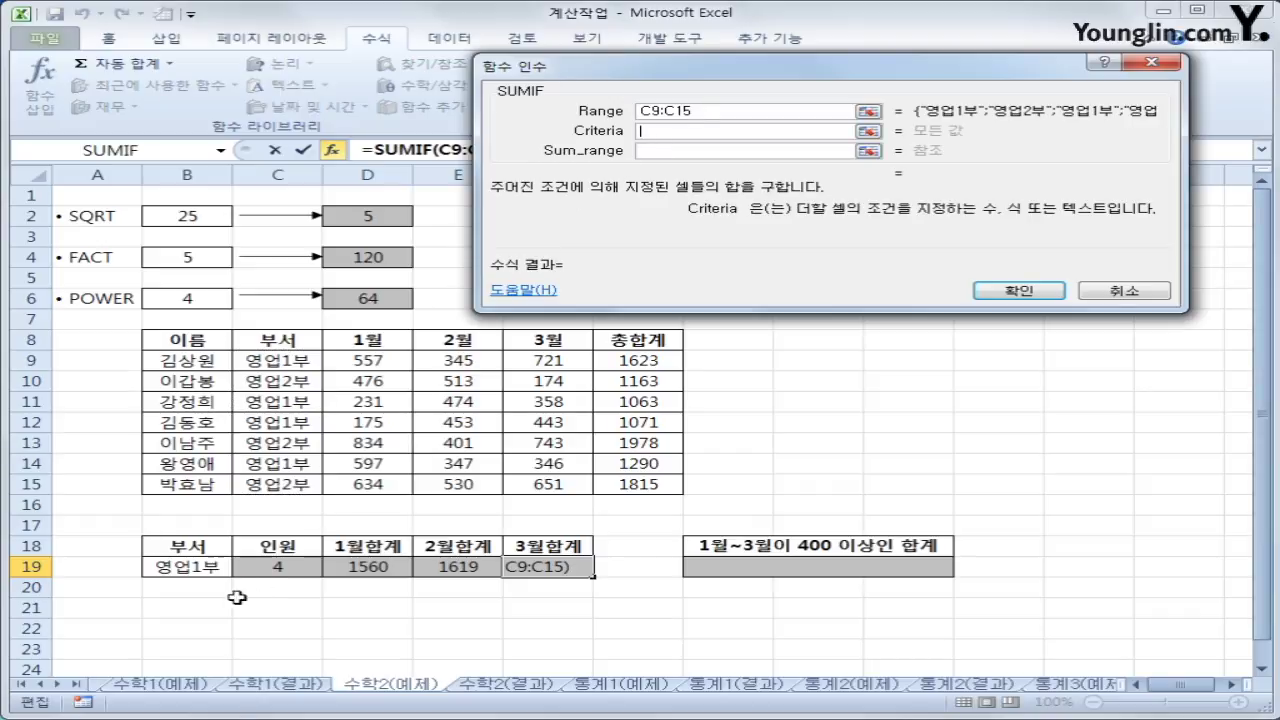
click(190, 567)
click(666, 152)
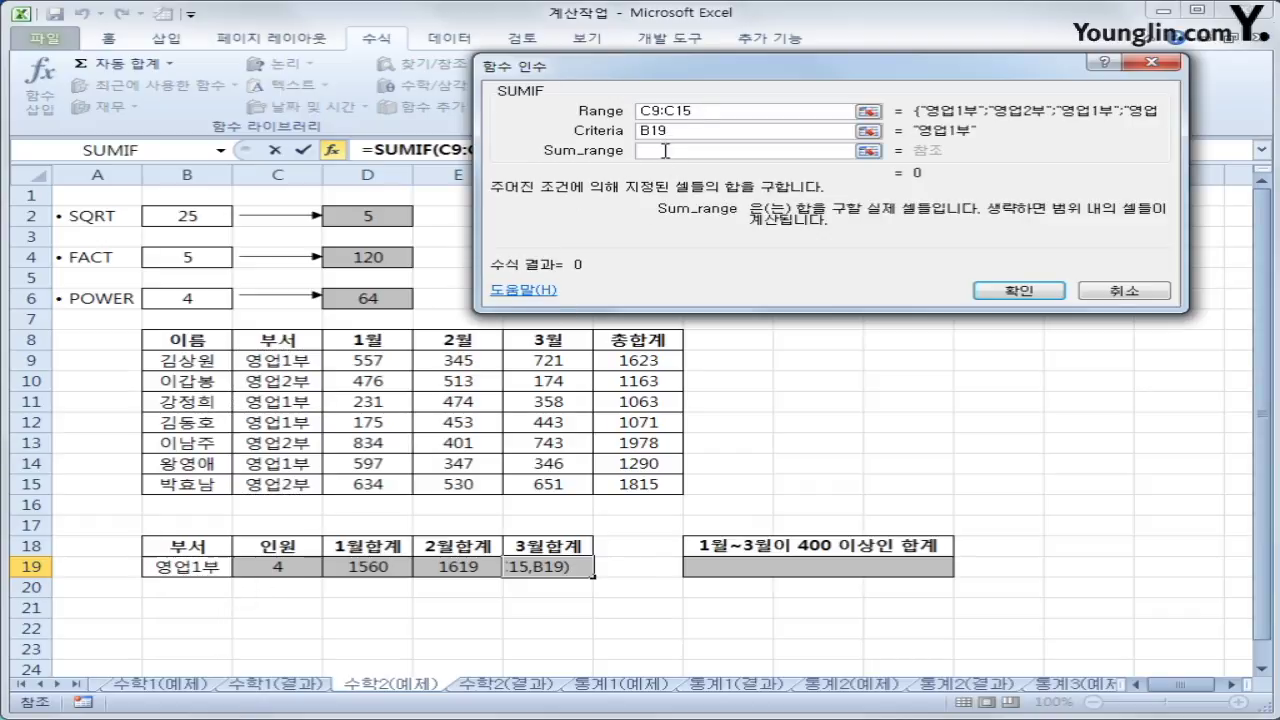
drag(565, 363, 557, 487)
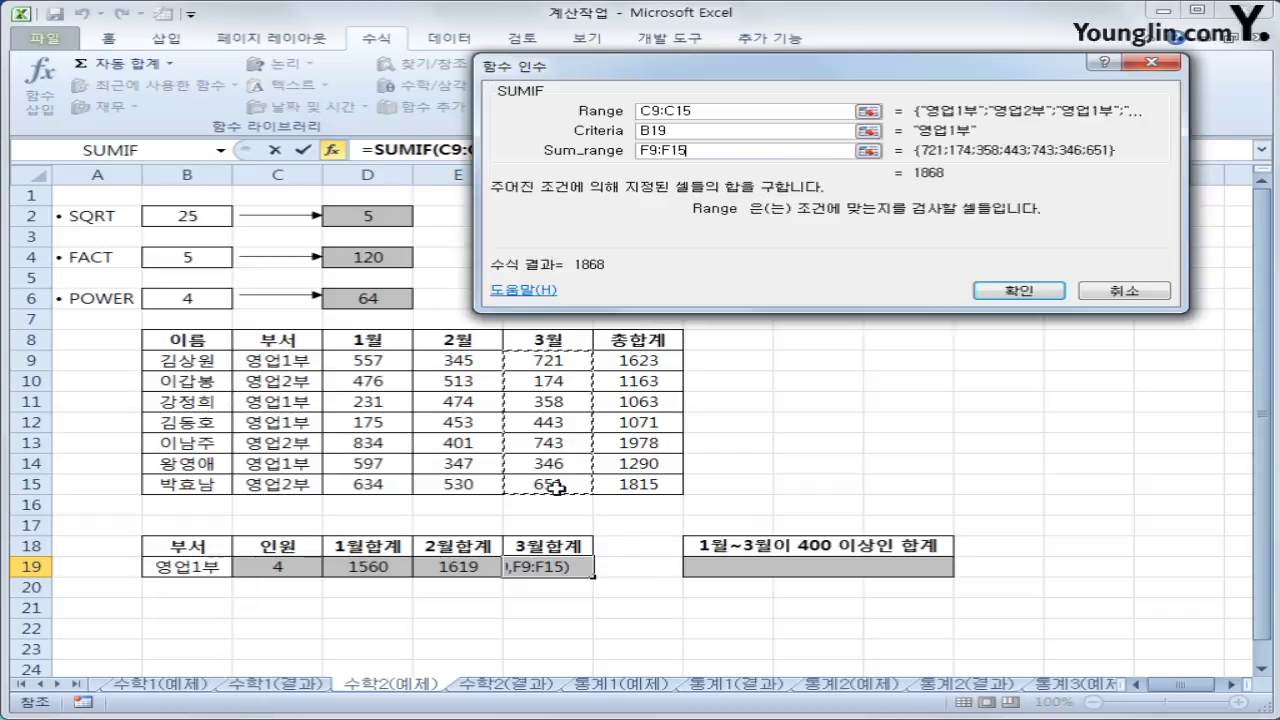
click(976, 298)
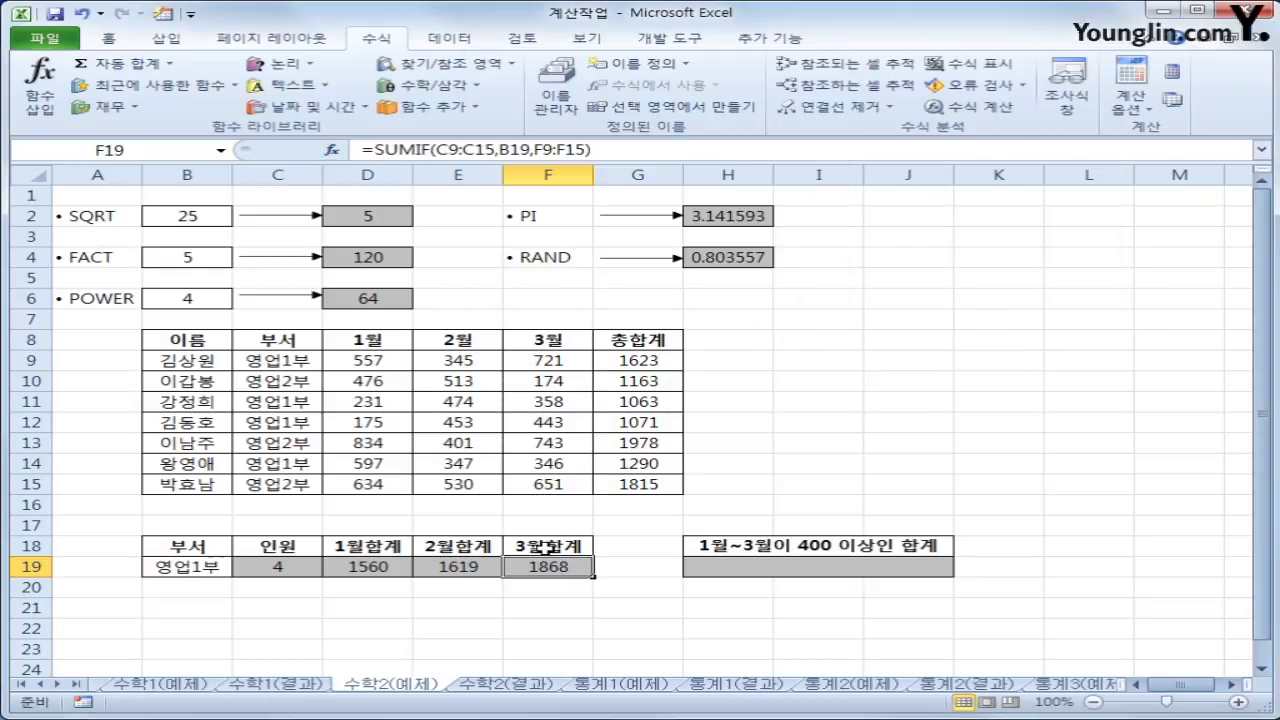
- Try to fill the SUMIF formula from D19 across to F19 and check the copied formula in F19
click(390, 568)
click(458, 567)
click(558, 566)
click(385, 568)
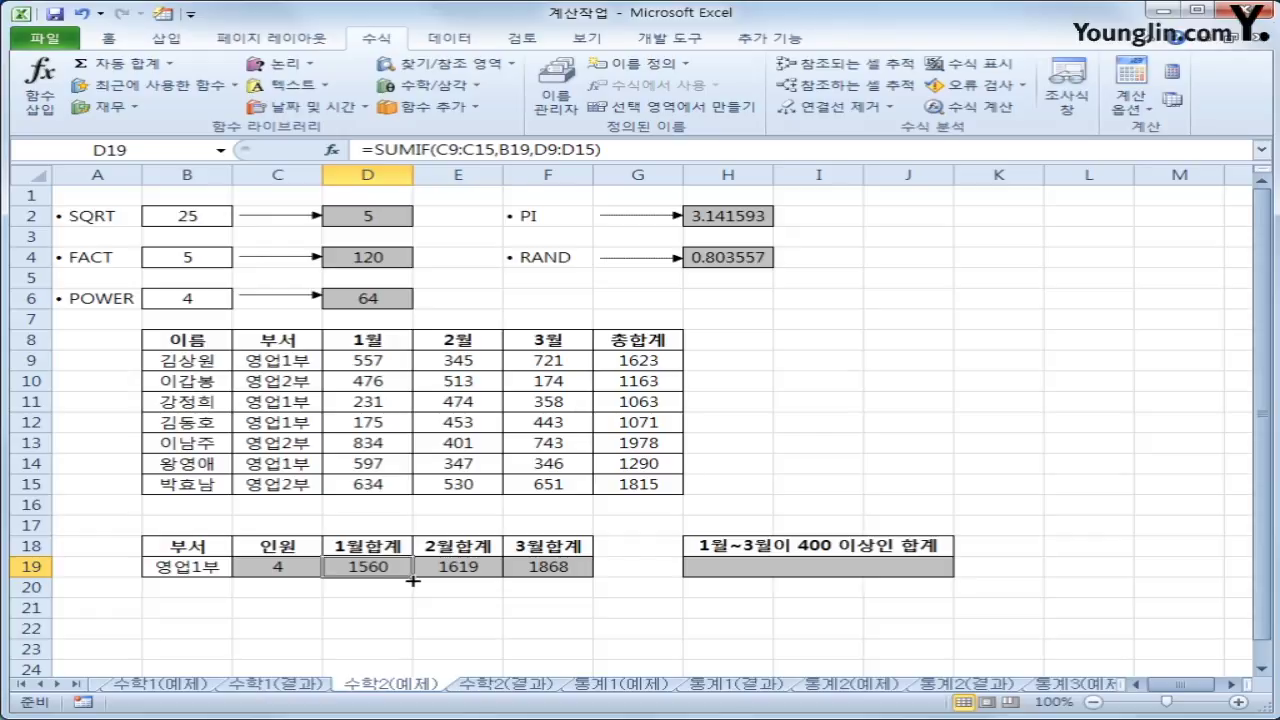
drag(412, 579, 555, 575)
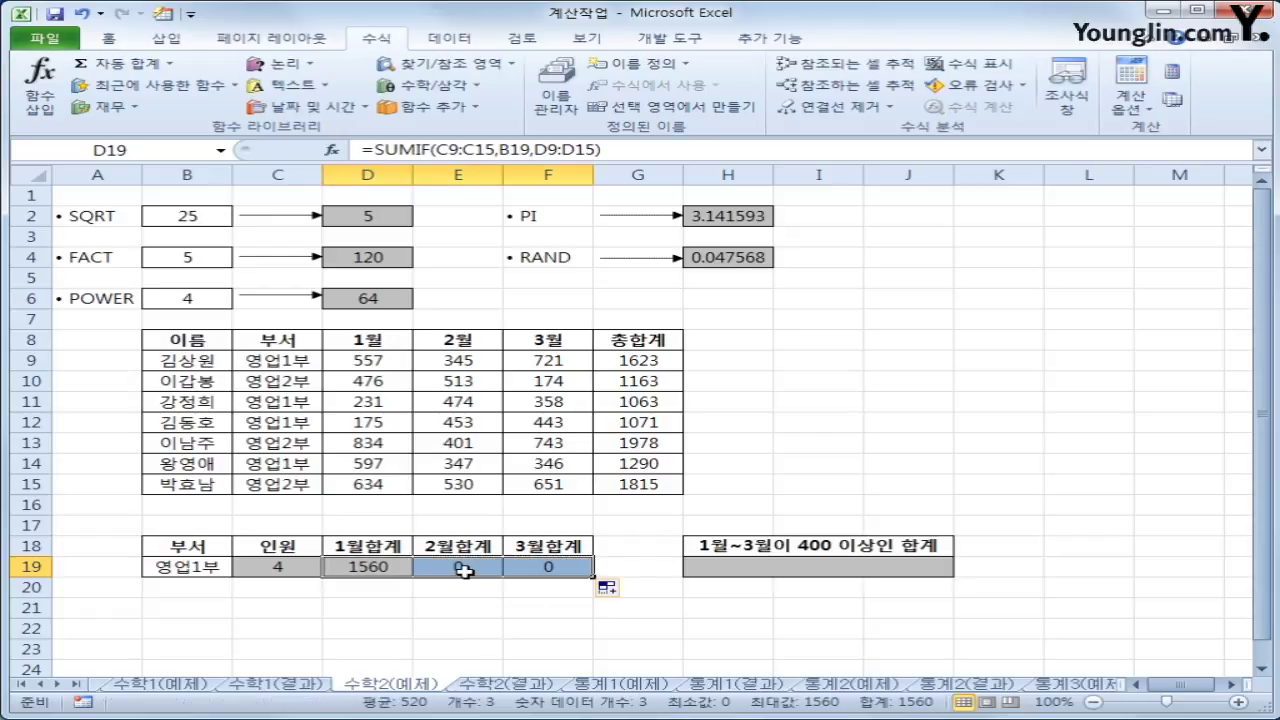
click(572, 568)
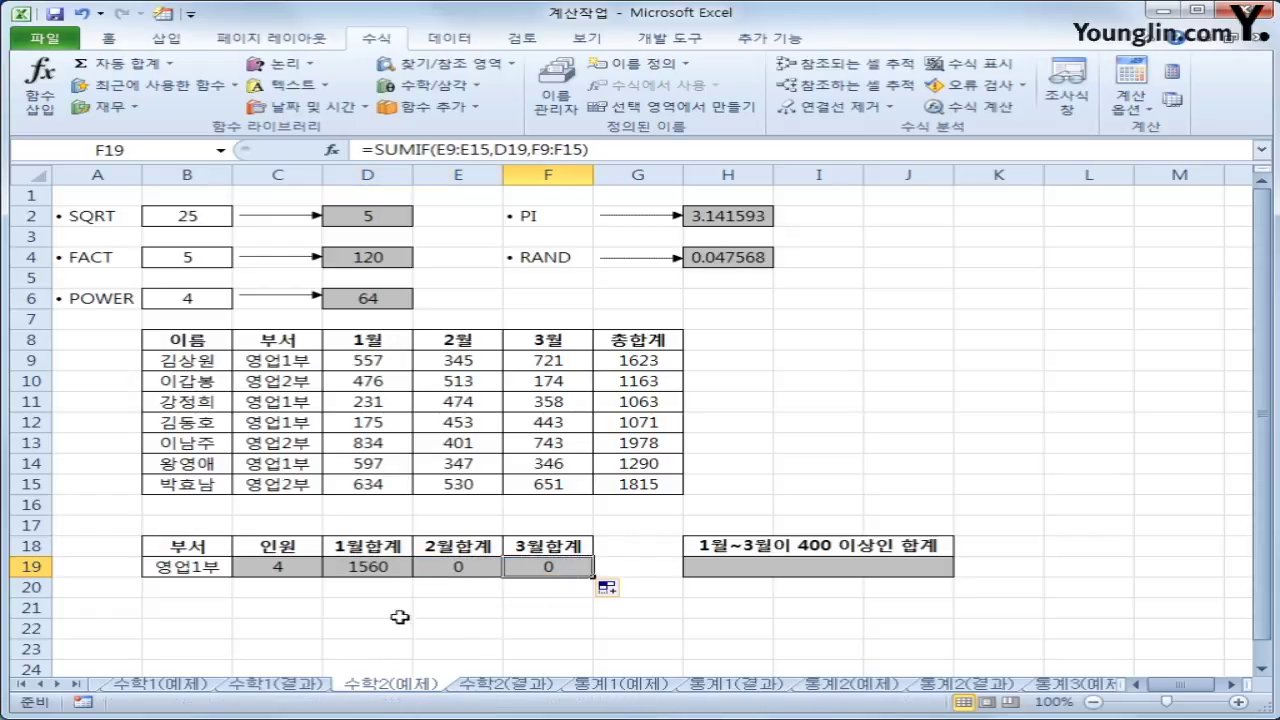
- Clear the monthly total formulas in D19:F19
drag(389, 567, 528, 567)
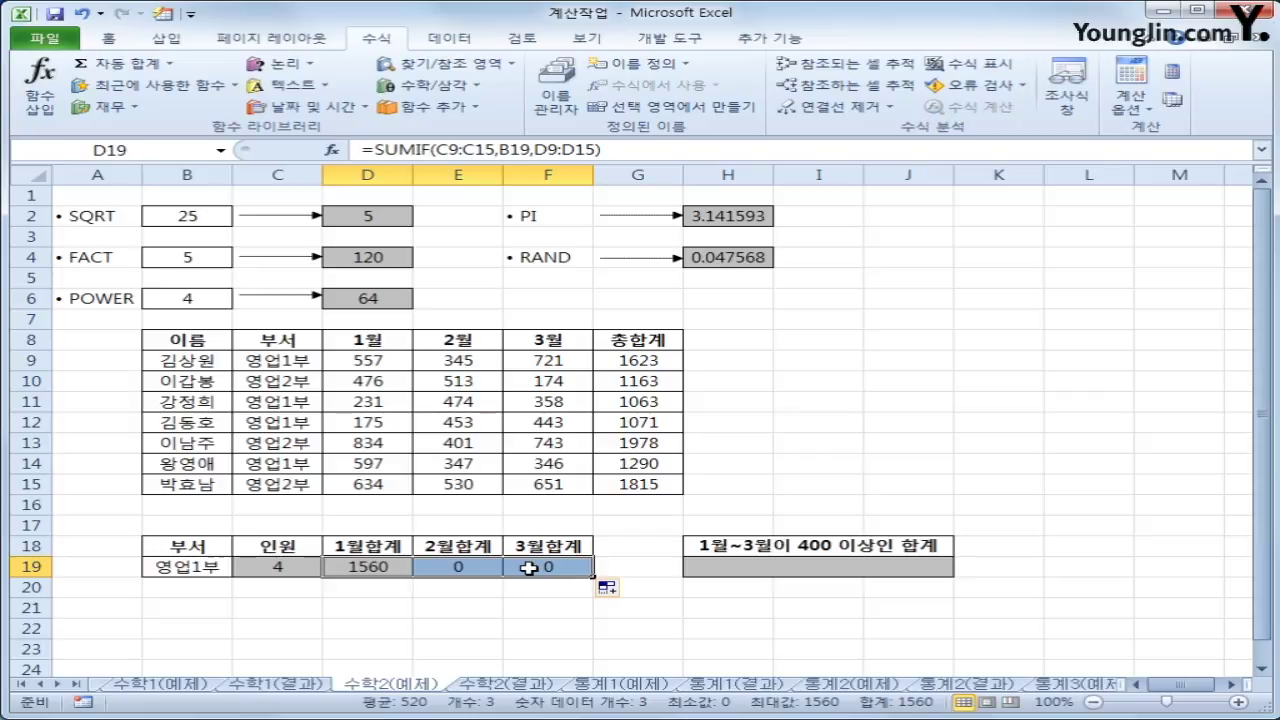
key(Delete)
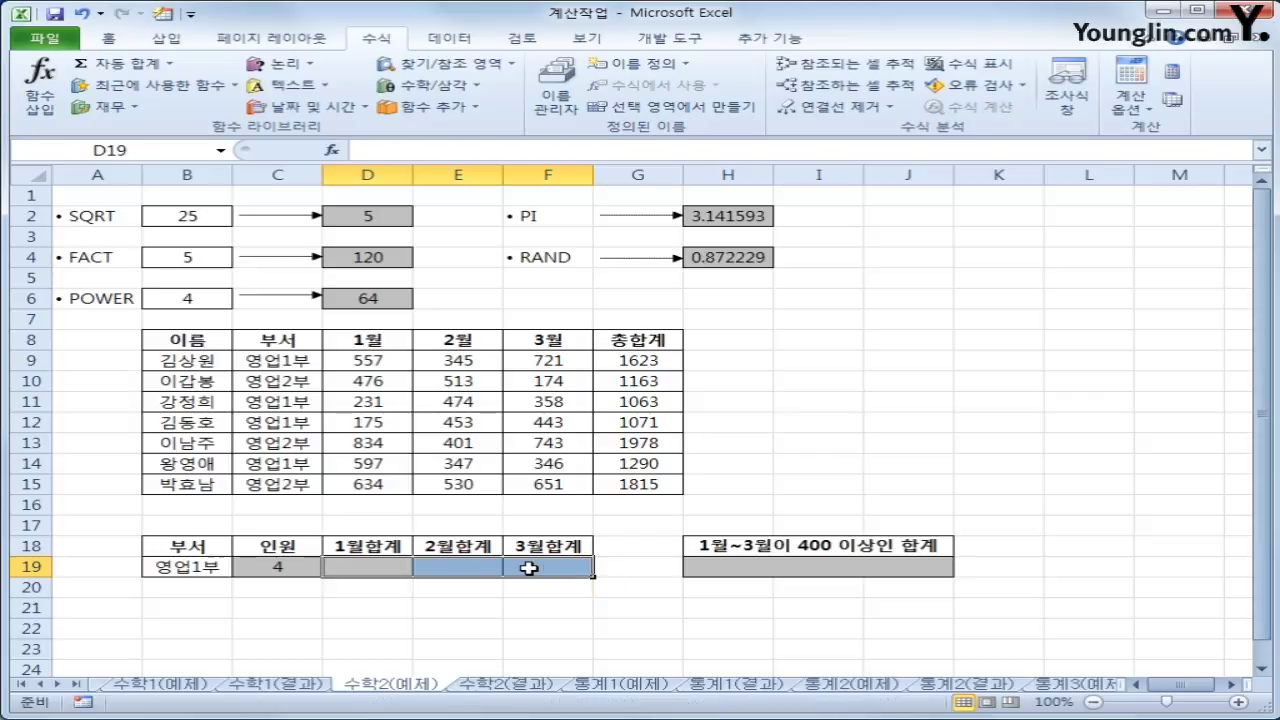
- Start a SUMIF function in D19 with the absolute reference $C$9:$C$15 as its Range
click(382, 566)
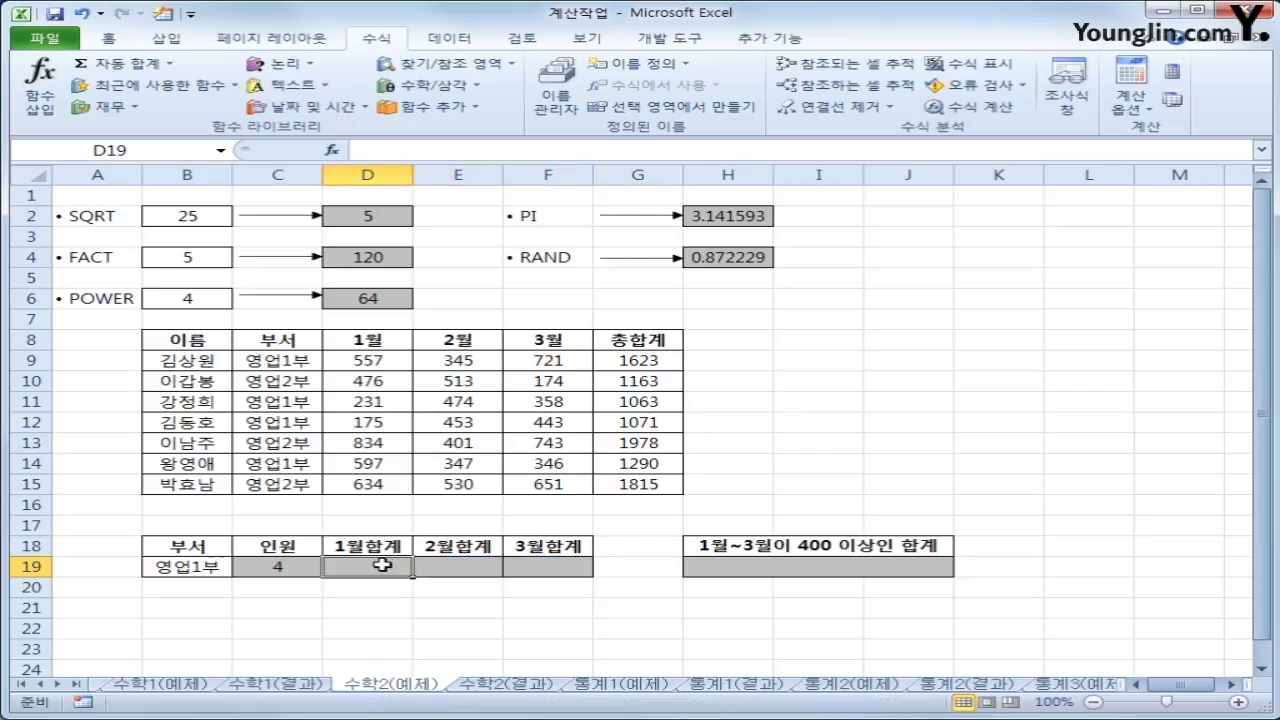
click(440, 88)
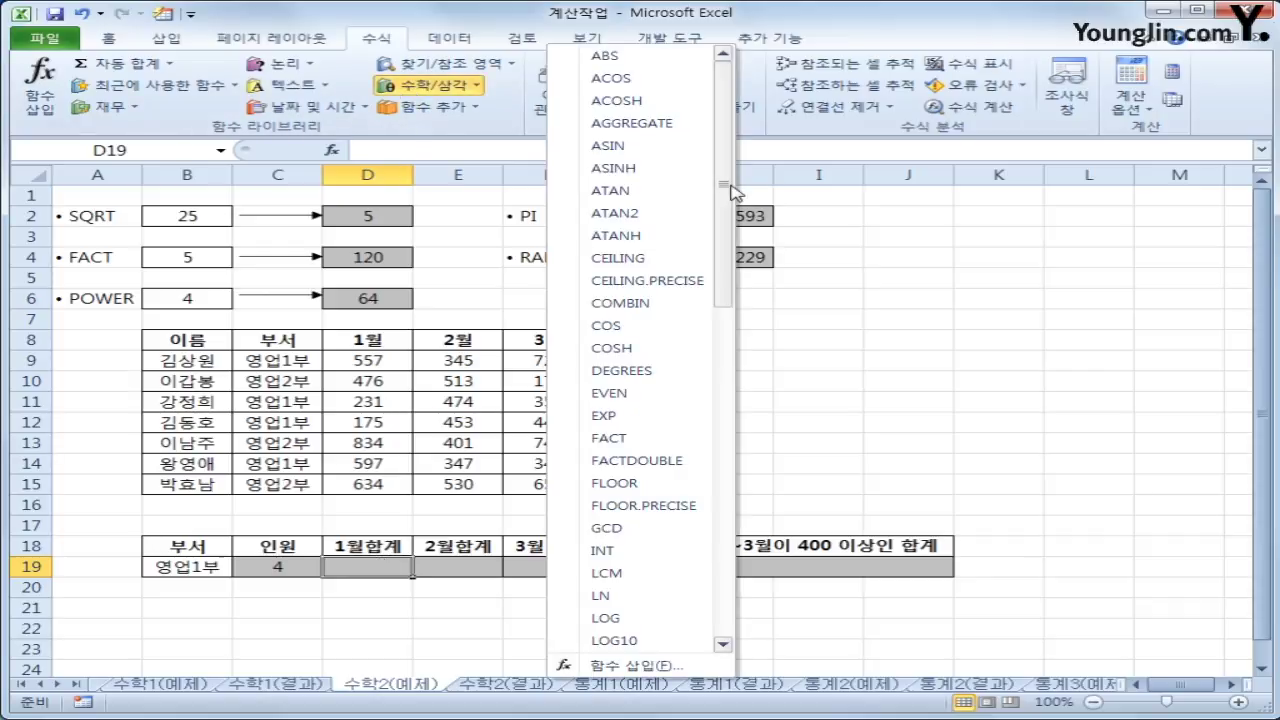
drag(733, 190, 726, 429)
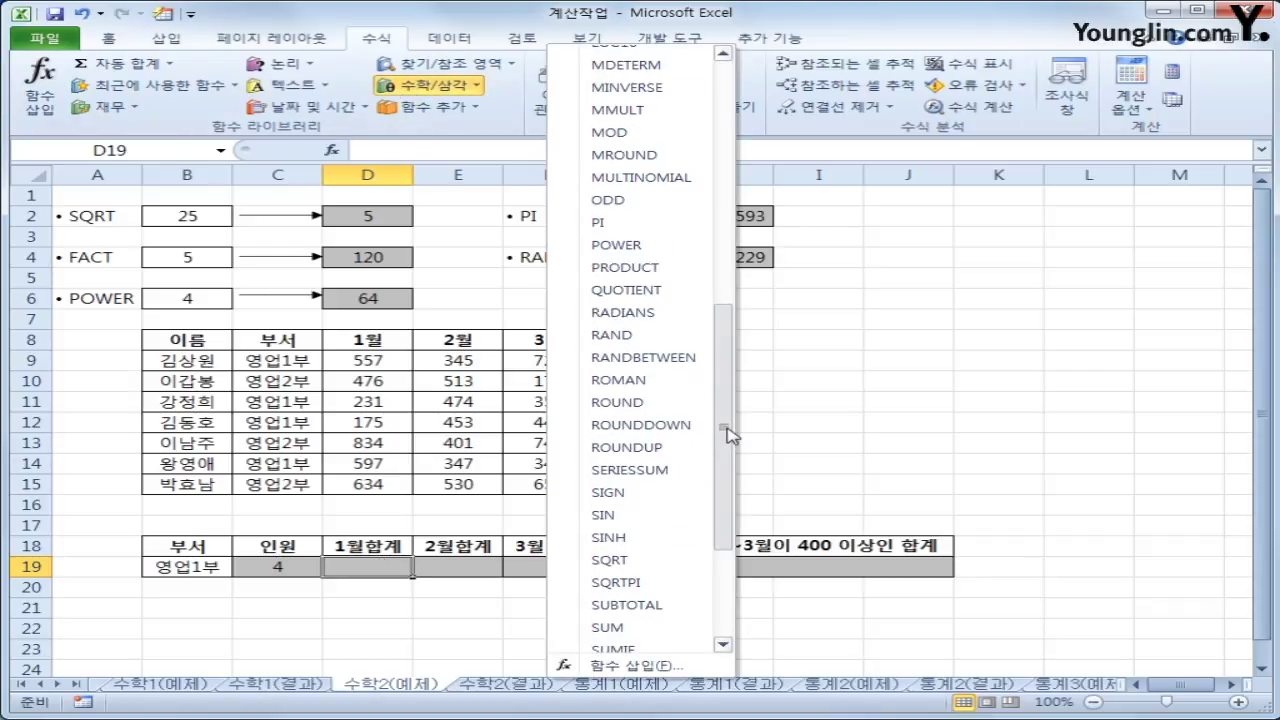
click(677, 649)
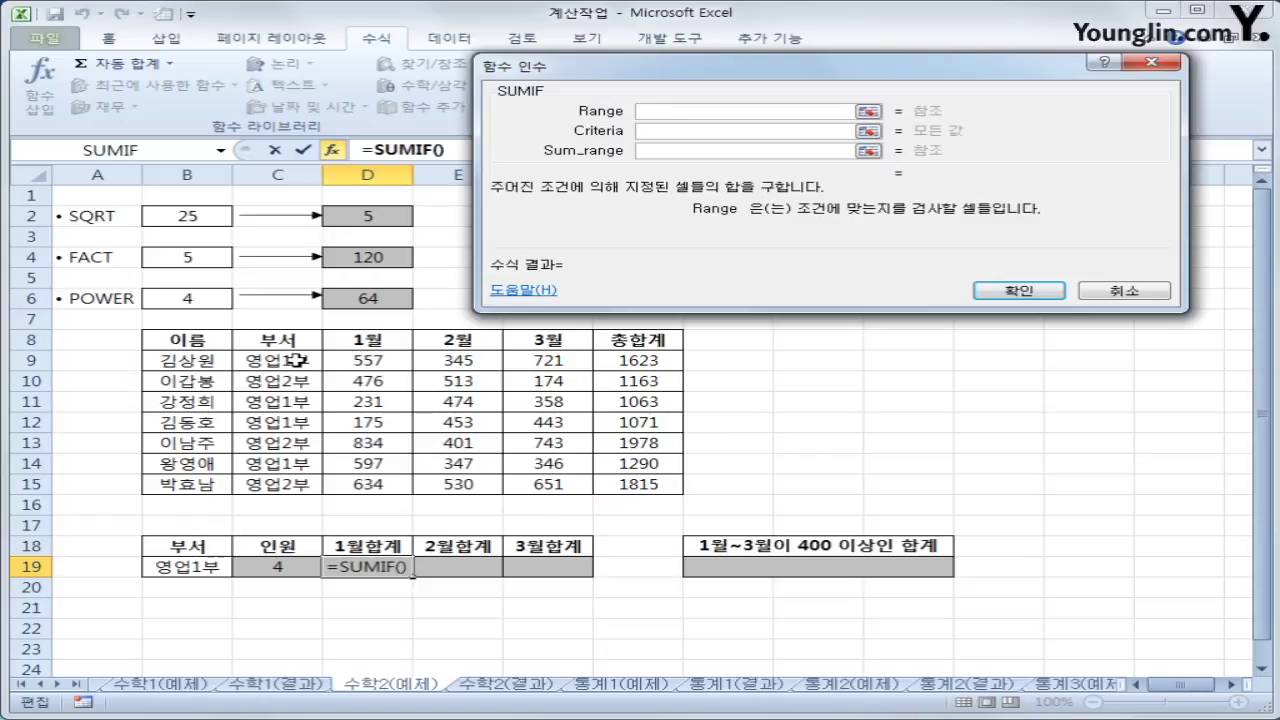
drag(296, 360, 288, 480)
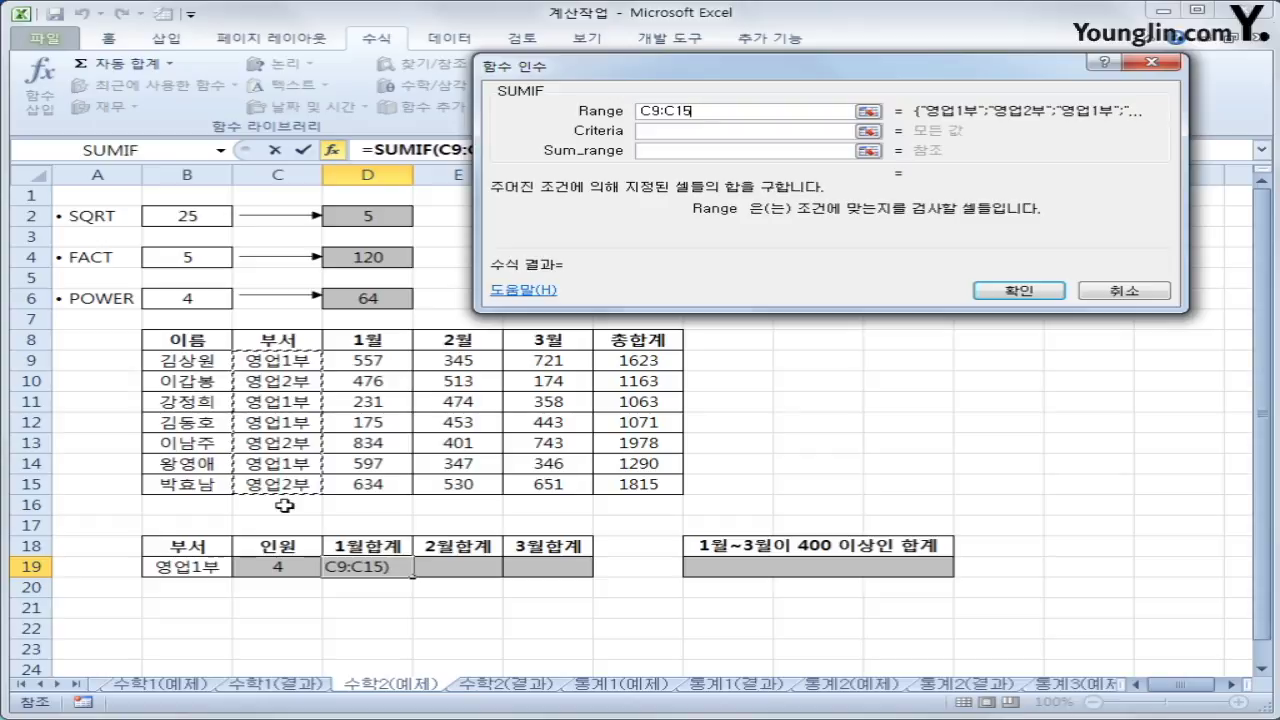
key(F4)
key(Tab)
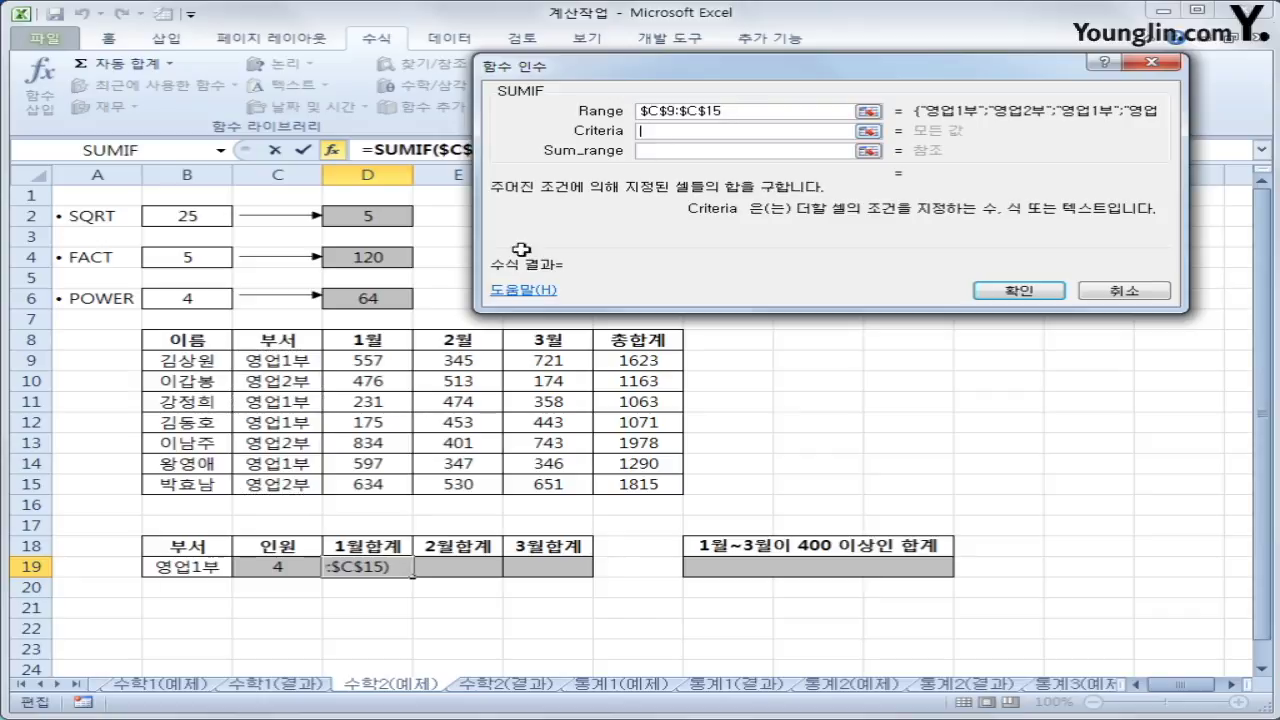
- Complete the SUMIF in D19 with Criteria $B$19 and Sum_range D9:D15, and fill the formula across to F19
click(187, 568)
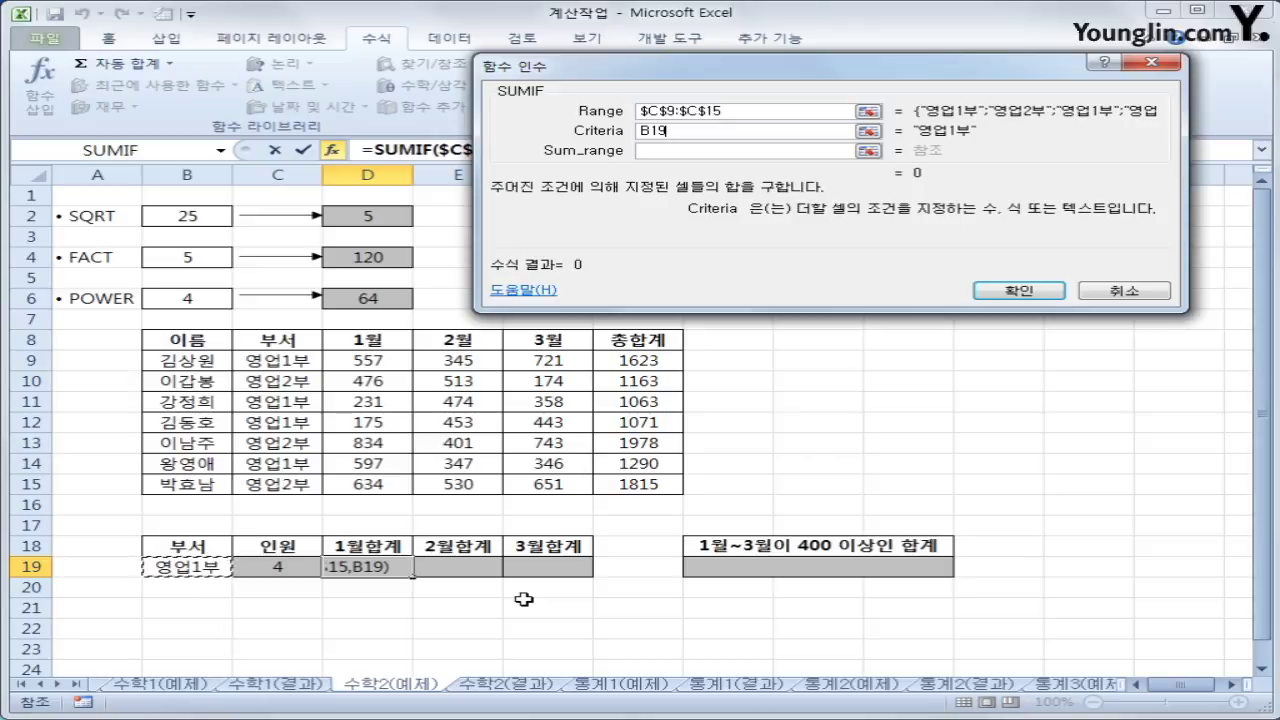
key(F4)
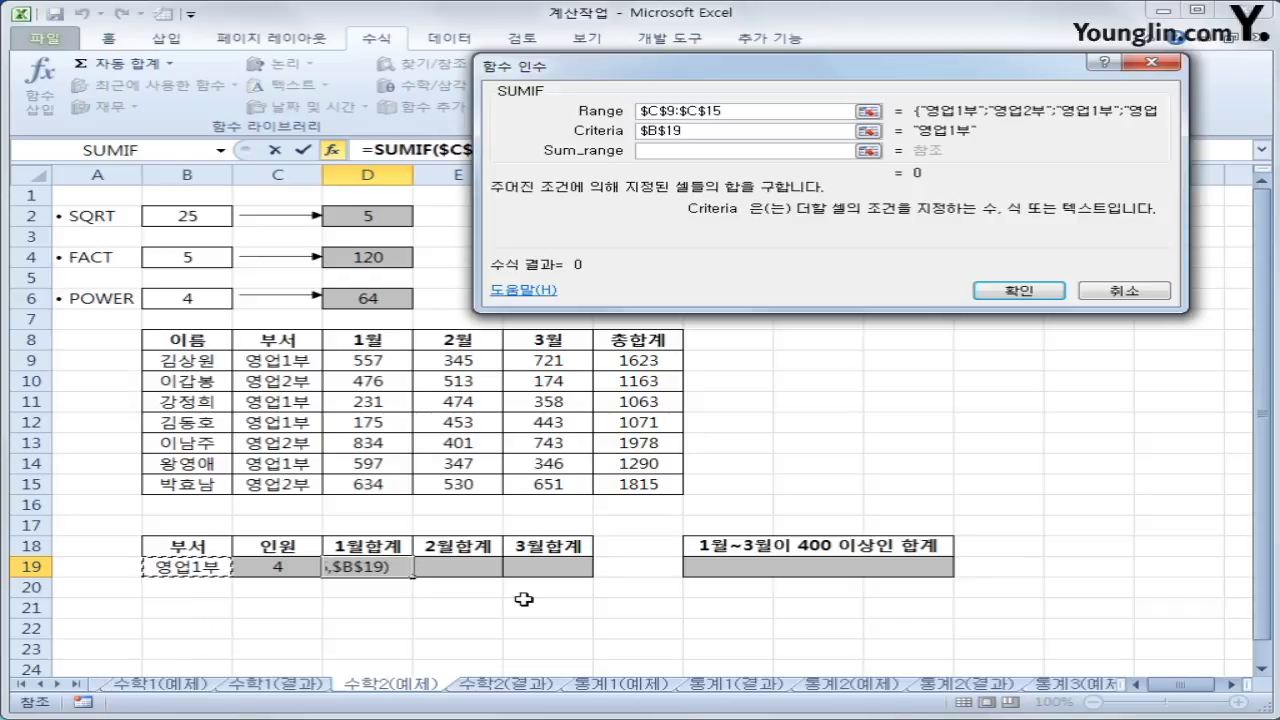
key(Tab)
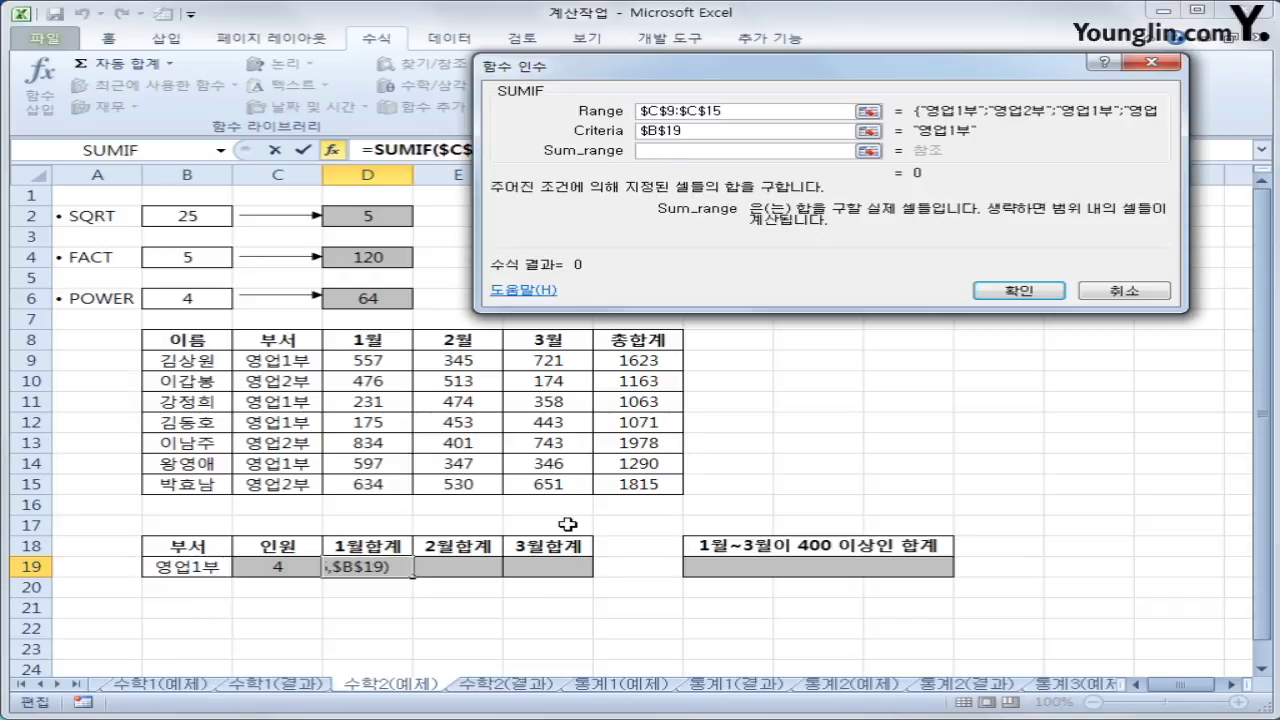
drag(370, 360, 370, 492)
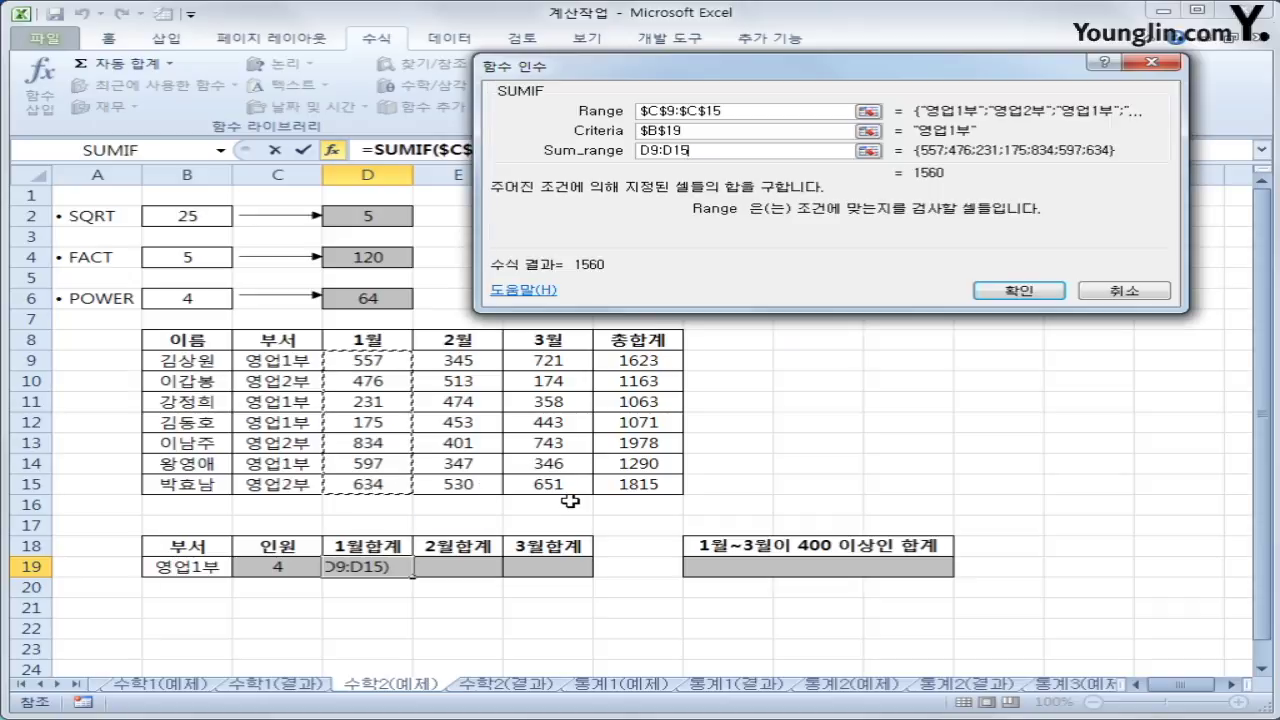
click(998, 288)
drag(415, 577, 572, 580)
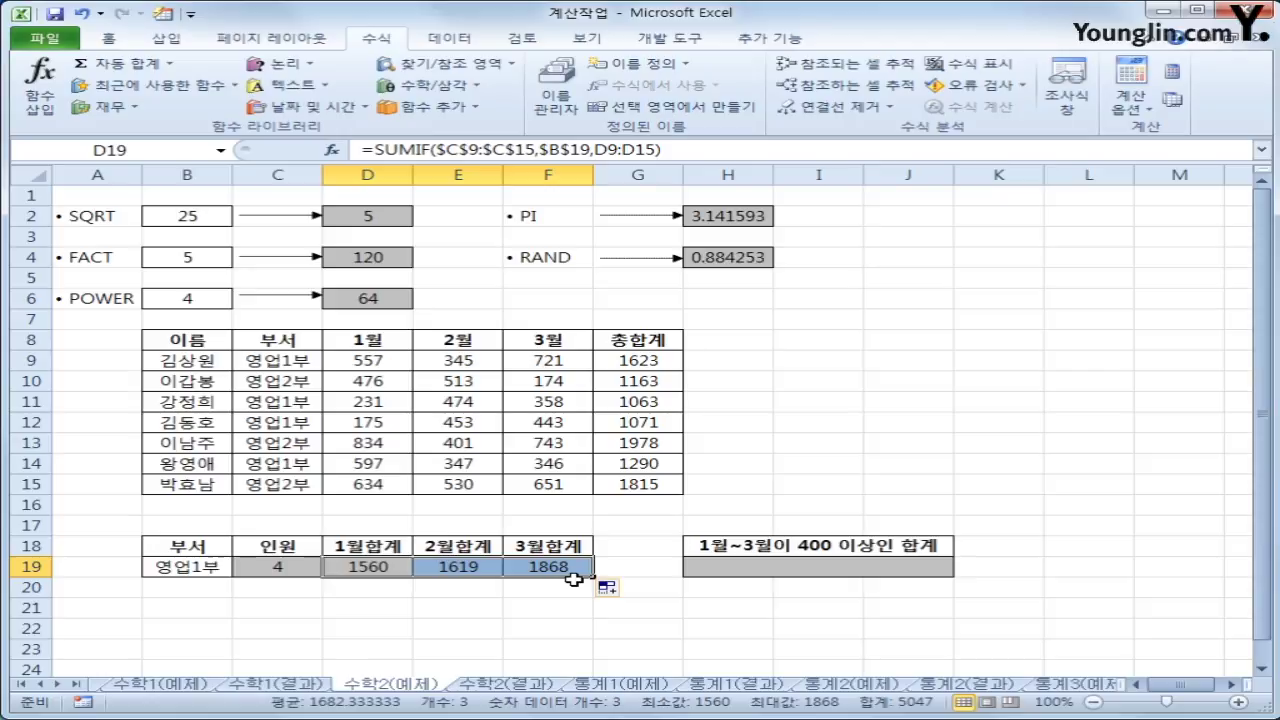
- Start a SUMIFS function in H19, below the 1월~3월이 400 이상인 합계 heading, with G9:G15 as Sum_range
click(754, 566)
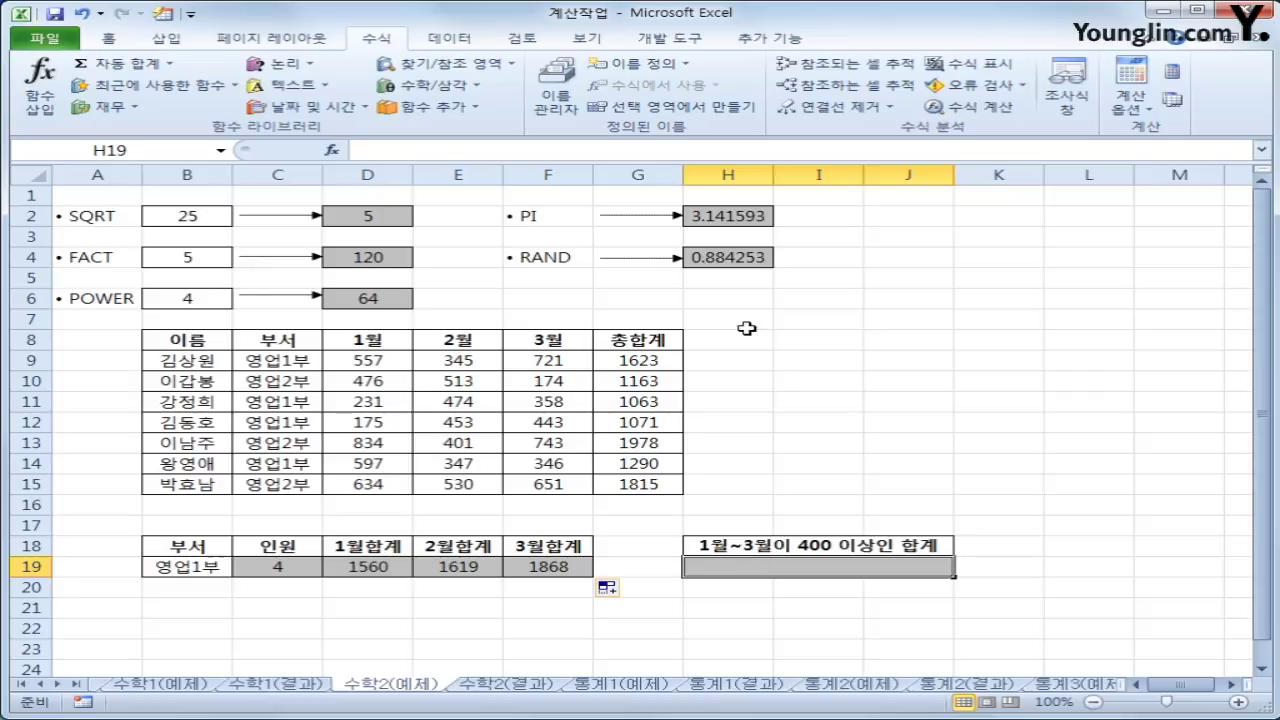
click(425, 85)
scroll(720, 302, down, 1)
drag(720, 302, 720, 562)
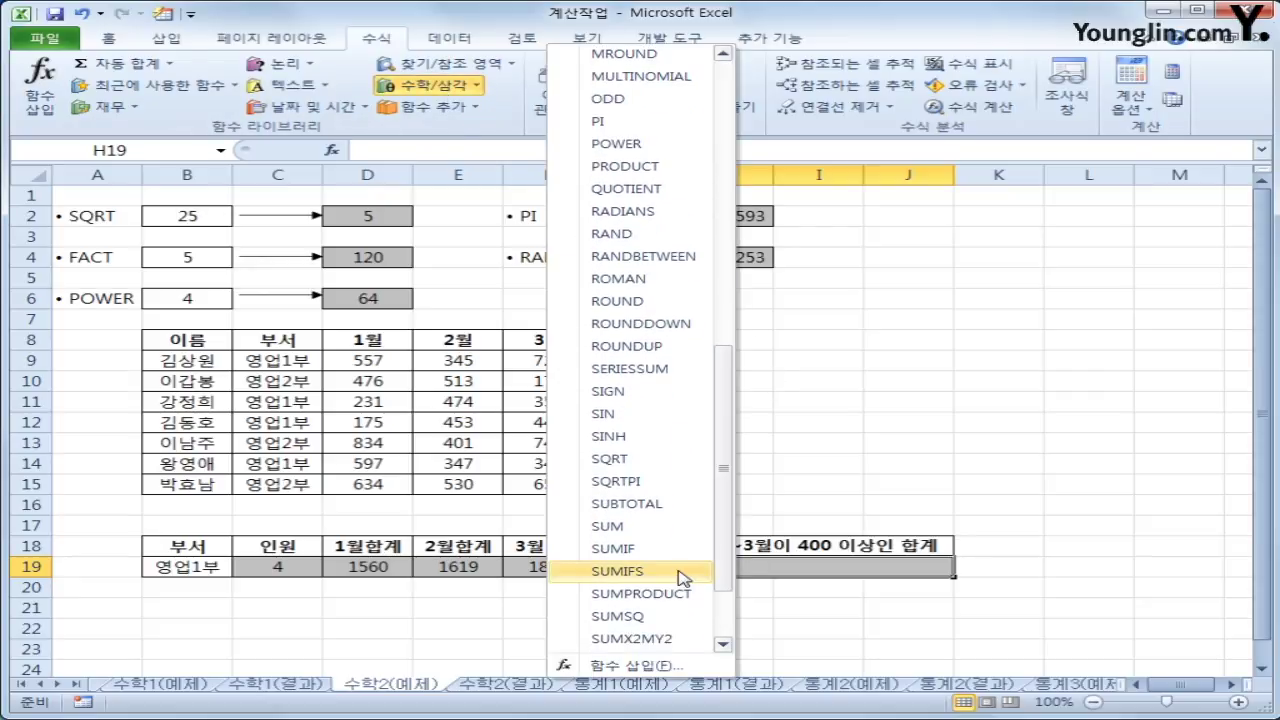
click(678, 572)
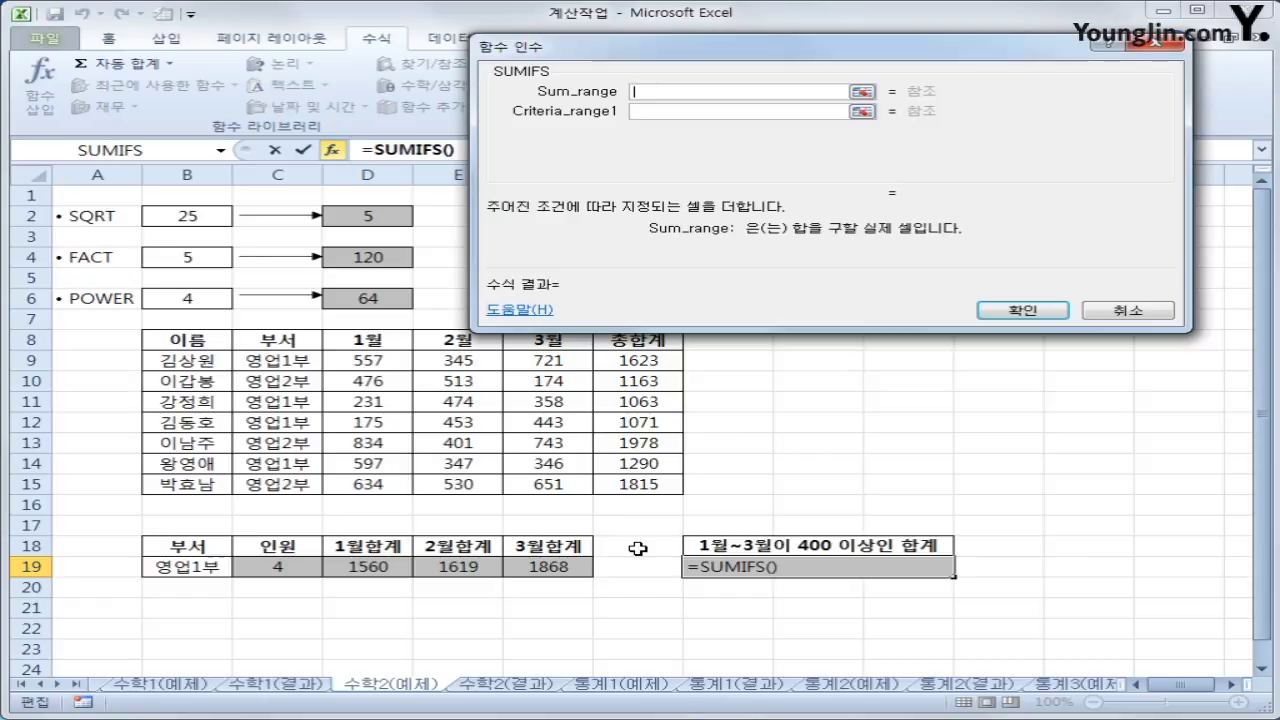
click(668, 112)
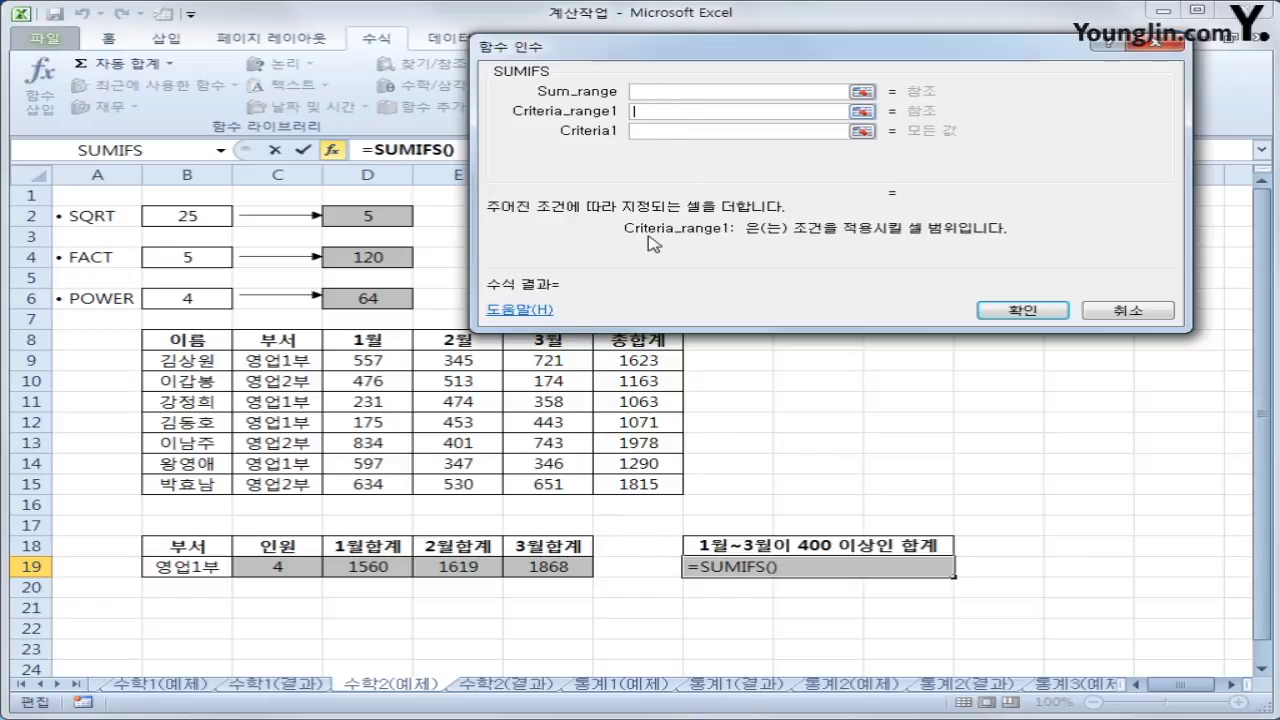
click(652, 131)
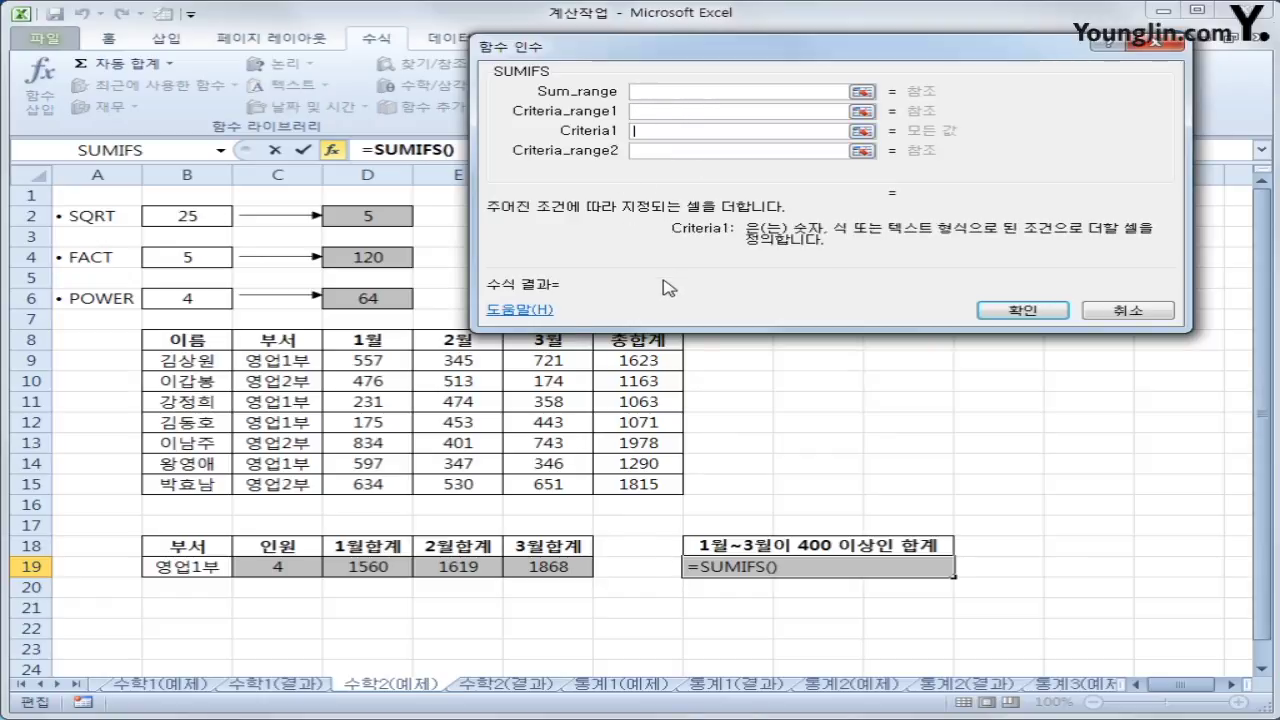
click(666, 91)
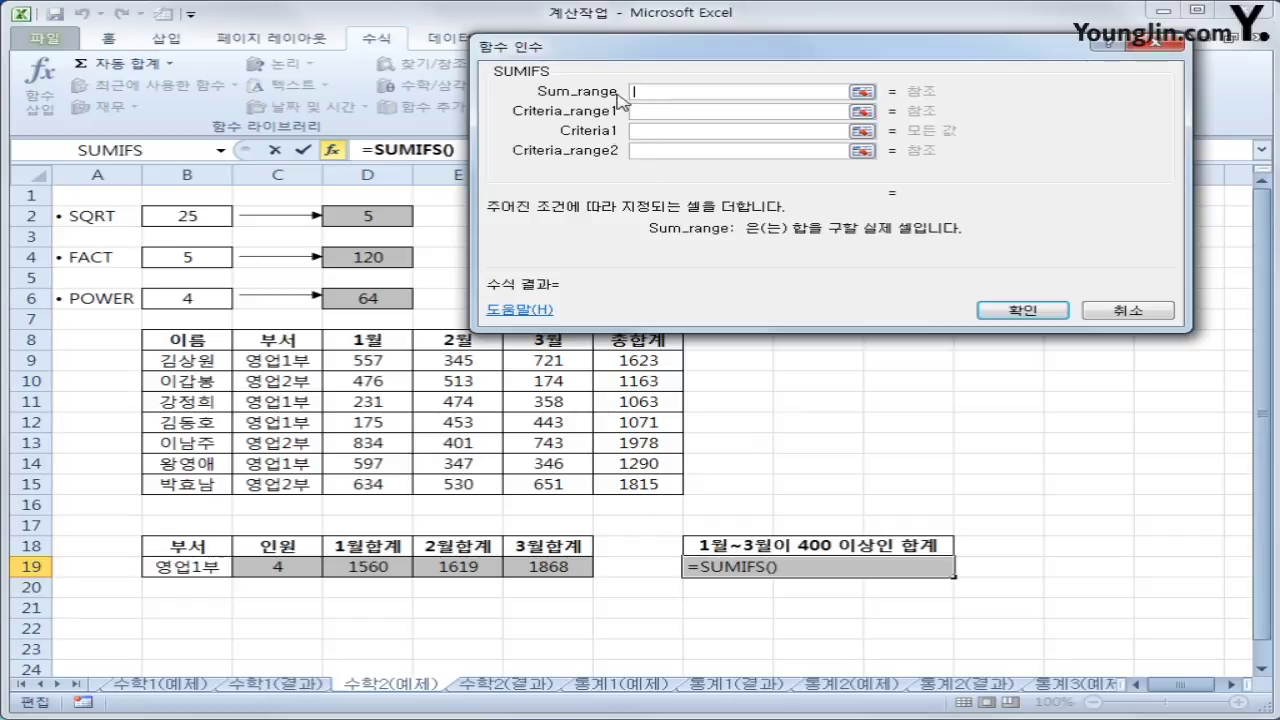
drag(636, 358, 646, 483)
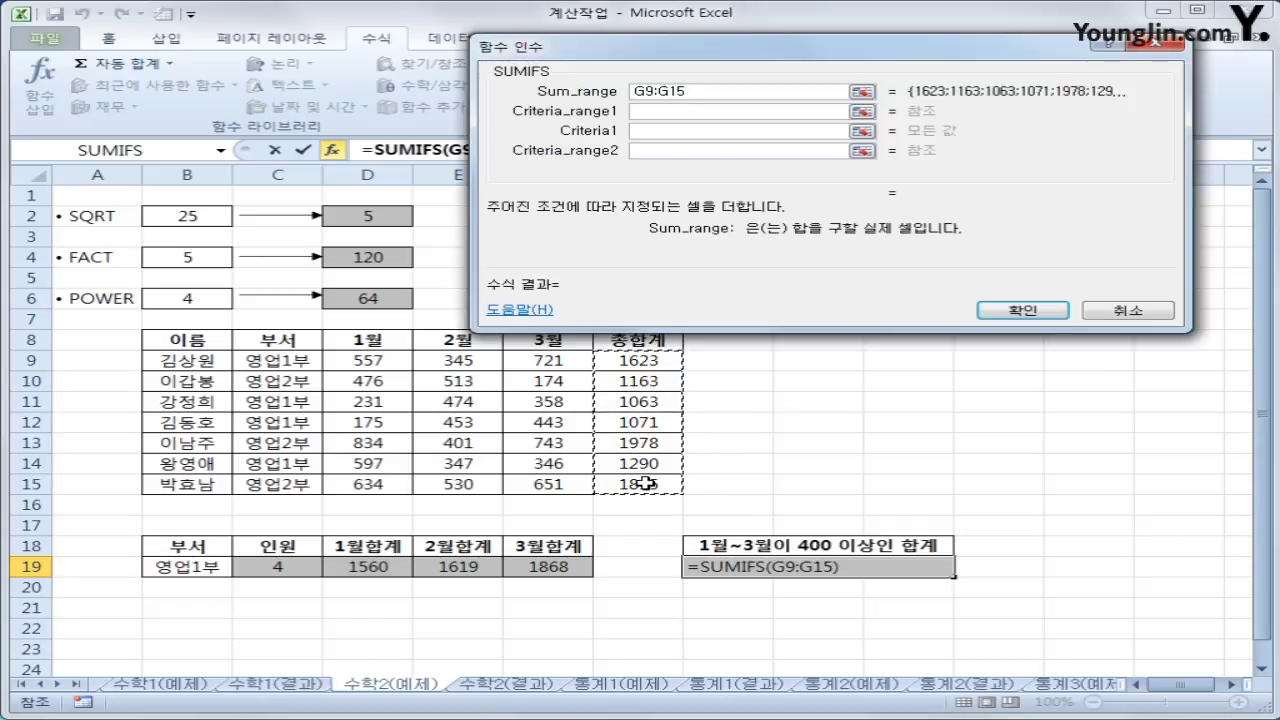
- Set the first SUMIFS condition to Criteria_range1 D9:D15 with Criteria1 >=400
click(662, 111)
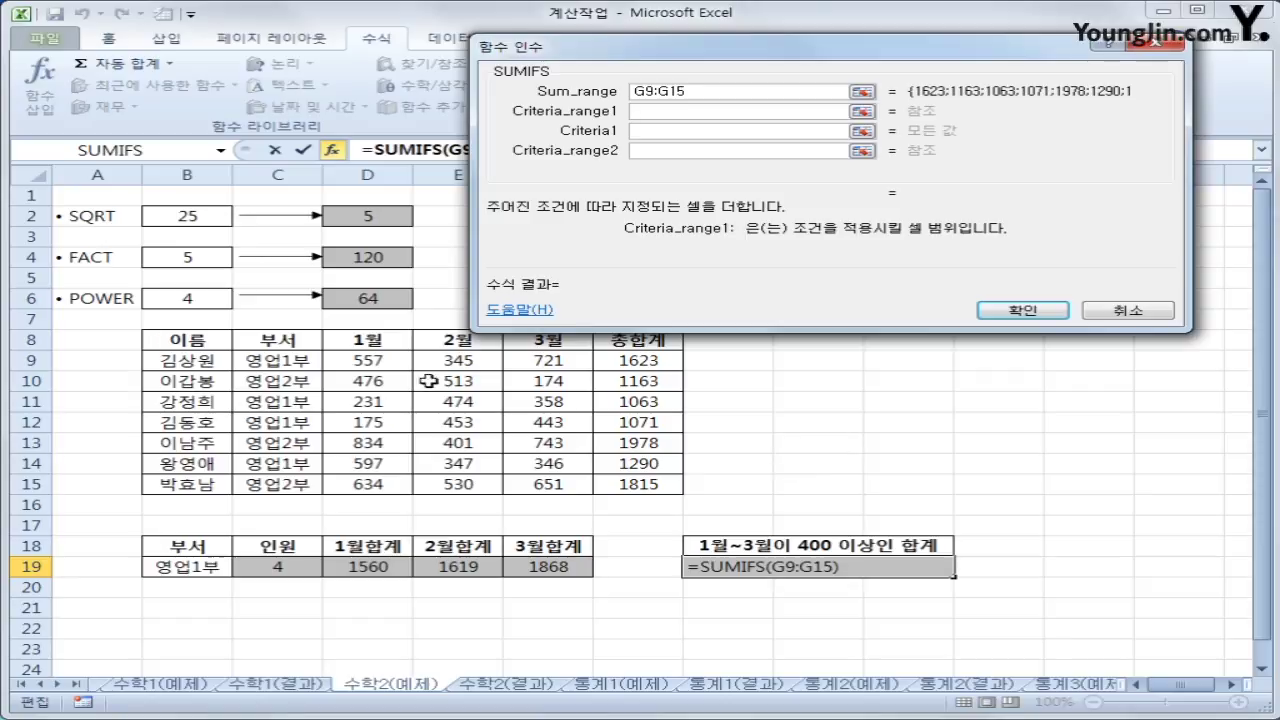
click(388, 363)
drag(388, 363, 372, 486)
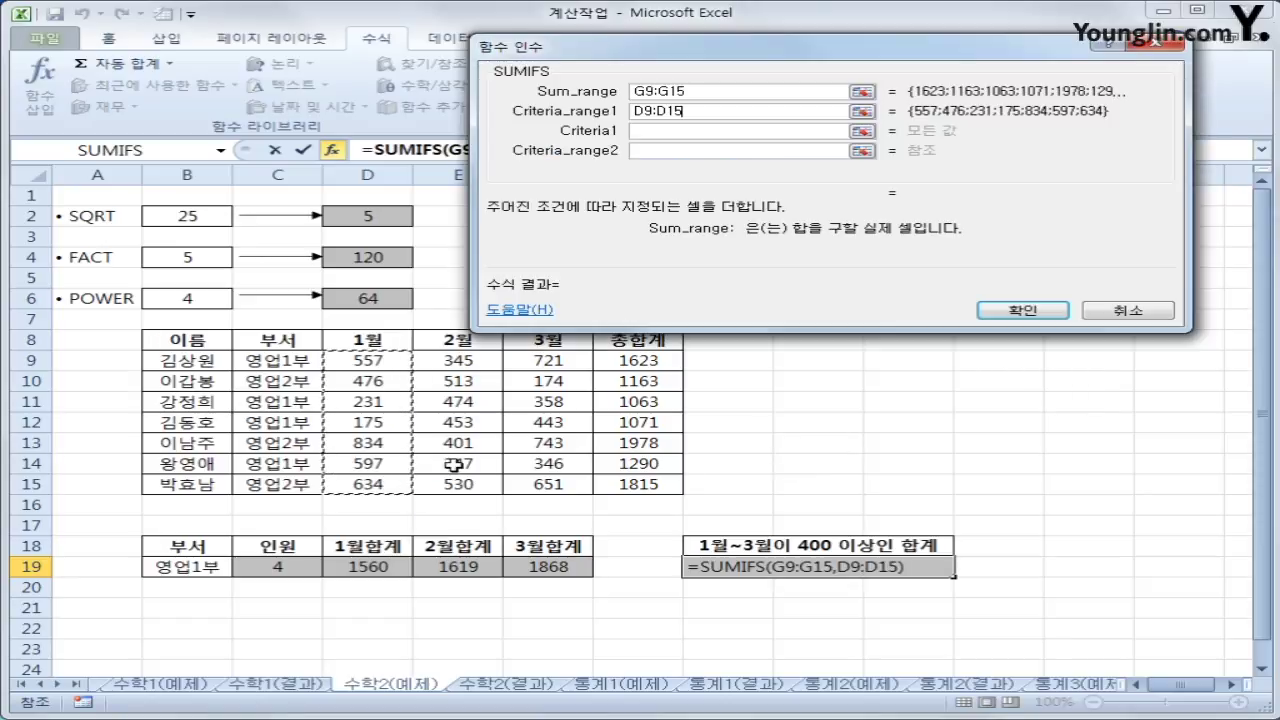
click(684, 131)
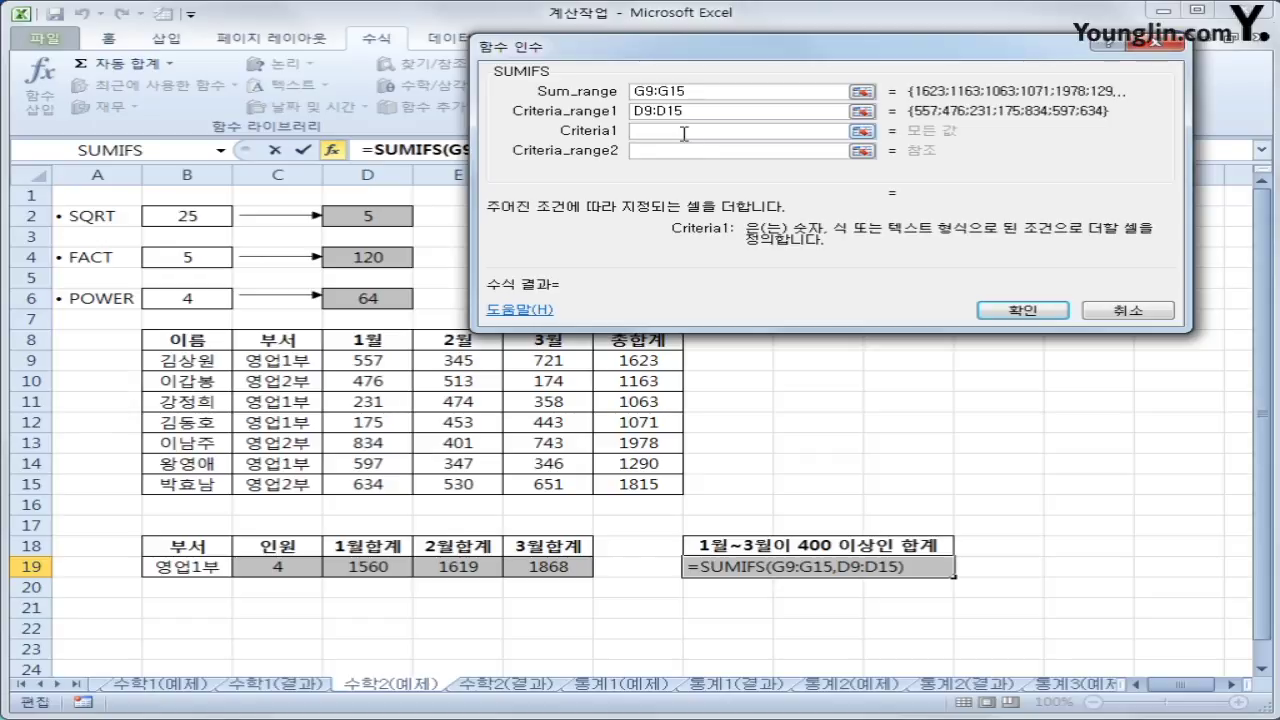
text(>=400)
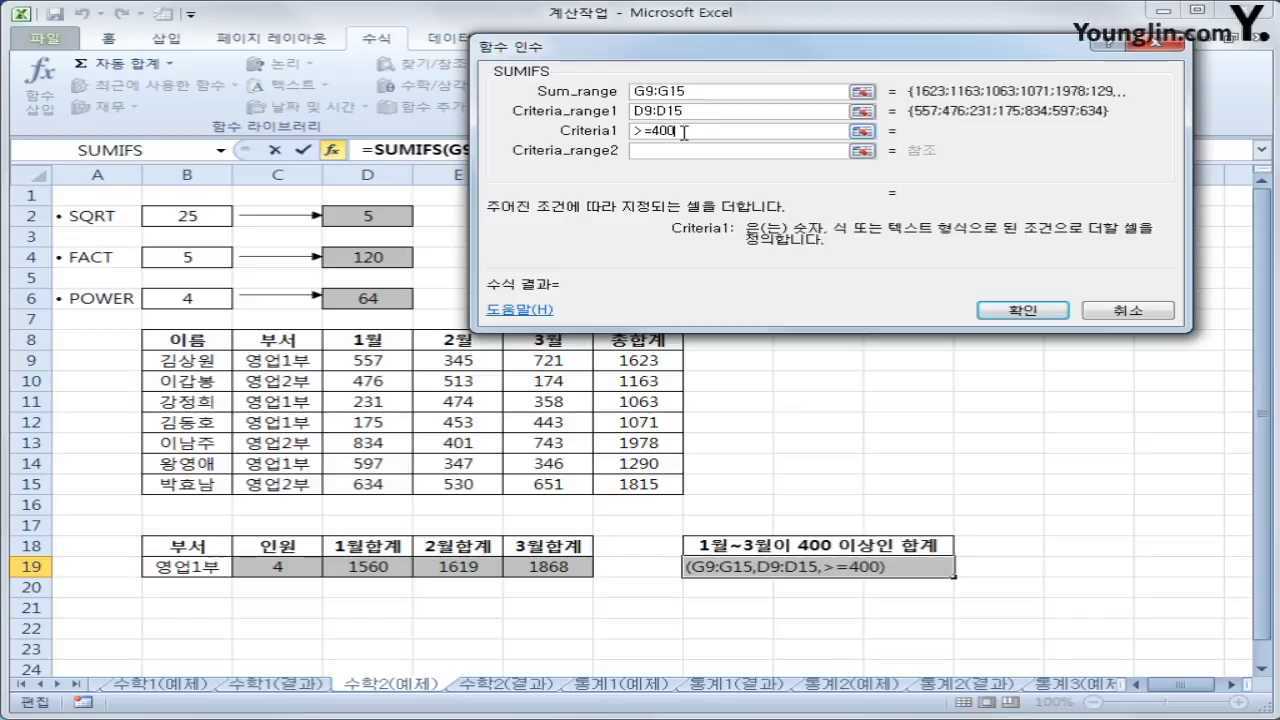
- Set the second SUMIFS condition to Criteria_range2 E9:E15 with Criteria2 >=400
click(686, 151)
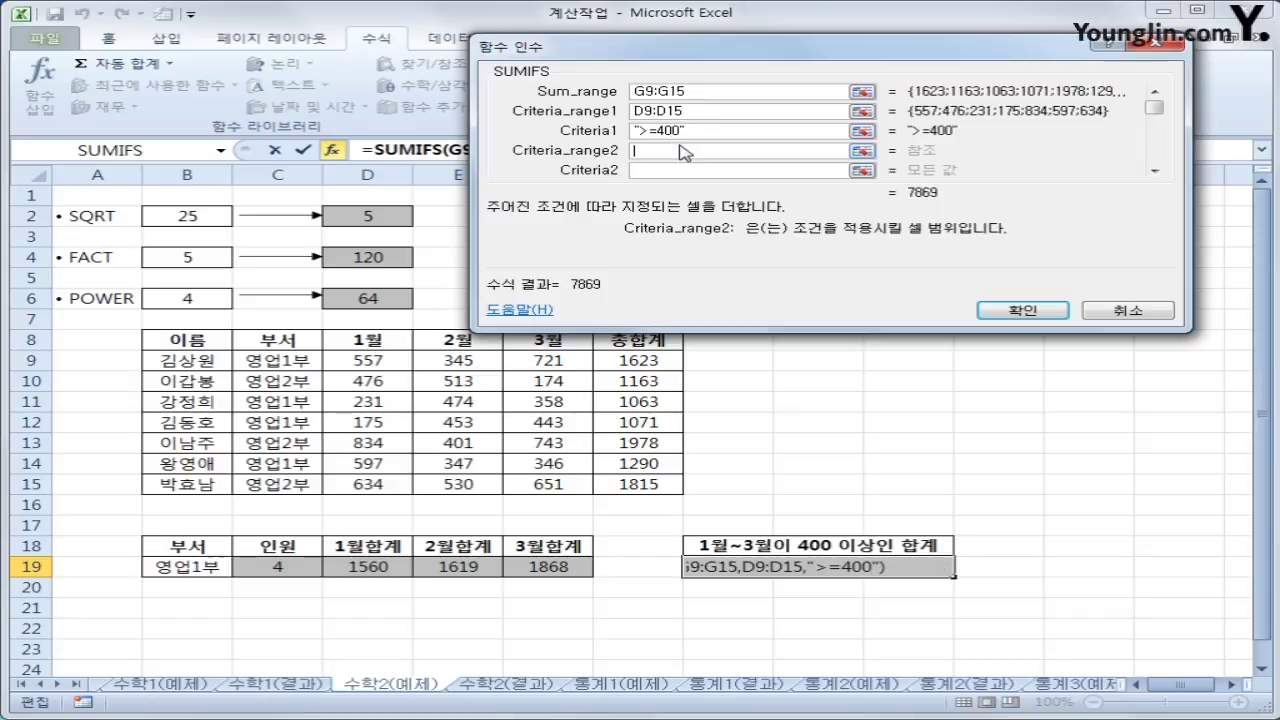
click(455, 356)
drag(455, 356, 458, 487)
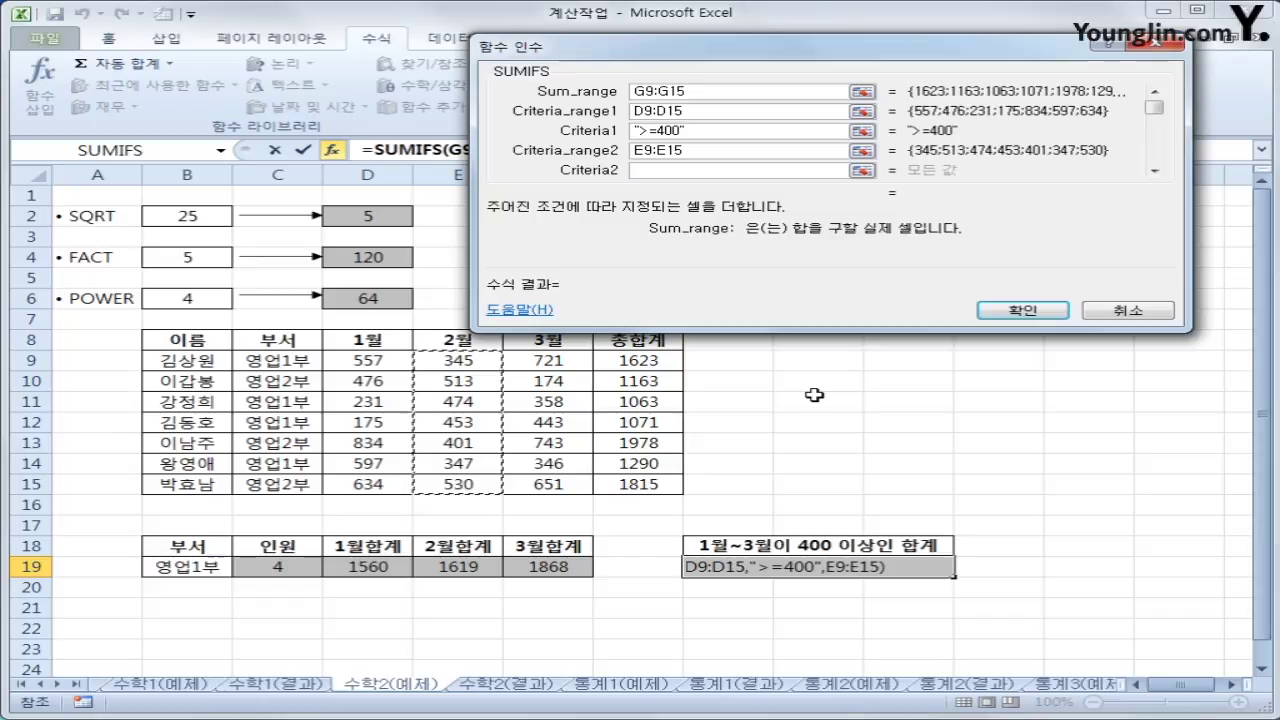
click(713, 170)
text(>=400)
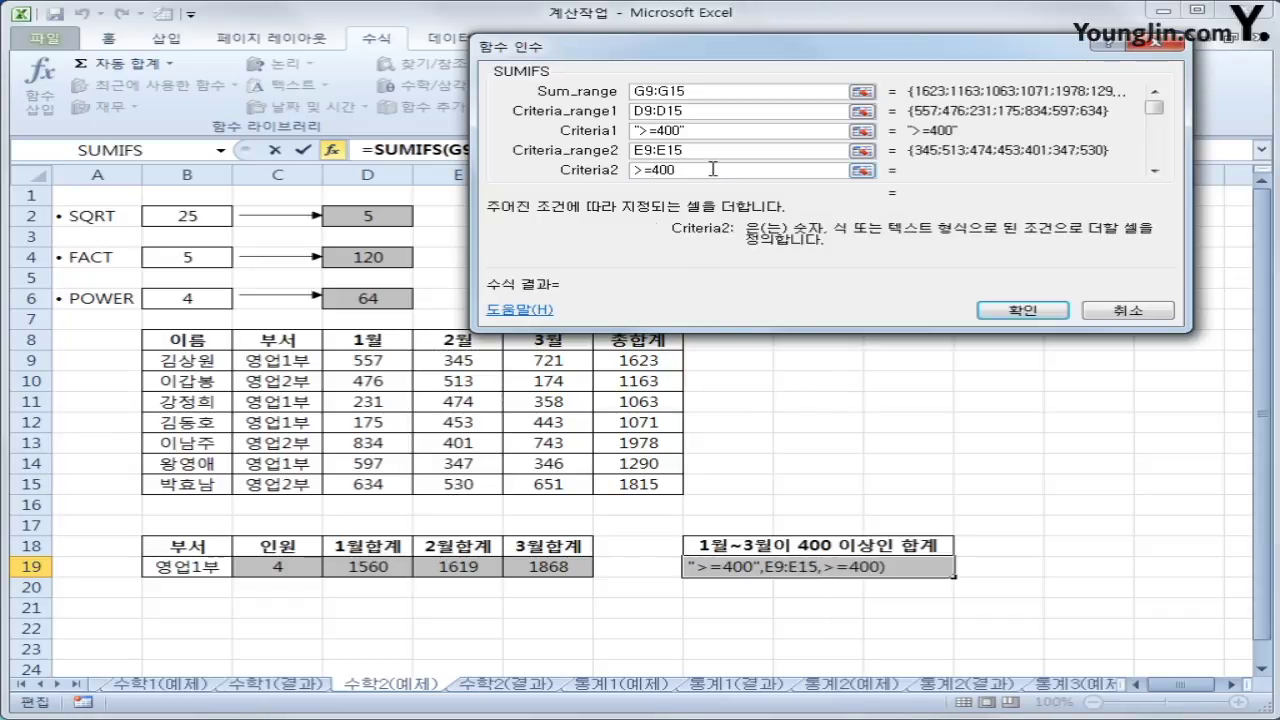
- Set the third SUMIFS condition to Criteria_range3 F9:F15 with Criteria3 >=400
click(1156, 173)
click(1156, 174)
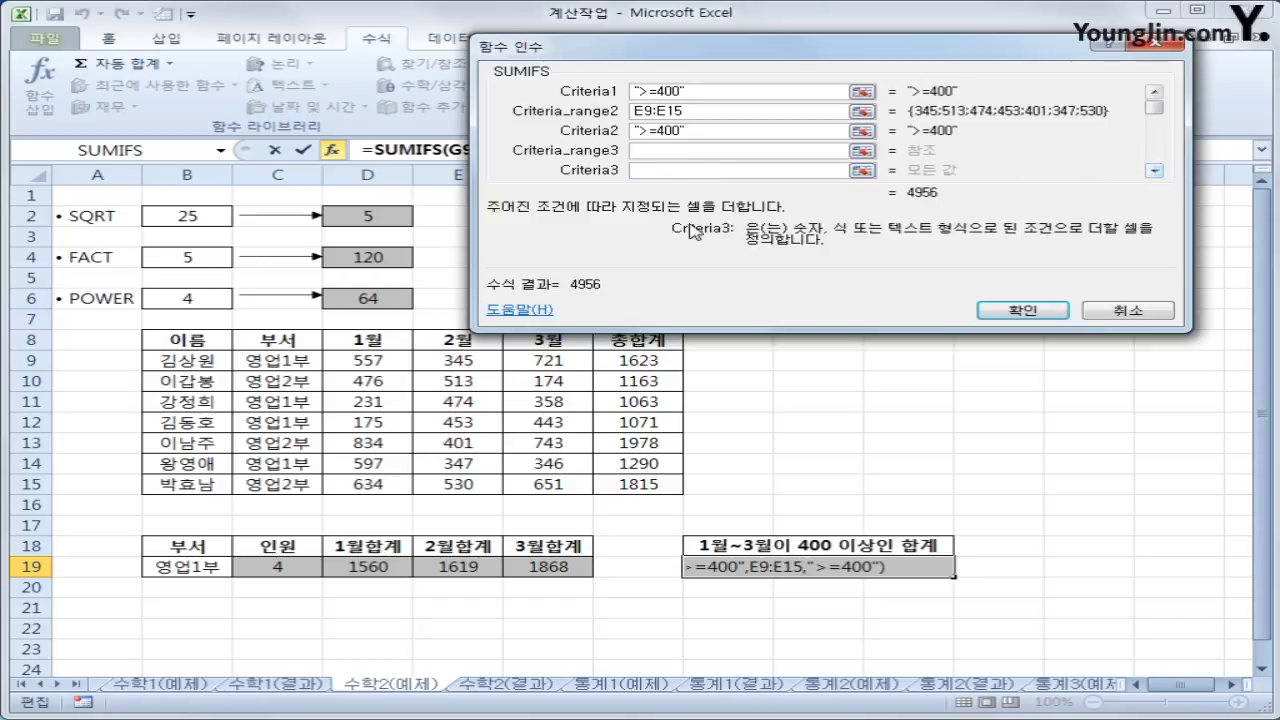
click(653, 150)
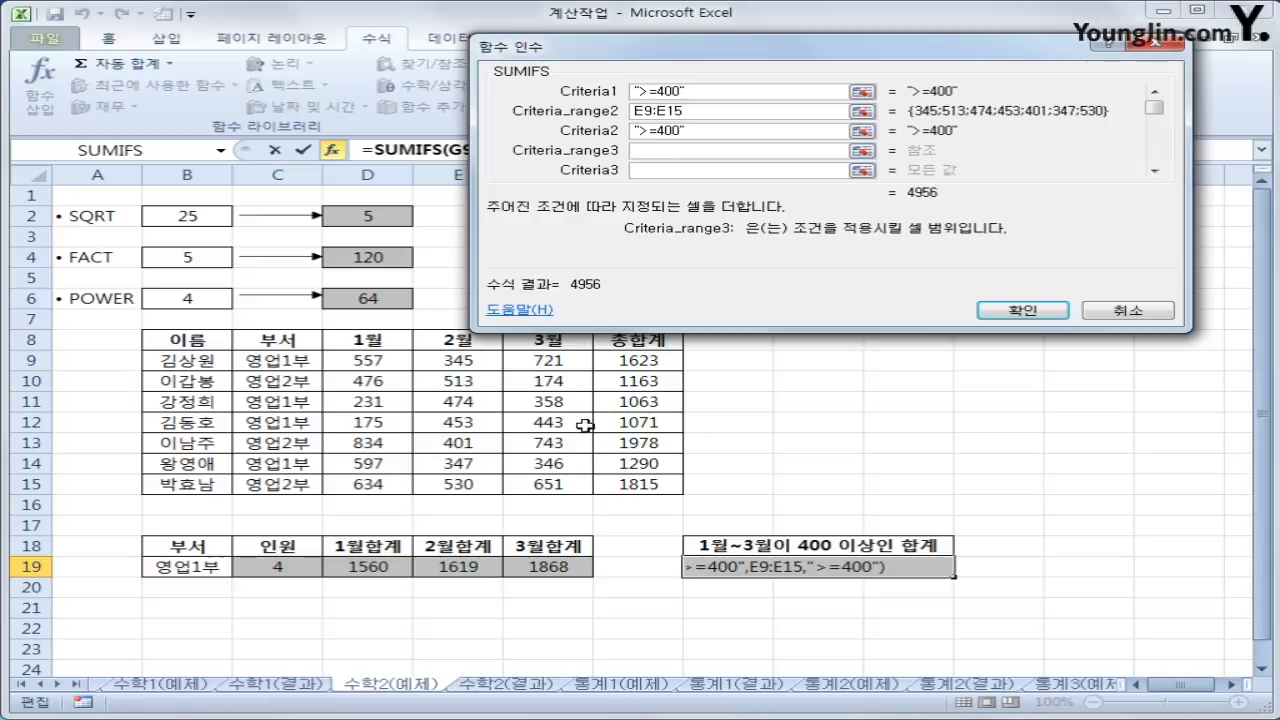
click(546, 358)
drag(546, 358, 546, 482)
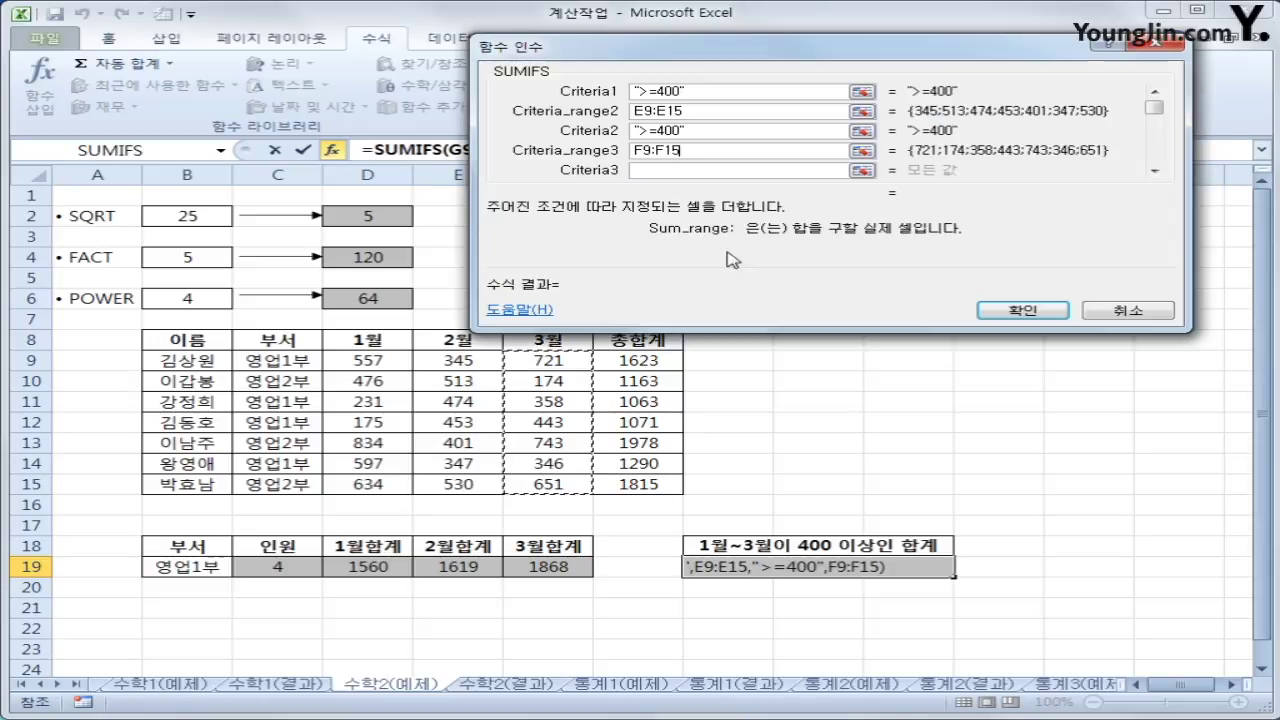
click(656, 170)
text(>)
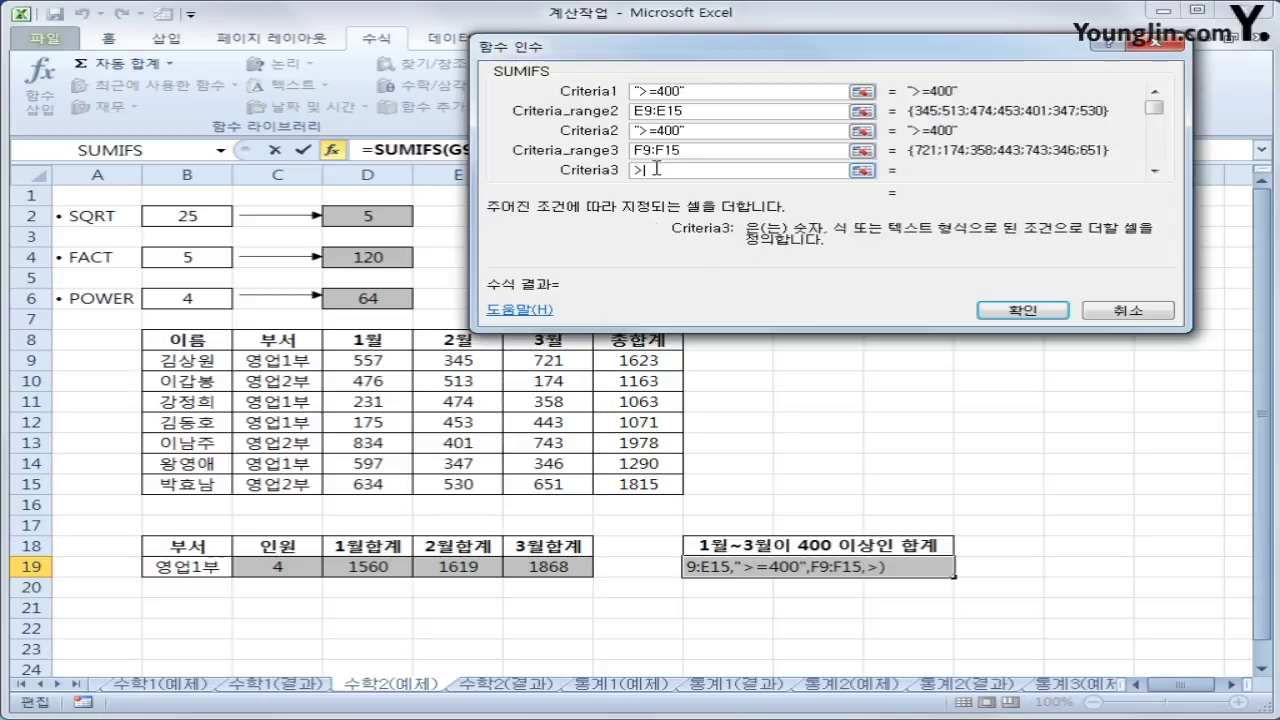
text(=400)
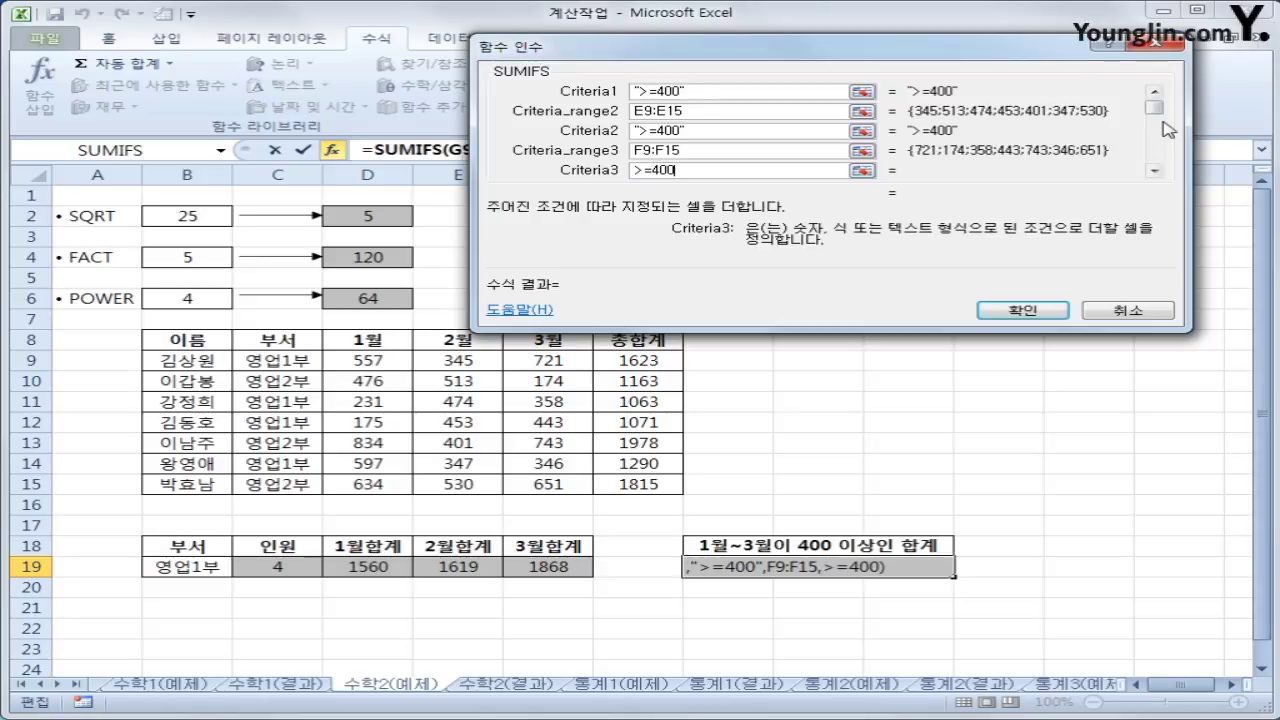
- Review the SUMIFS arguments from Sum_range through Criteria3 and enter the function in H19
click(1155, 91)
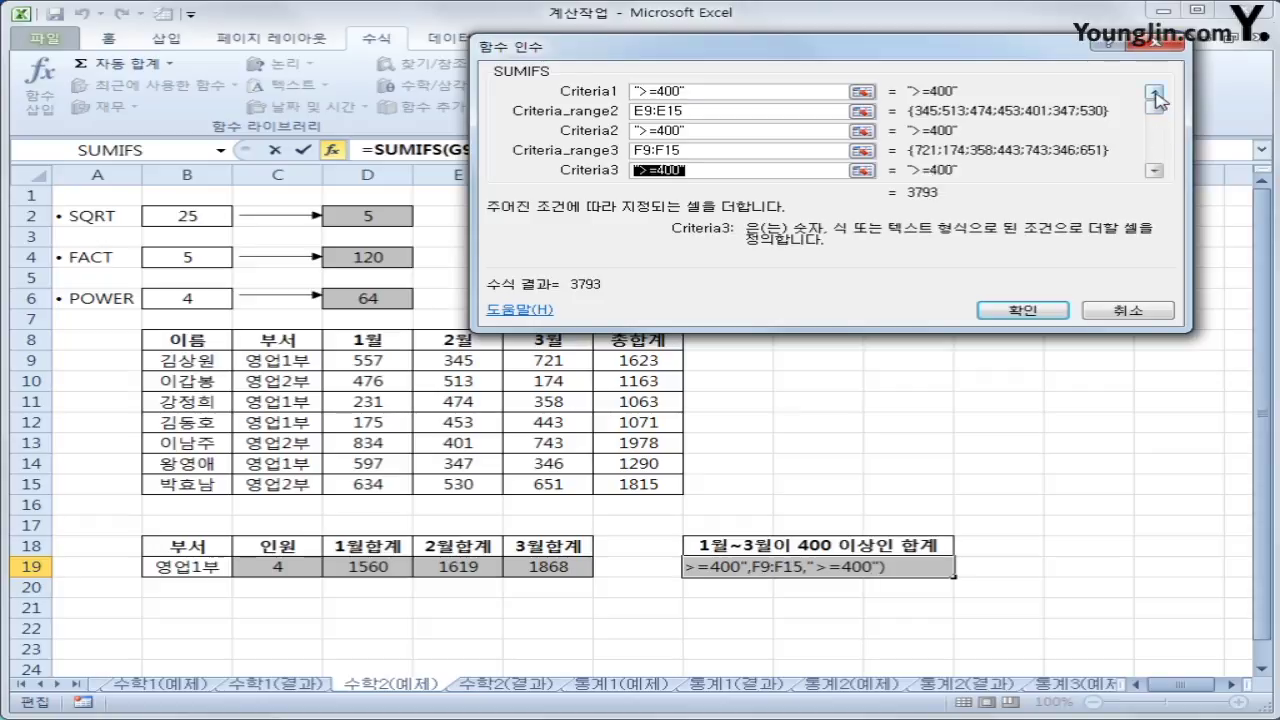
click(750, 91)
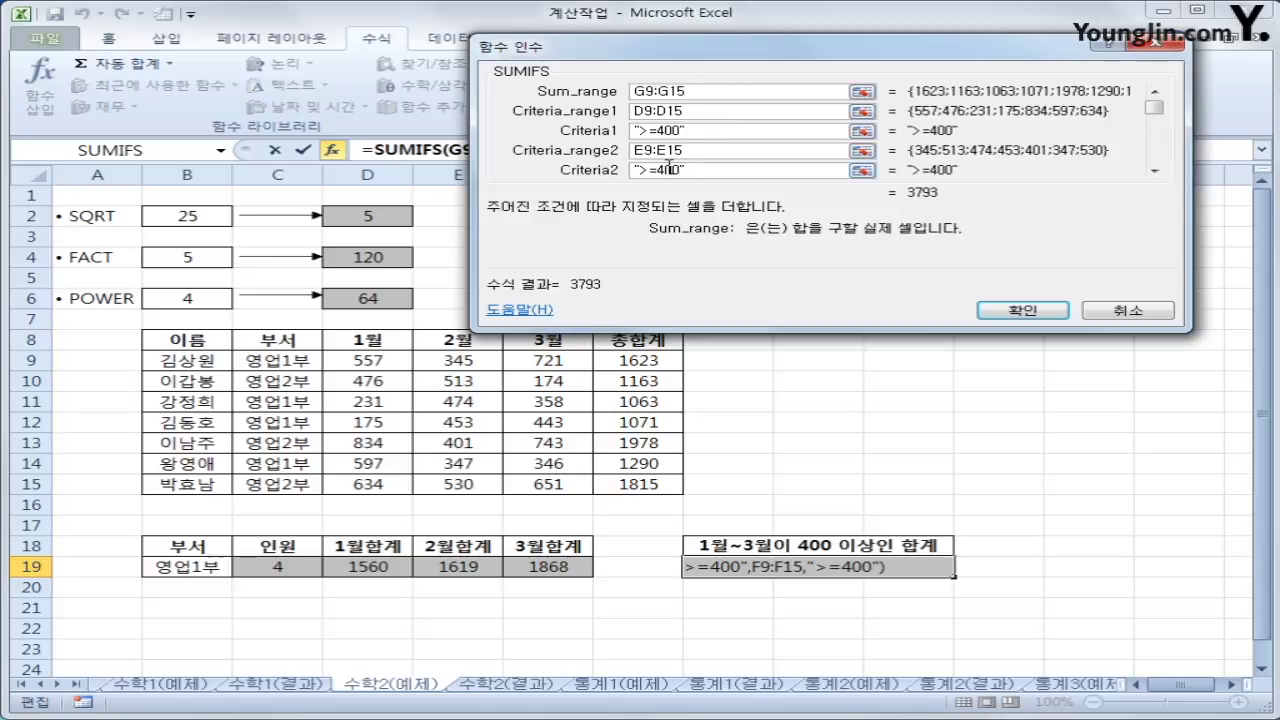
click(1155, 171)
click(1155, 171)
click(1155, 171)
click(1155, 171)
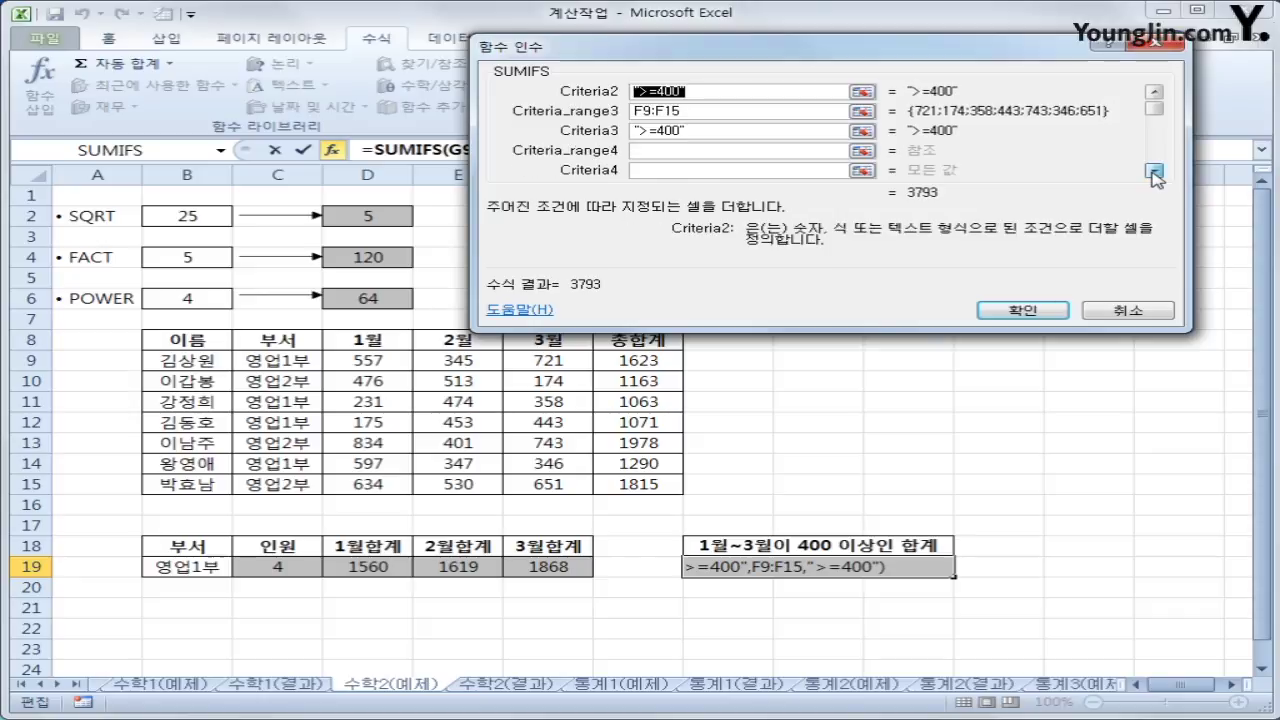
click(1153, 94)
click(1153, 94)
click(1153, 94)
click(1153, 94)
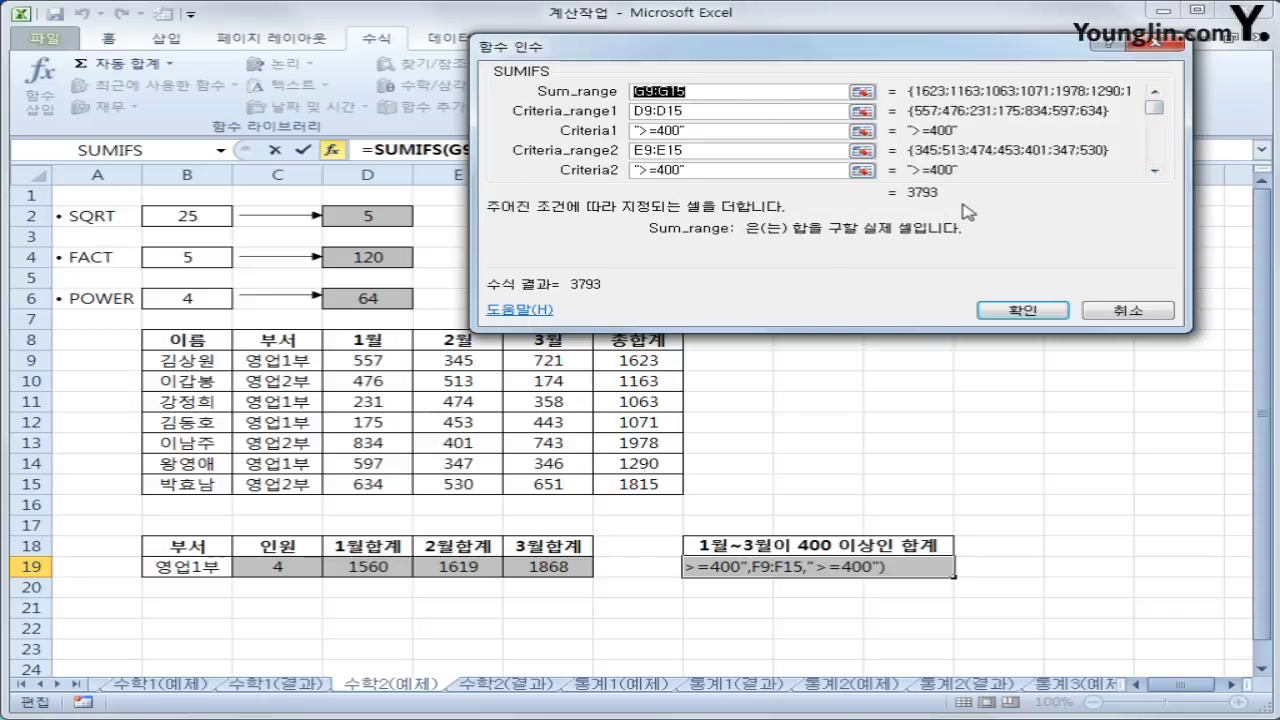
click(1050, 312)
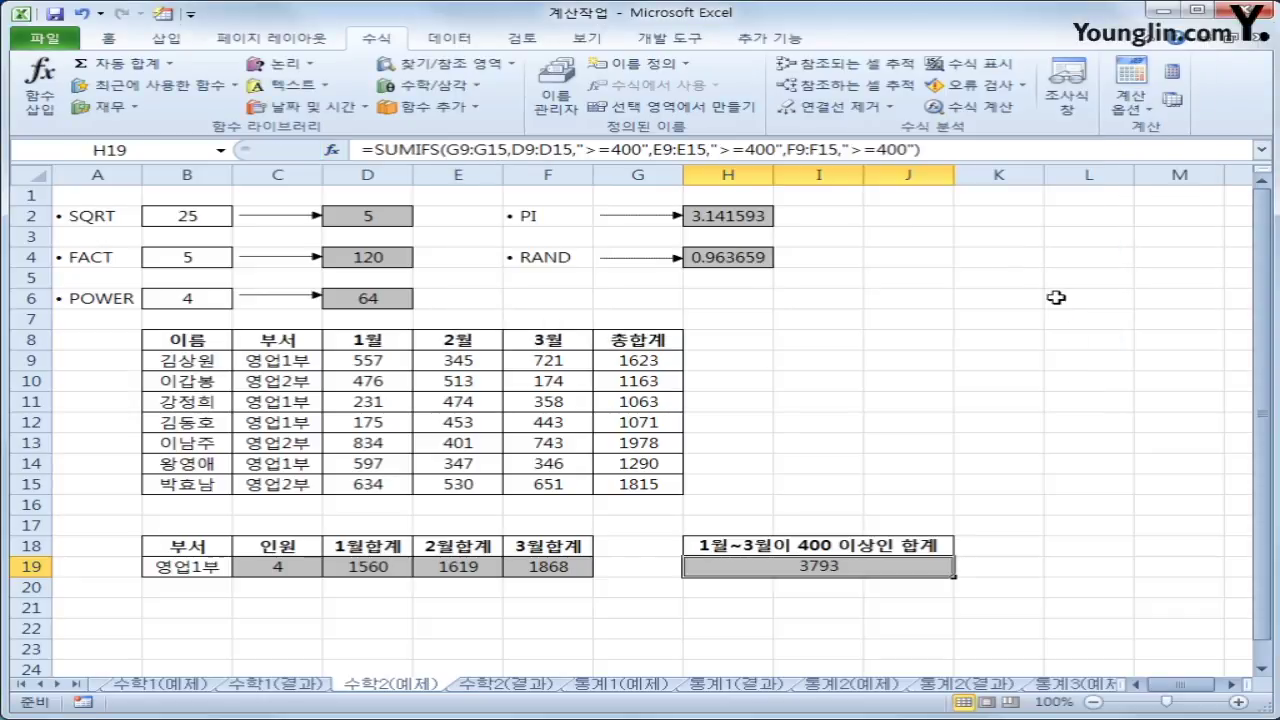